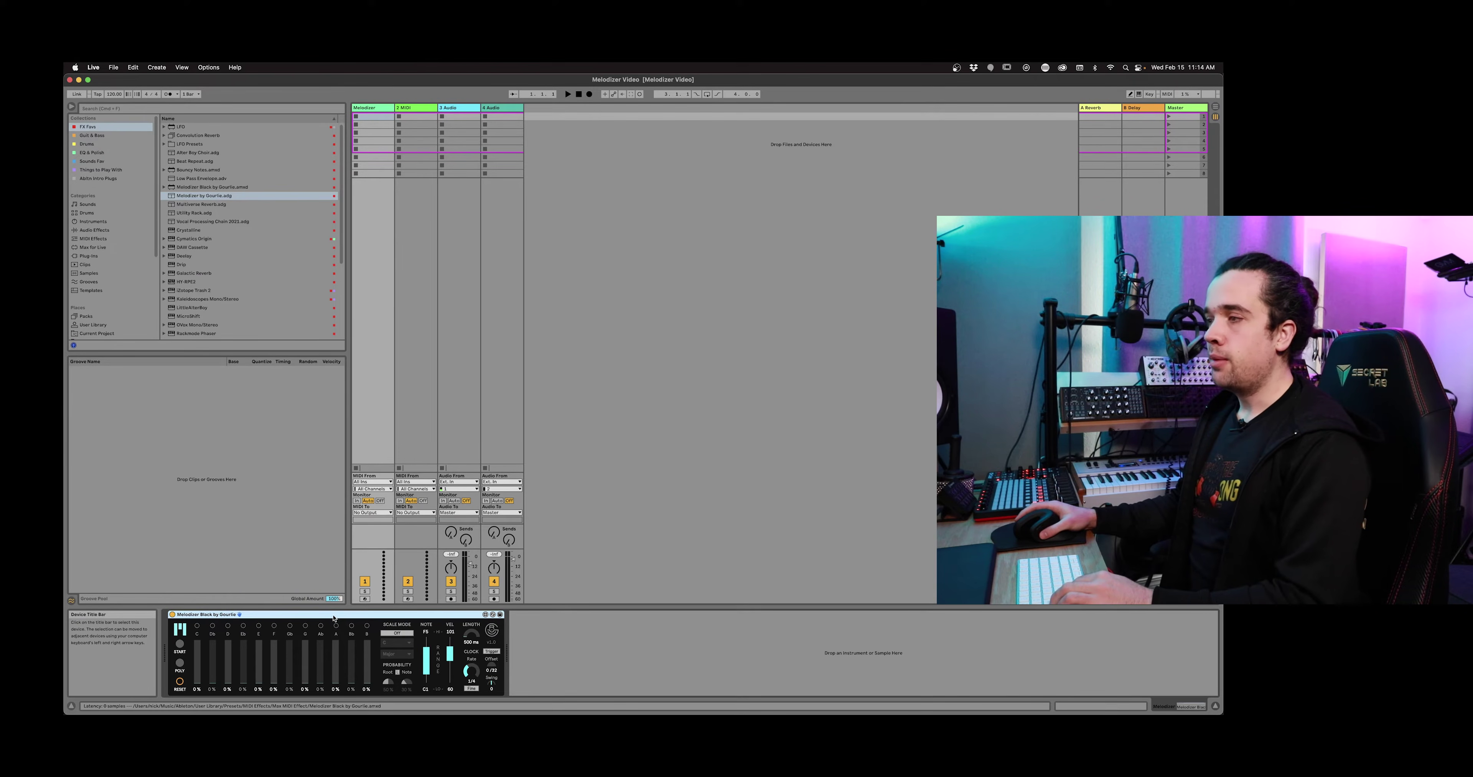
Set the C note's probability to 100 % in Melodizer and start the note generator with playback running.
drag(202, 660, 198, 679)
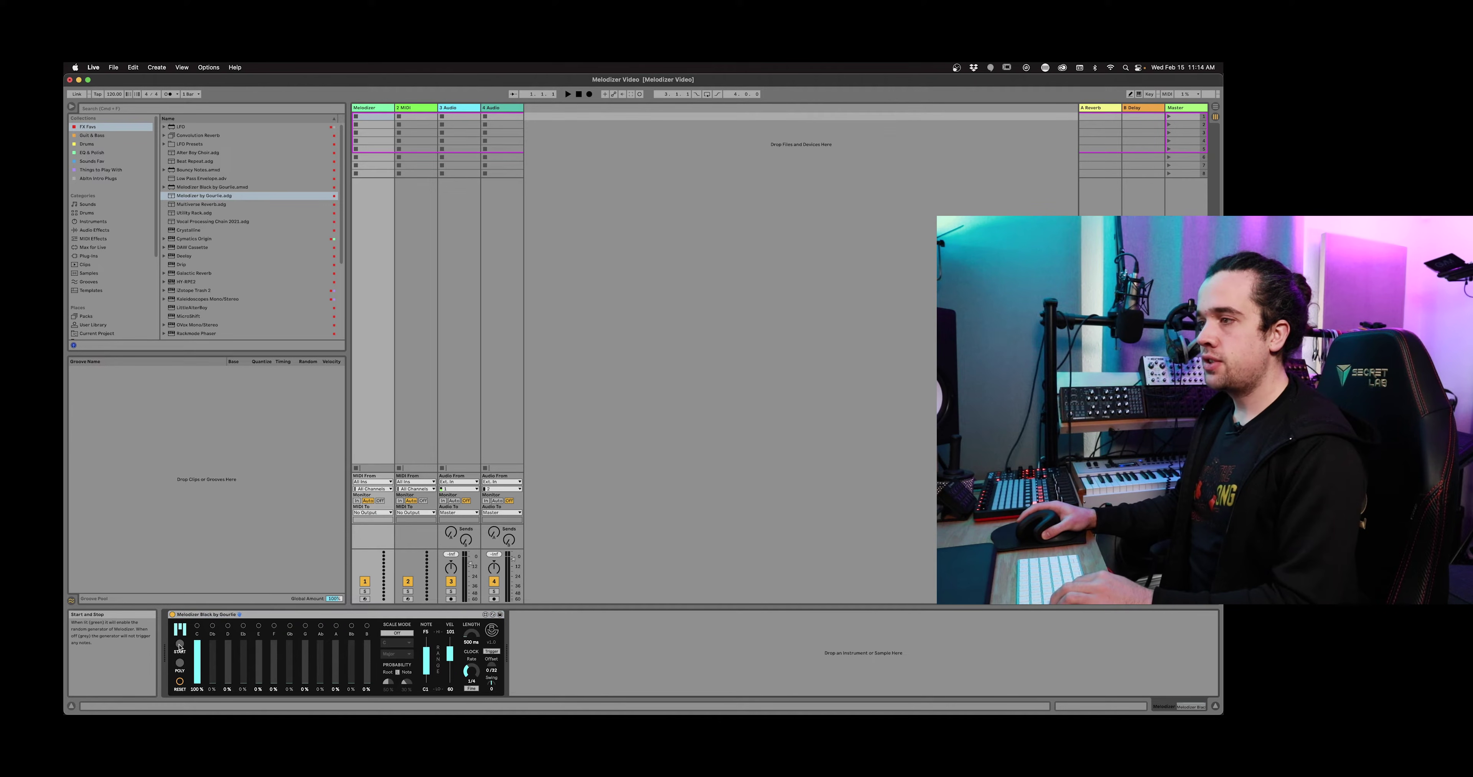
key(space)
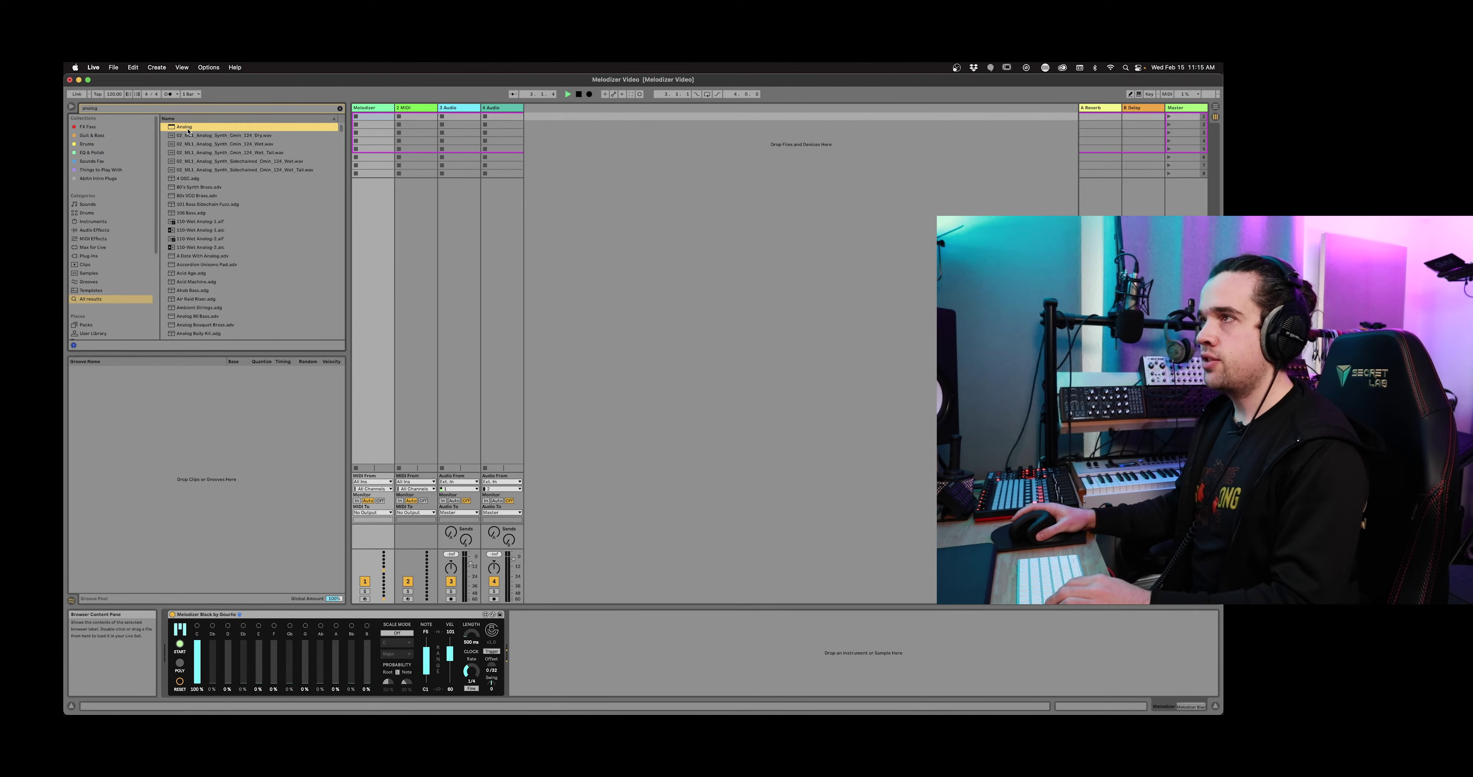
Add the Analog instrument after Melodizer on the same track and adjust its filter 1 cutoff frequency.
drag(514, 592, 574, 643)
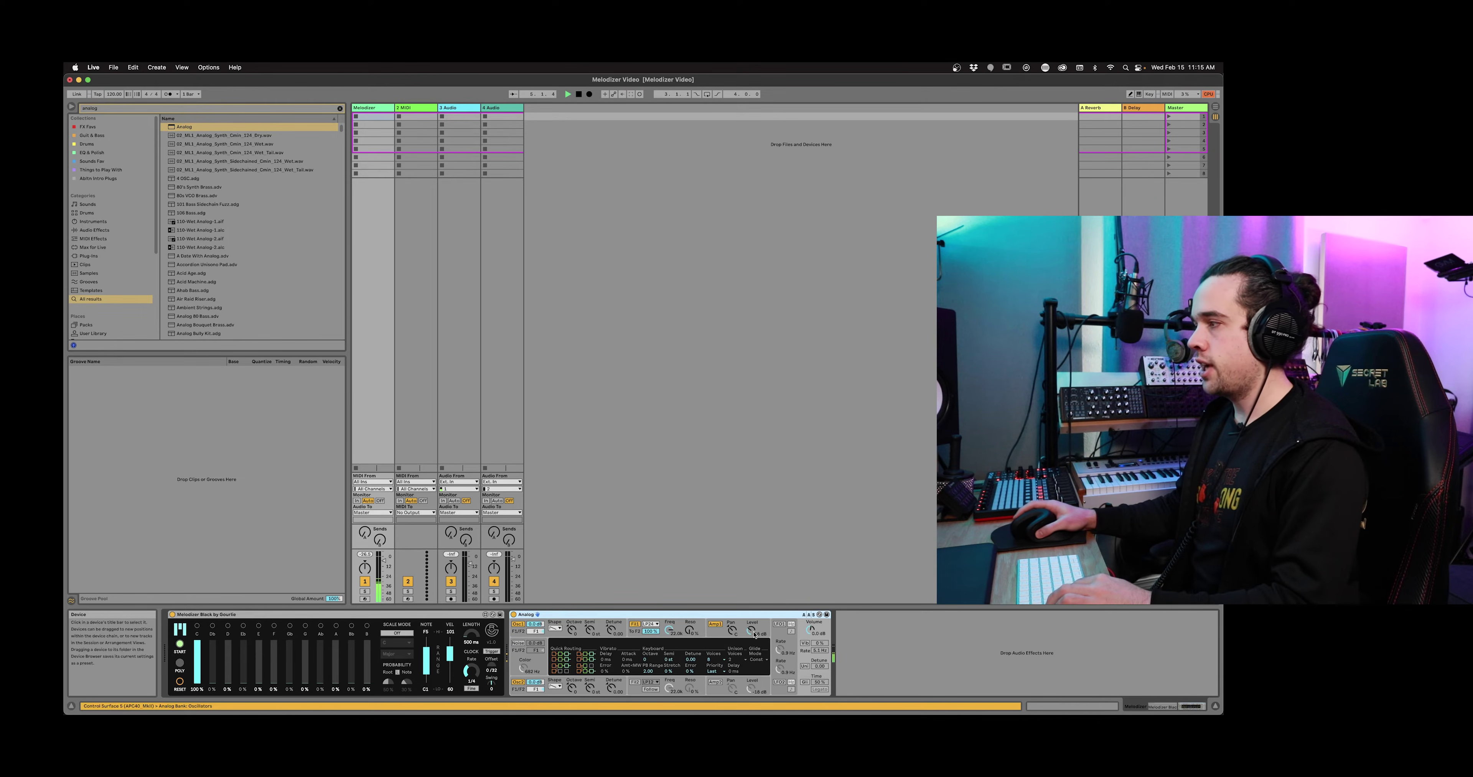
drag(669, 629, 668, 636)
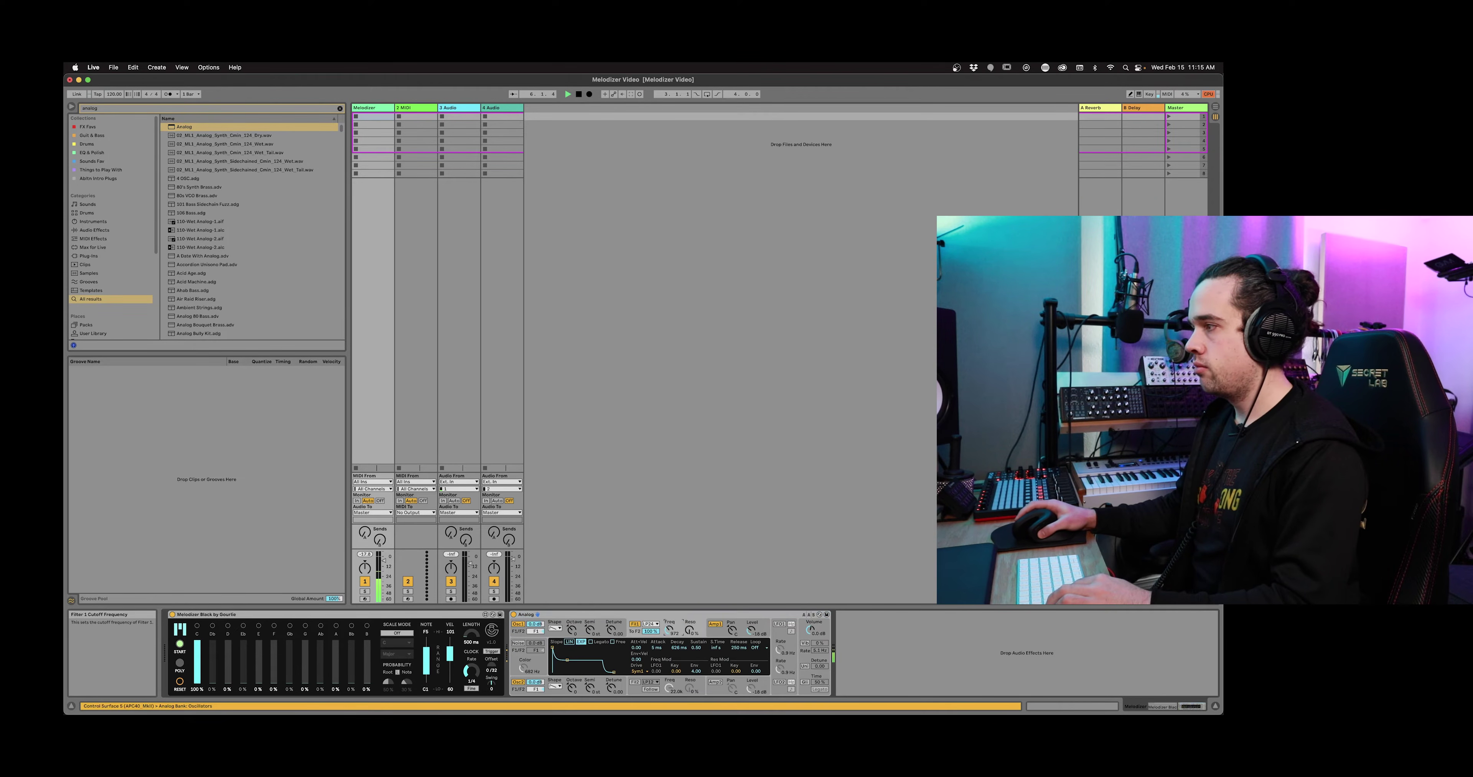
Move the Analog instrument from the Melodizer track to the second MIDI track.
click(563, 615)
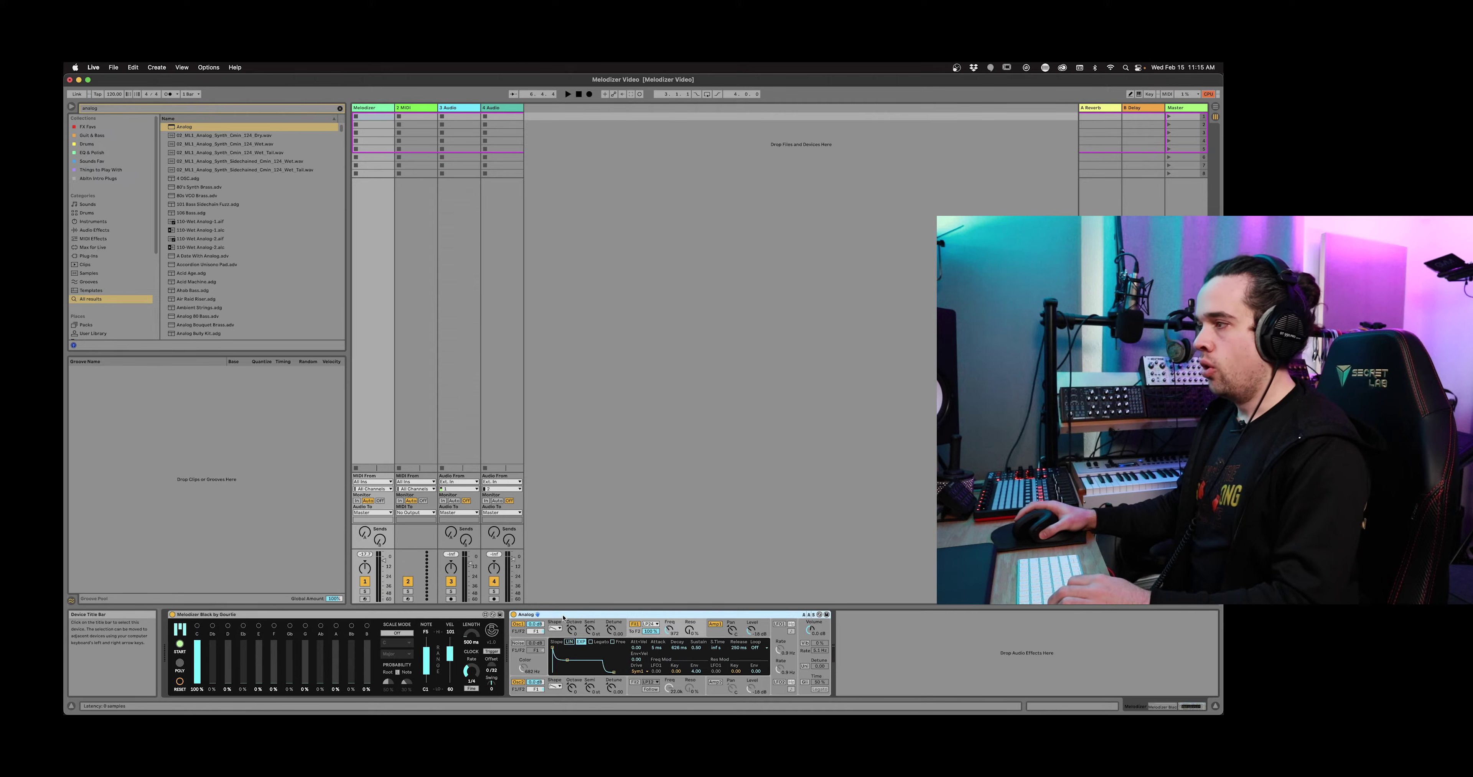
key(Delete)
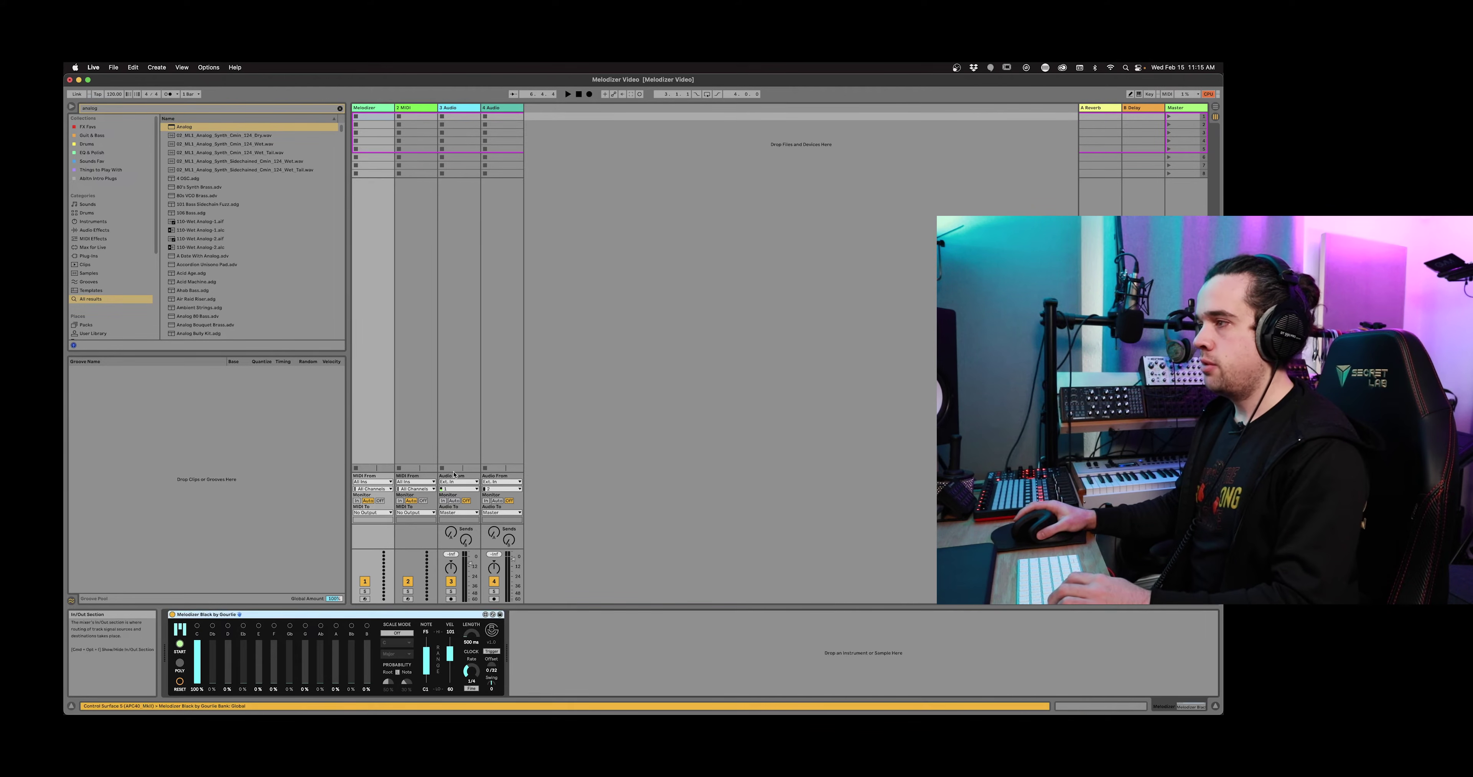
click(419, 443)
key(ctrl+v)
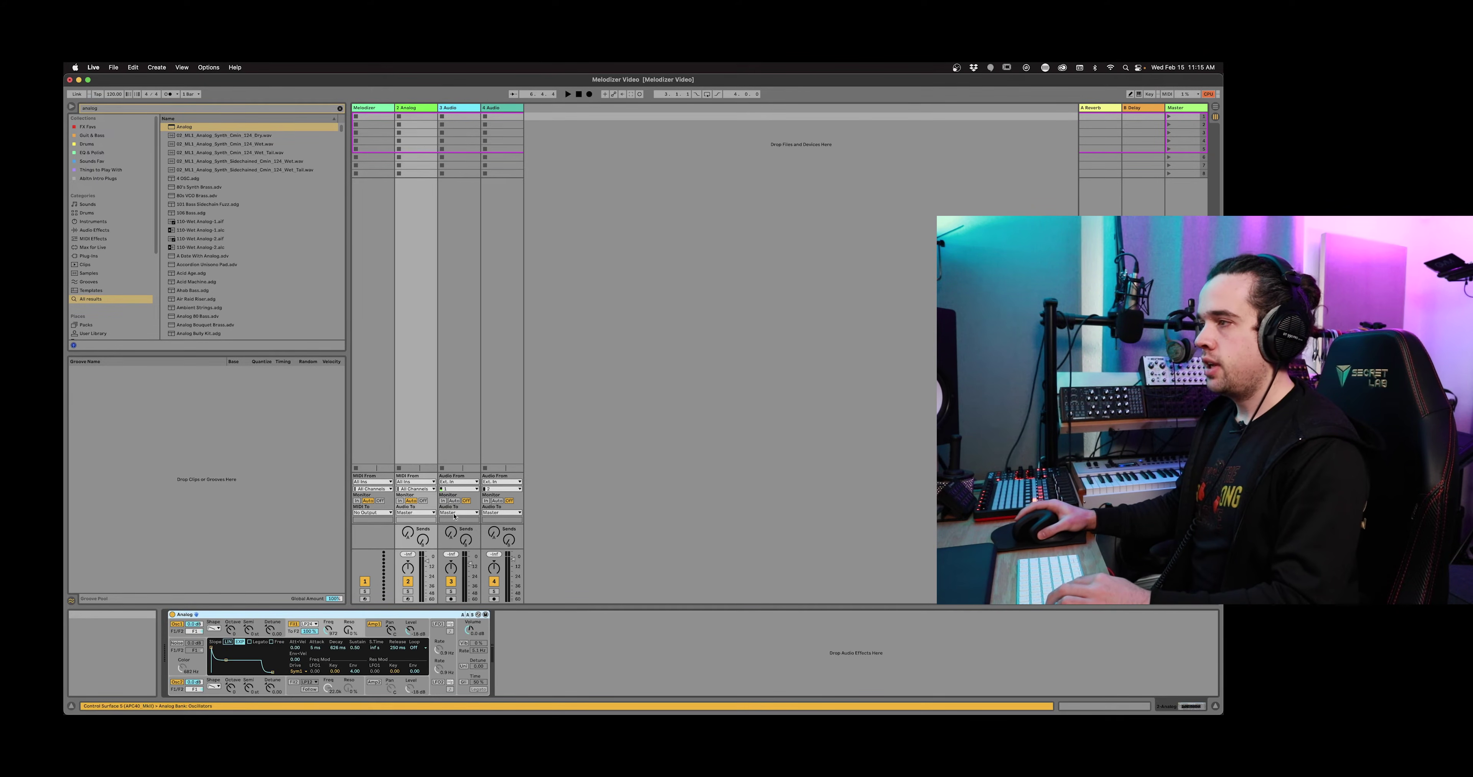
Set the Analog track's MIDI input to Melodizer and play the set to hear the generated notes.
click(410, 483)
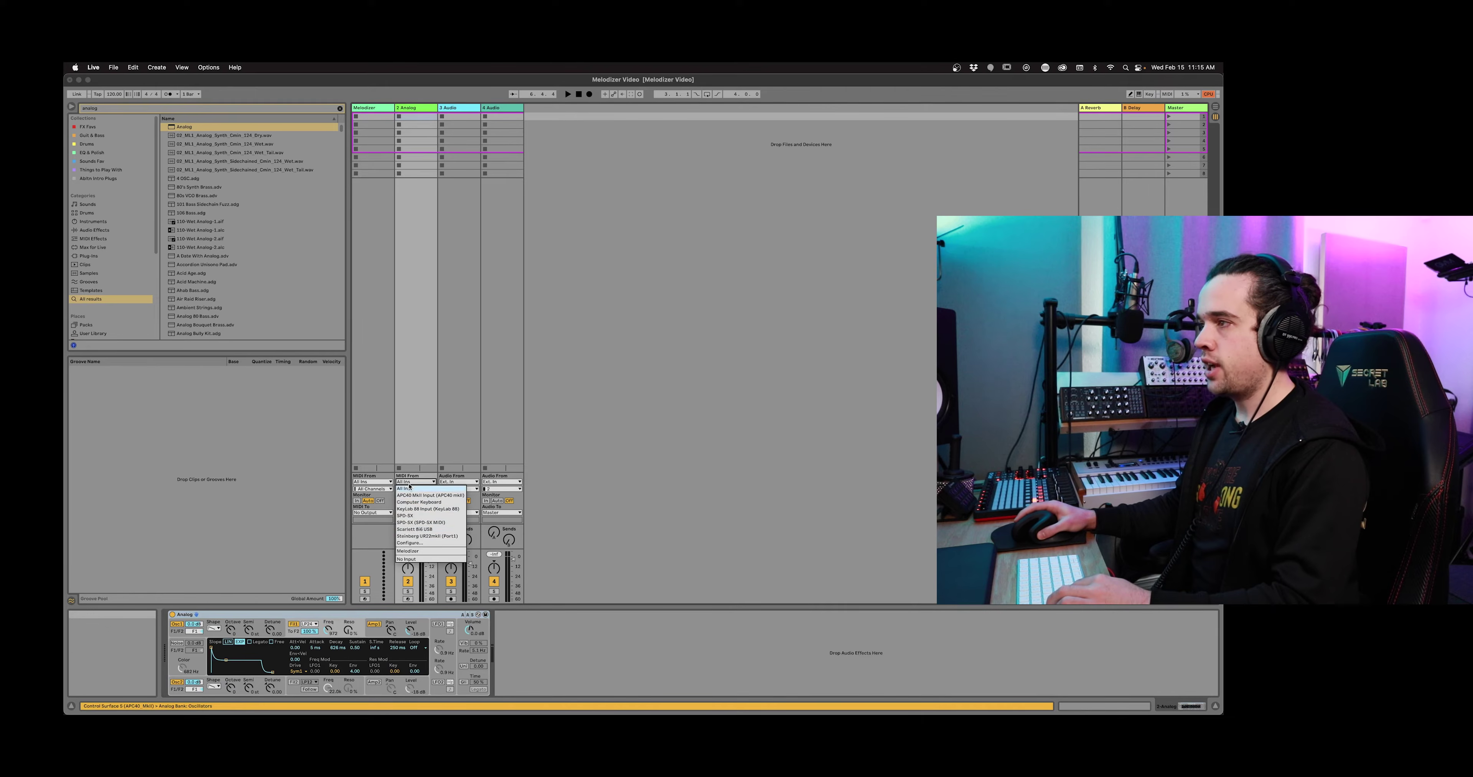
click(408, 550)
key(space)
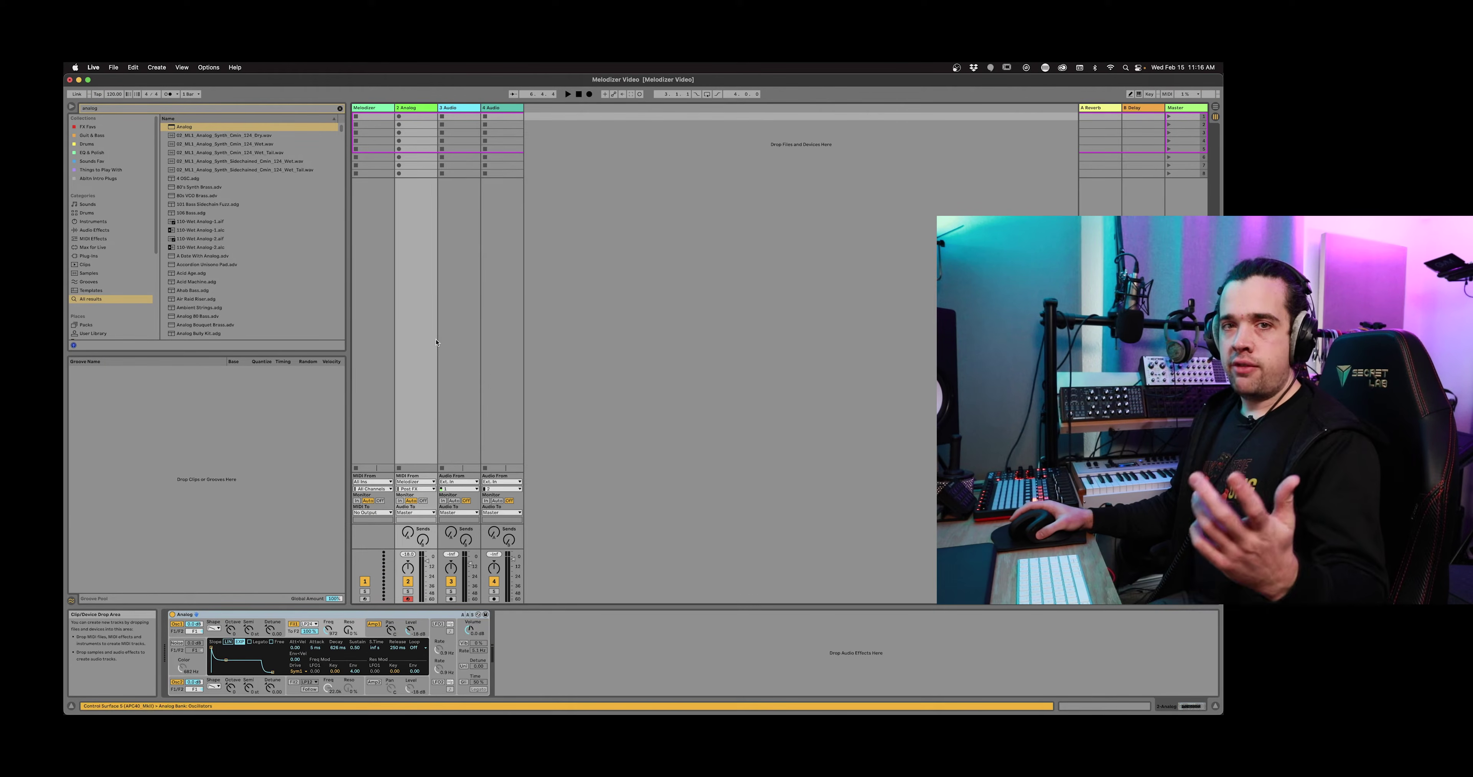
Record the generated notes as a MIDI clip in the Analog track's second slot, and undo the recording.
key(space)
click(399, 125)
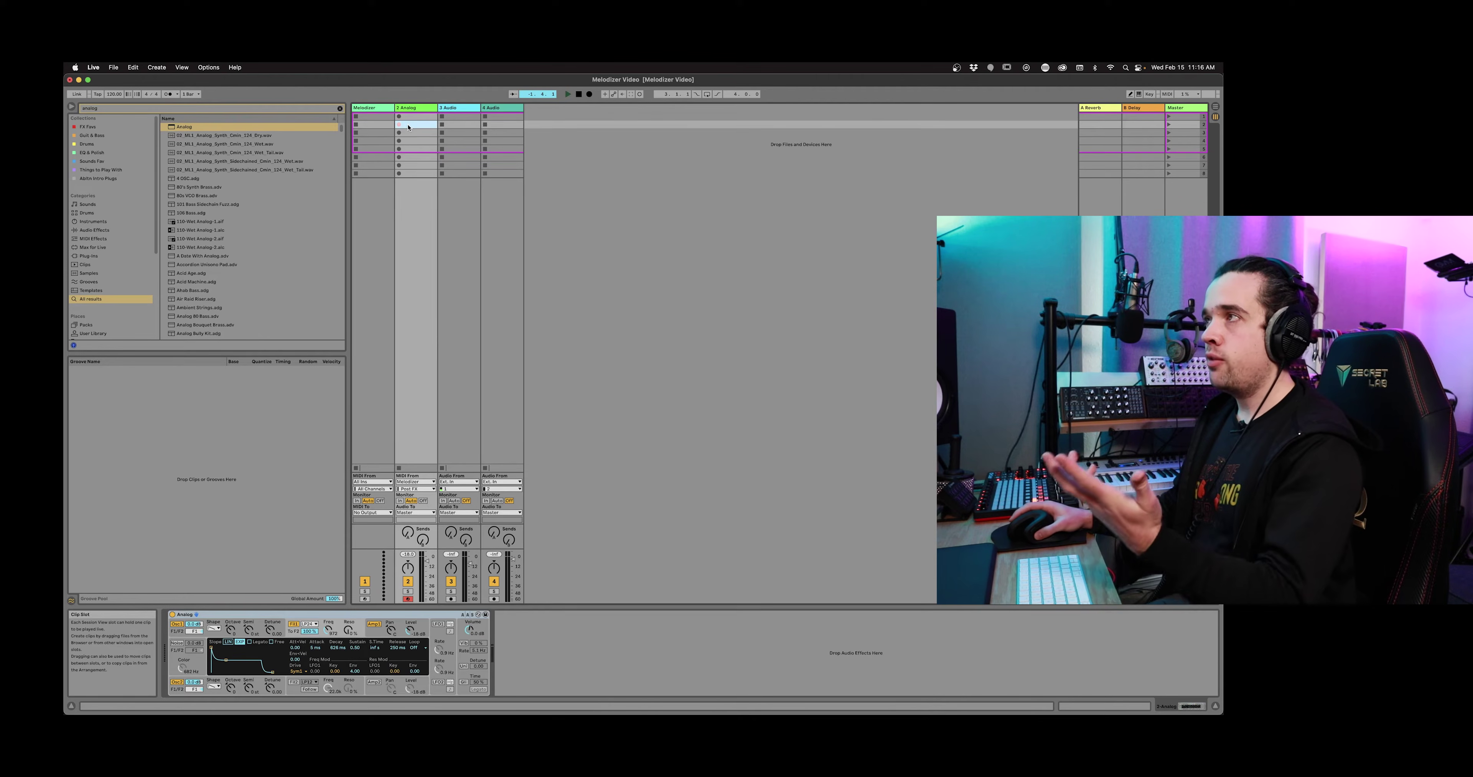
double_click(410, 127)
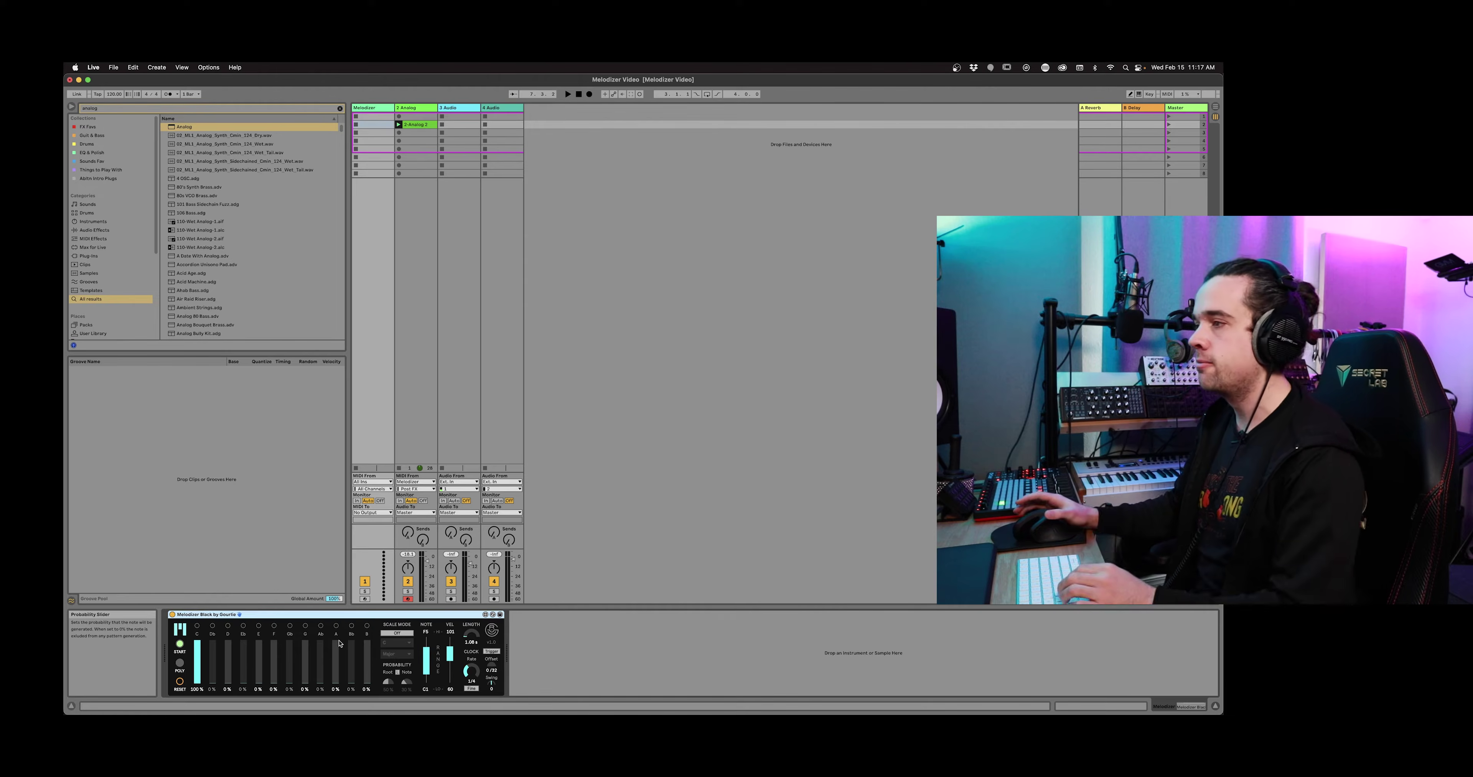
key(super+z)
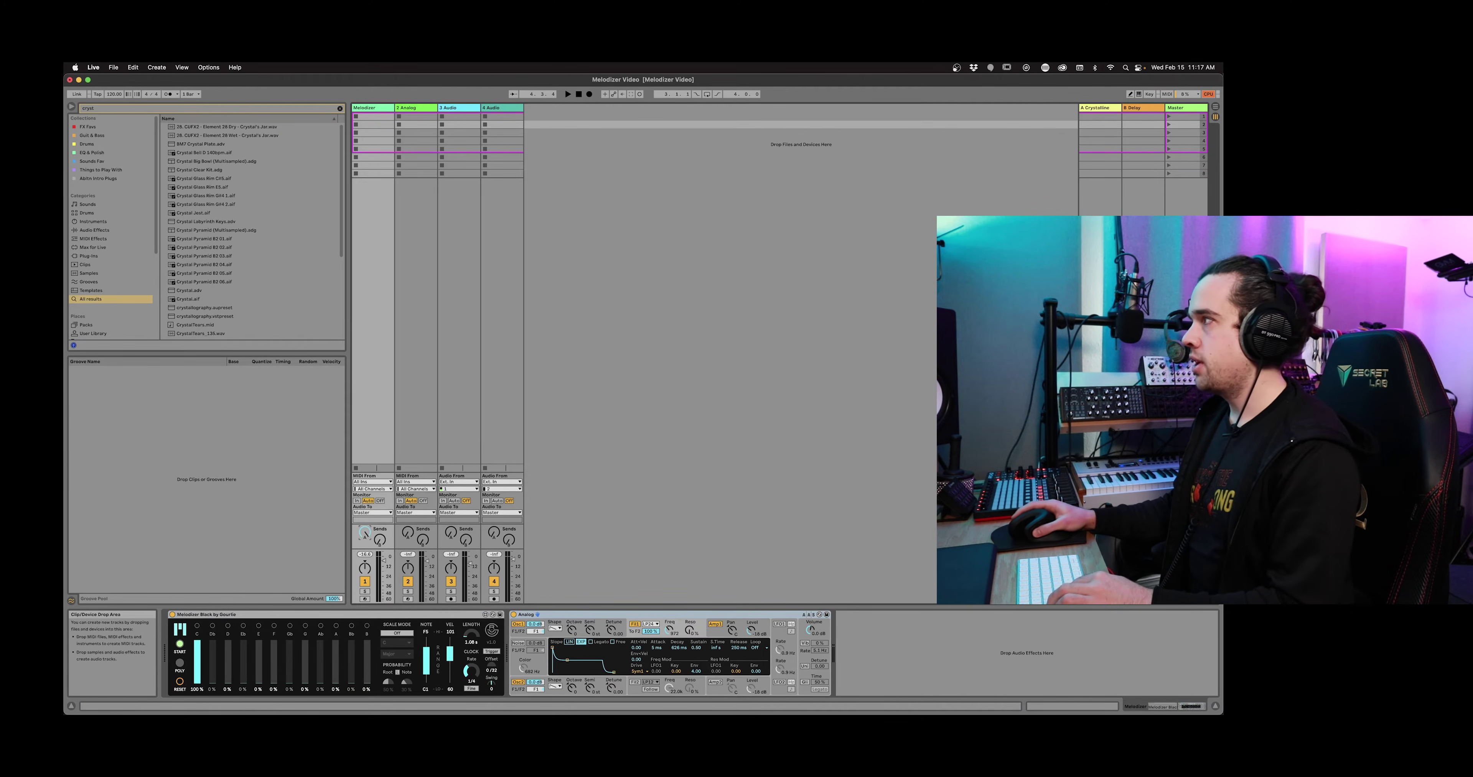
click(1095, 108)
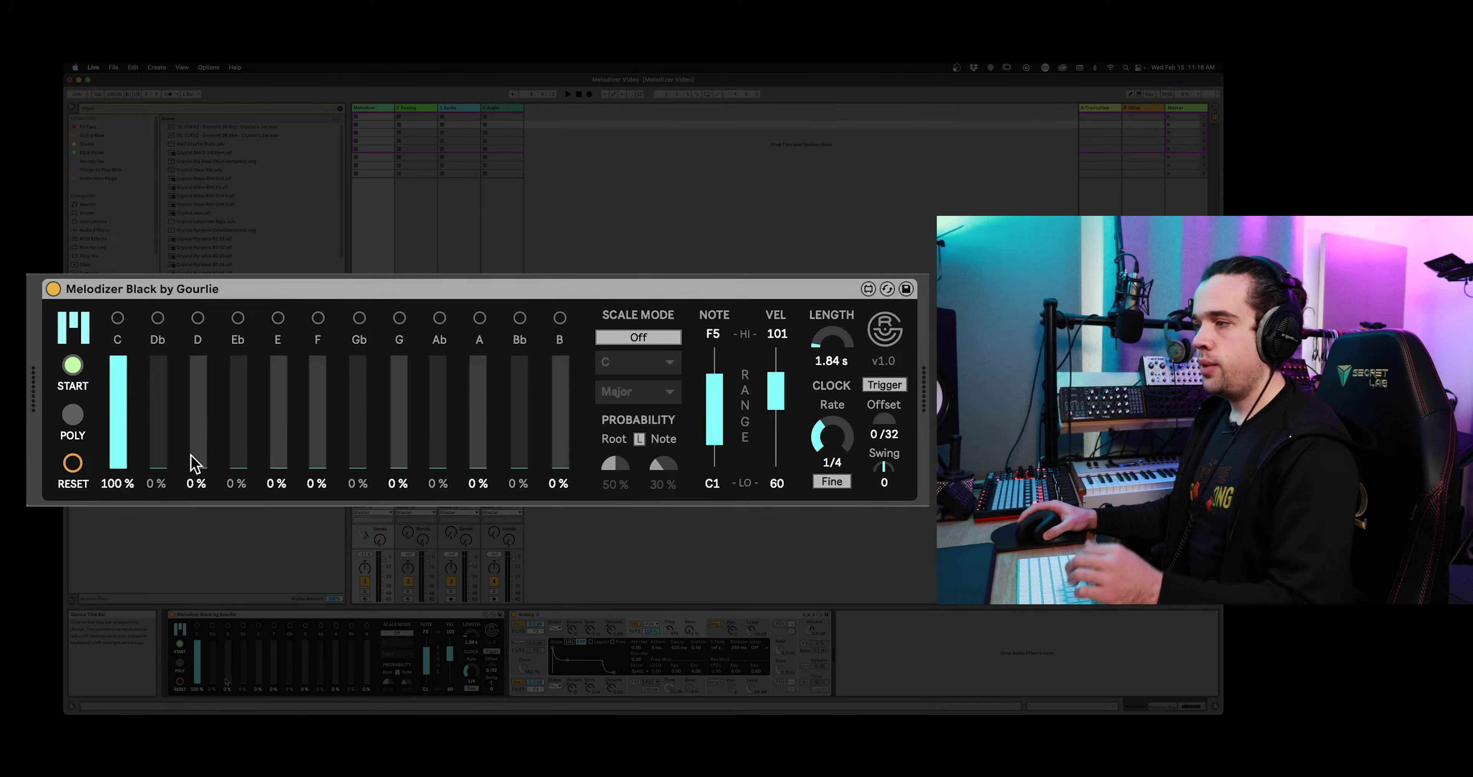
Set the note probabilities in Melodizer to 69 % for C, 39 % for D, 60 % for Eb and 0 % for E.
drag(283, 441, 278, 413)
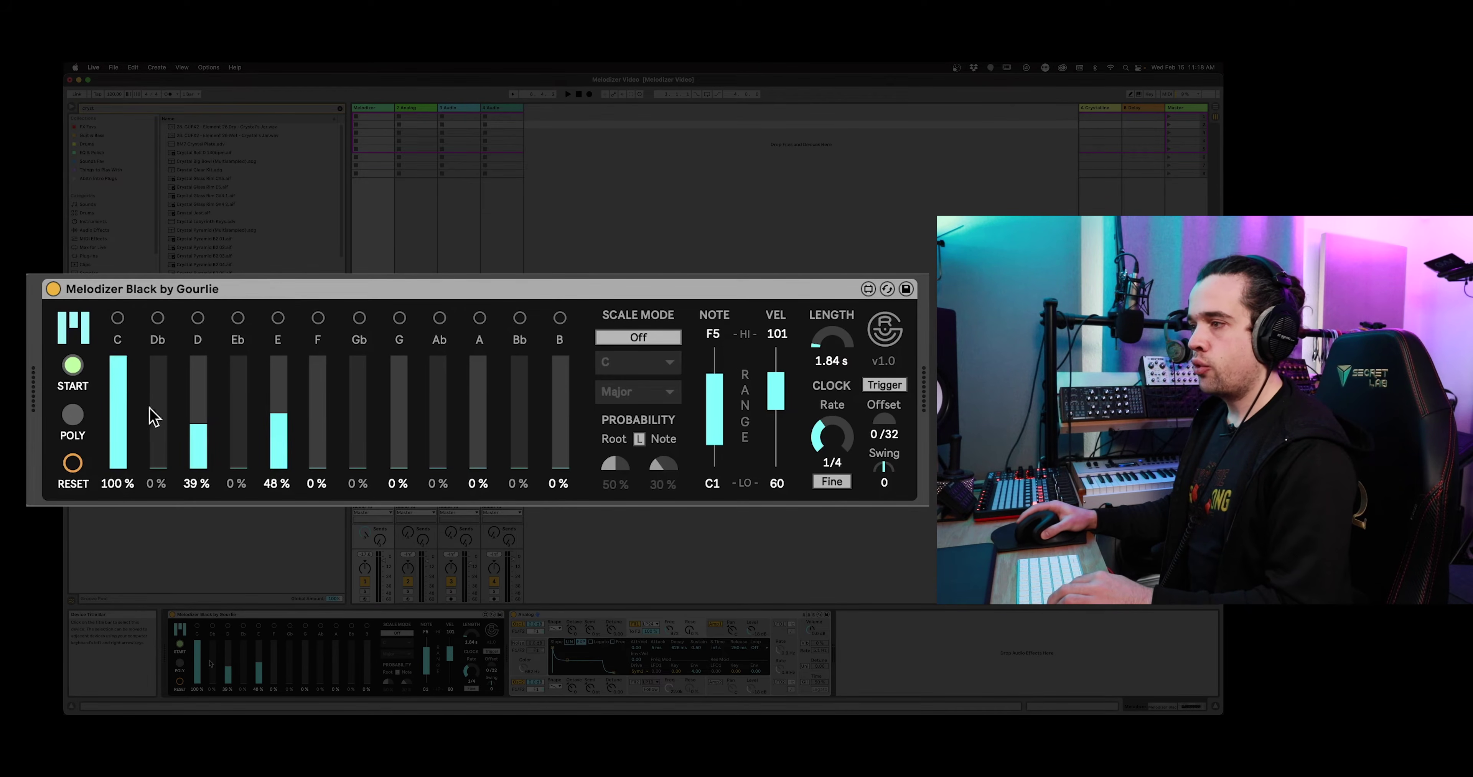
click(123, 393)
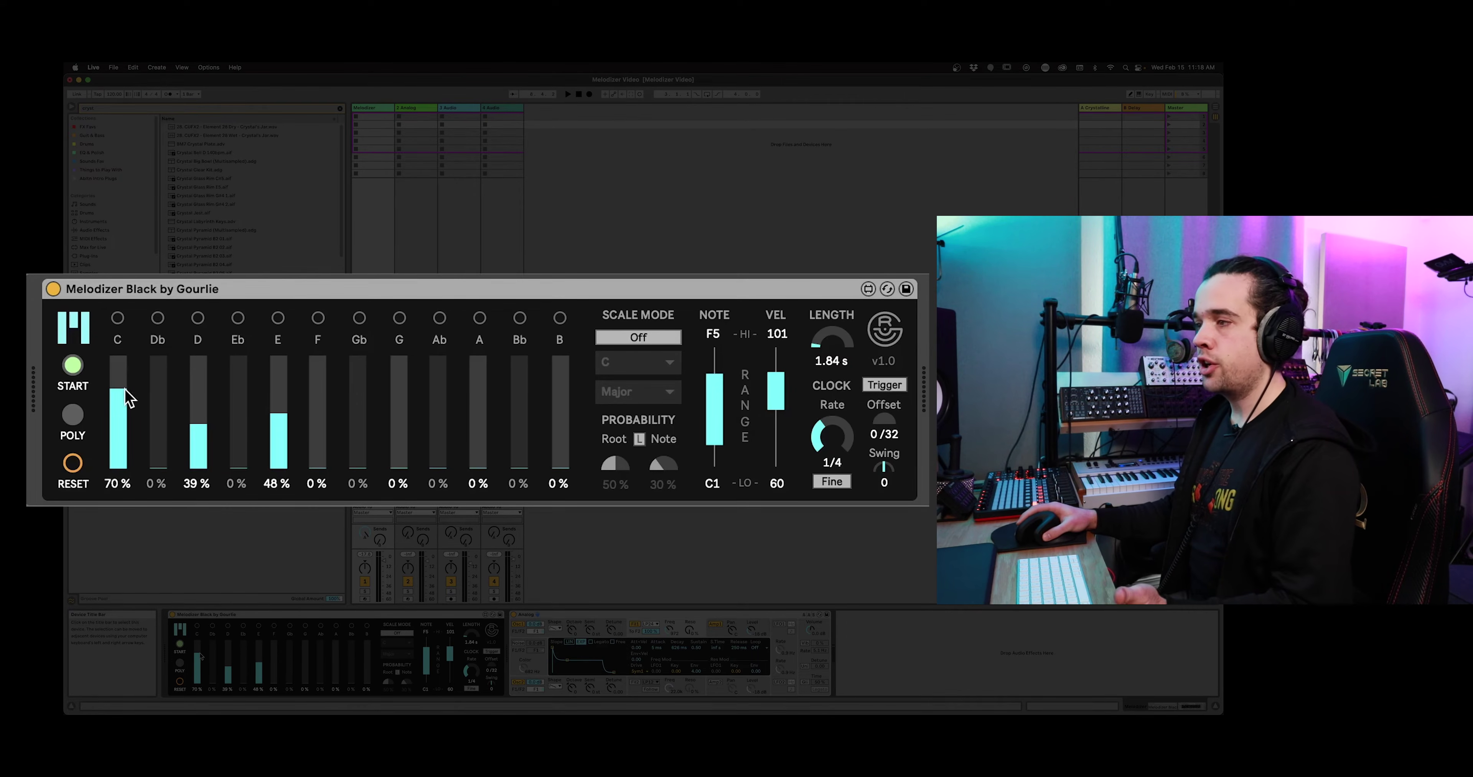
drag(125, 396, 126, 397)
drag(285, 423, 238, 428)
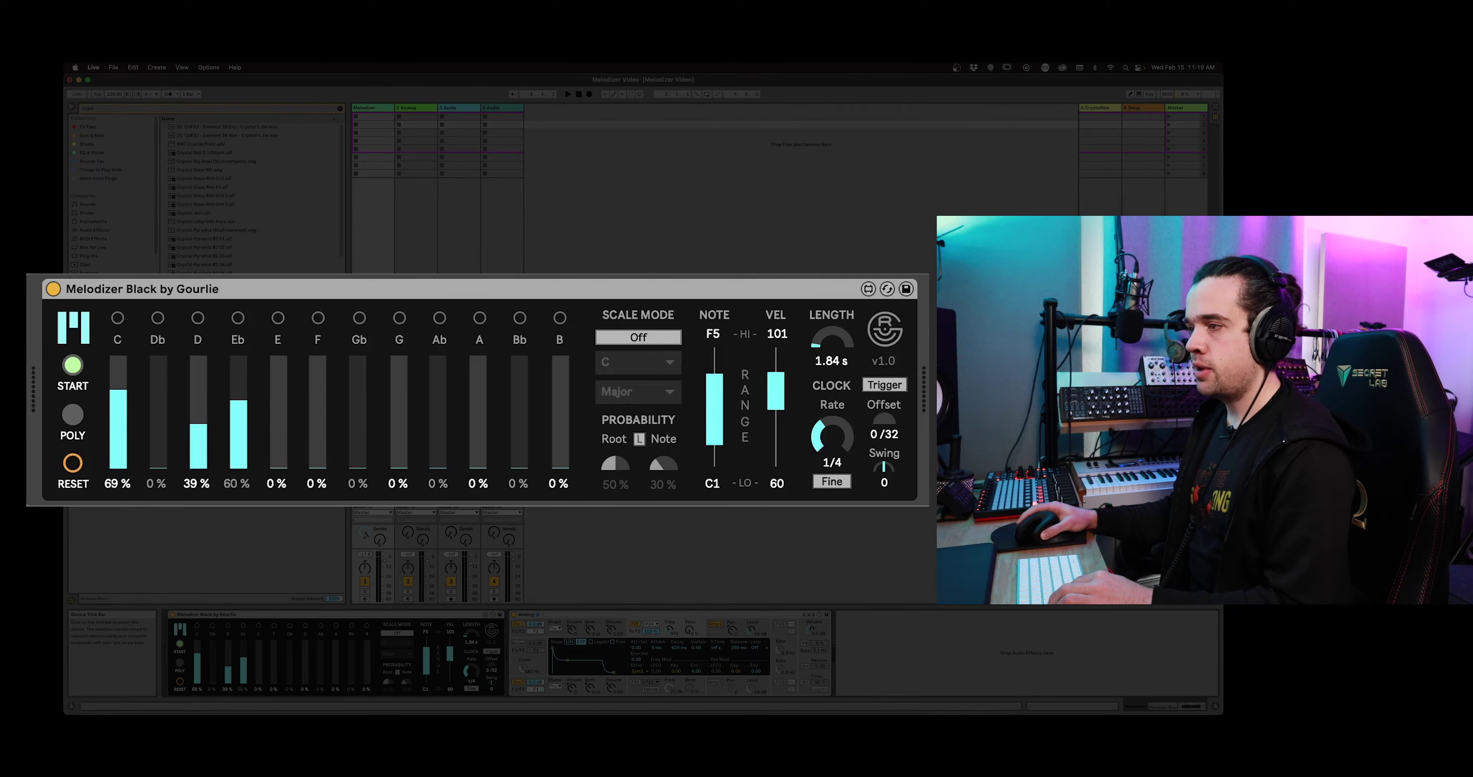
Experiment with Melodizer's note and velocity ranges, ending with notes from A2 to B5 and velocities from 66 to 114.
key(space)
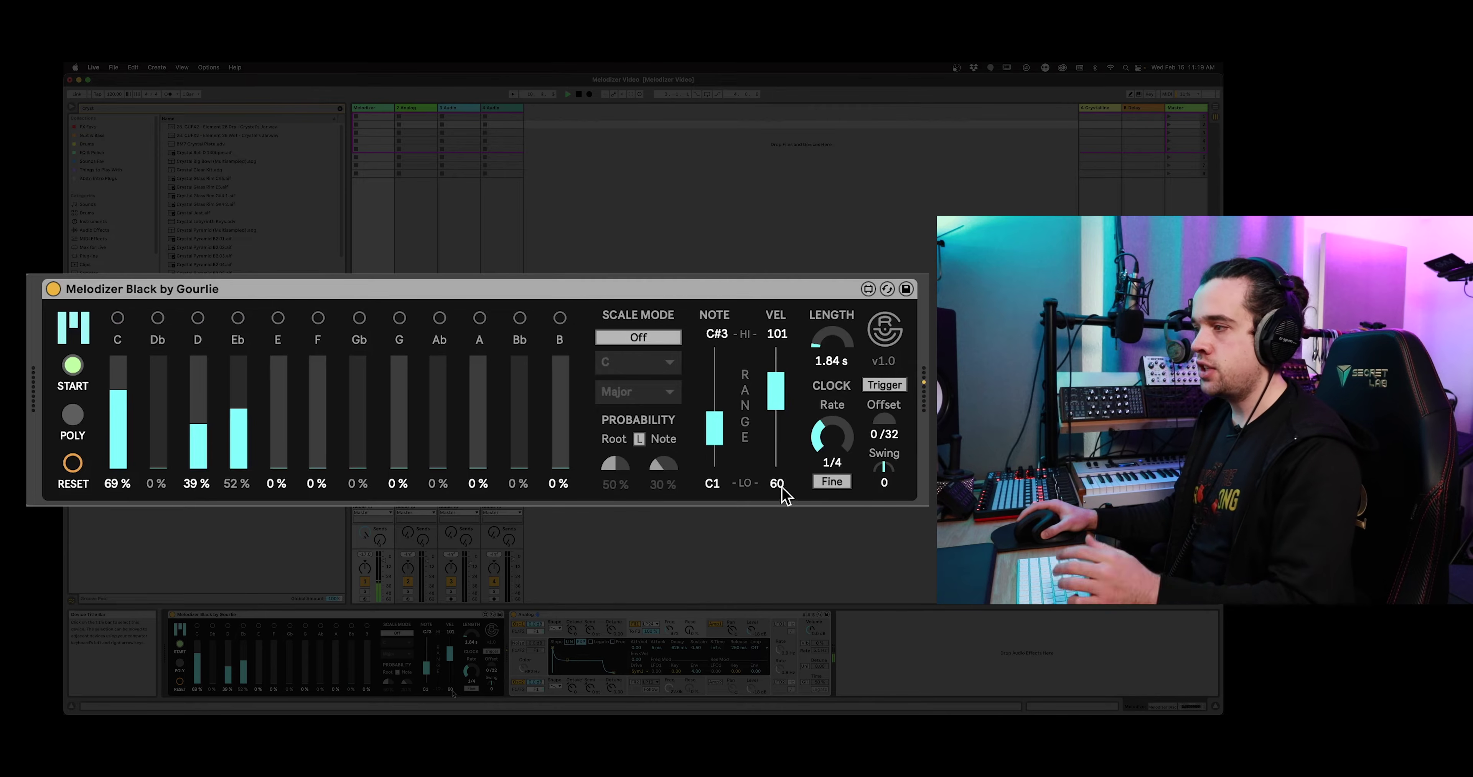
drag(775, 409, 775, 399)
drag(714, 429, 721, 409)
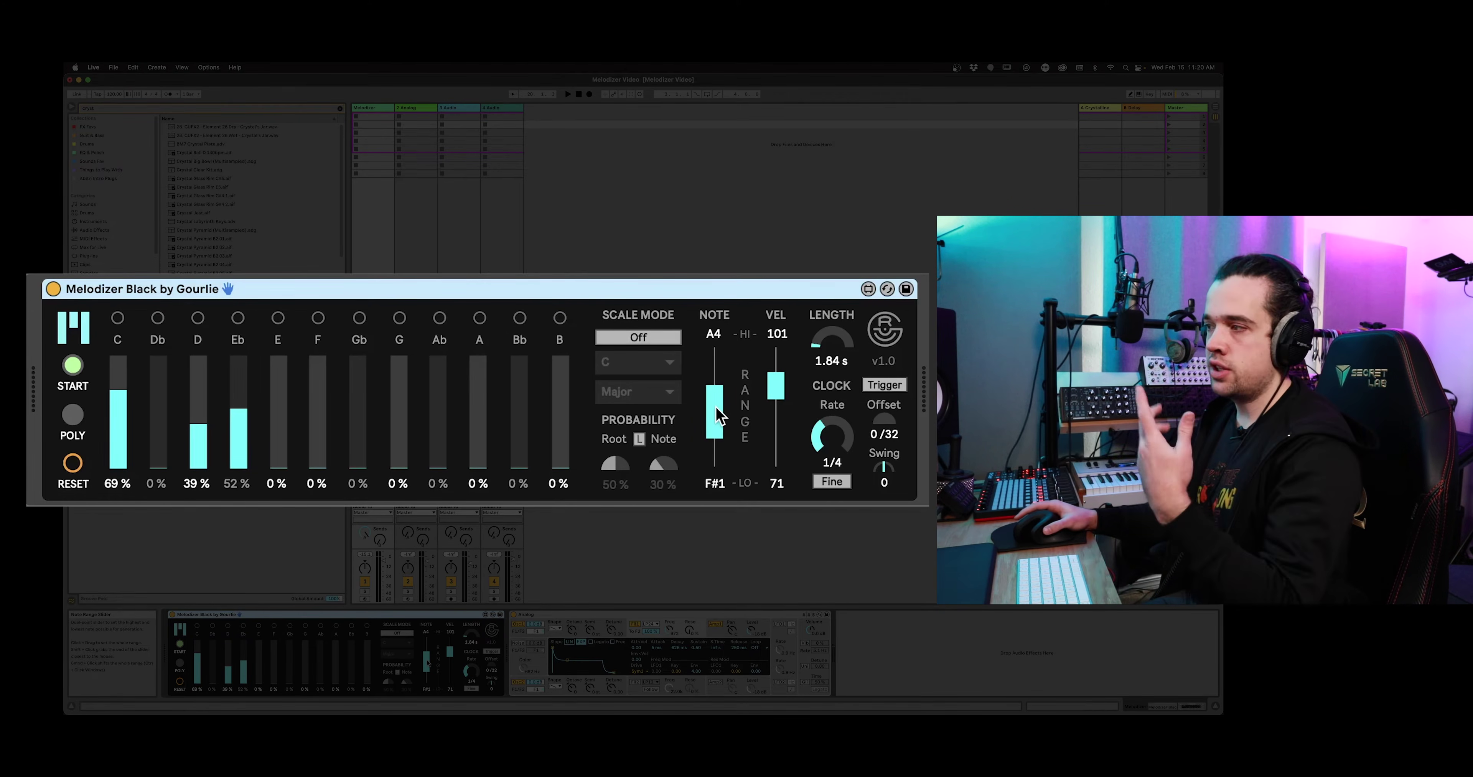
drag(718, 394, 702, 406)
drag(719, 348, 716, 415)
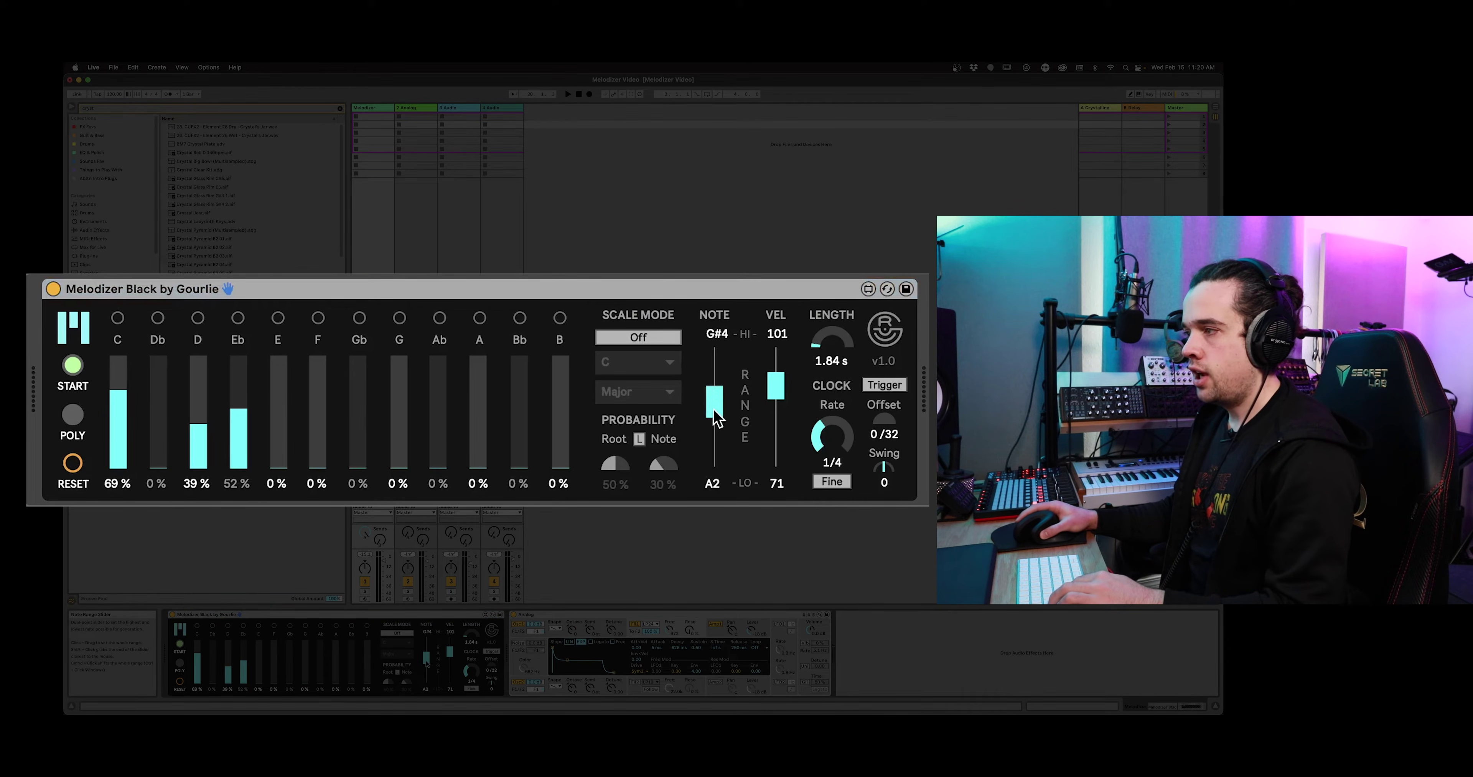
drag(718, 408, 714, 435)
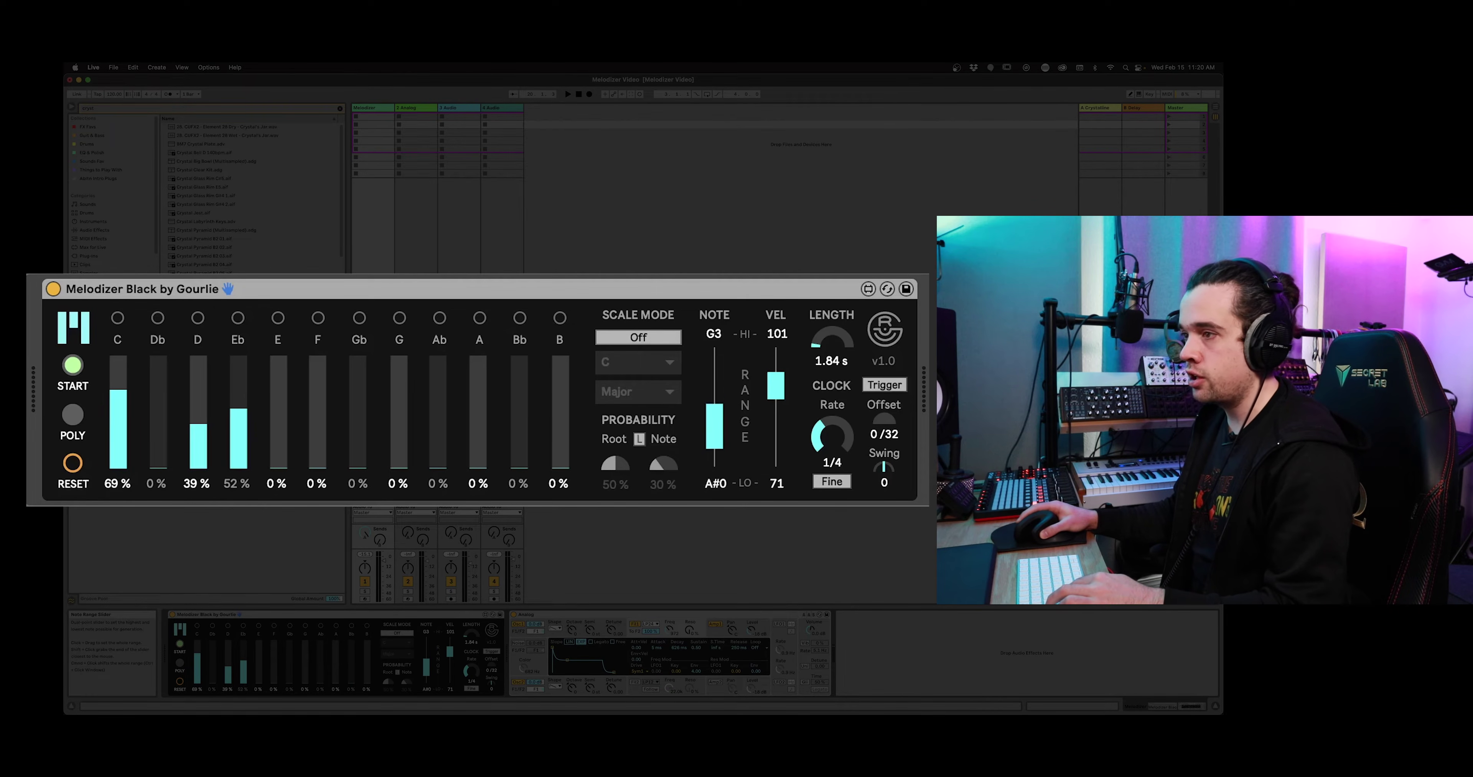
drag(714, 434, 714, 347)
mouse_move(714, 420)
mouse_down()
mouse_move(714, 394)
mouse_move(715, 416)
mouse_up()
drag(793, 317, 794, 303)
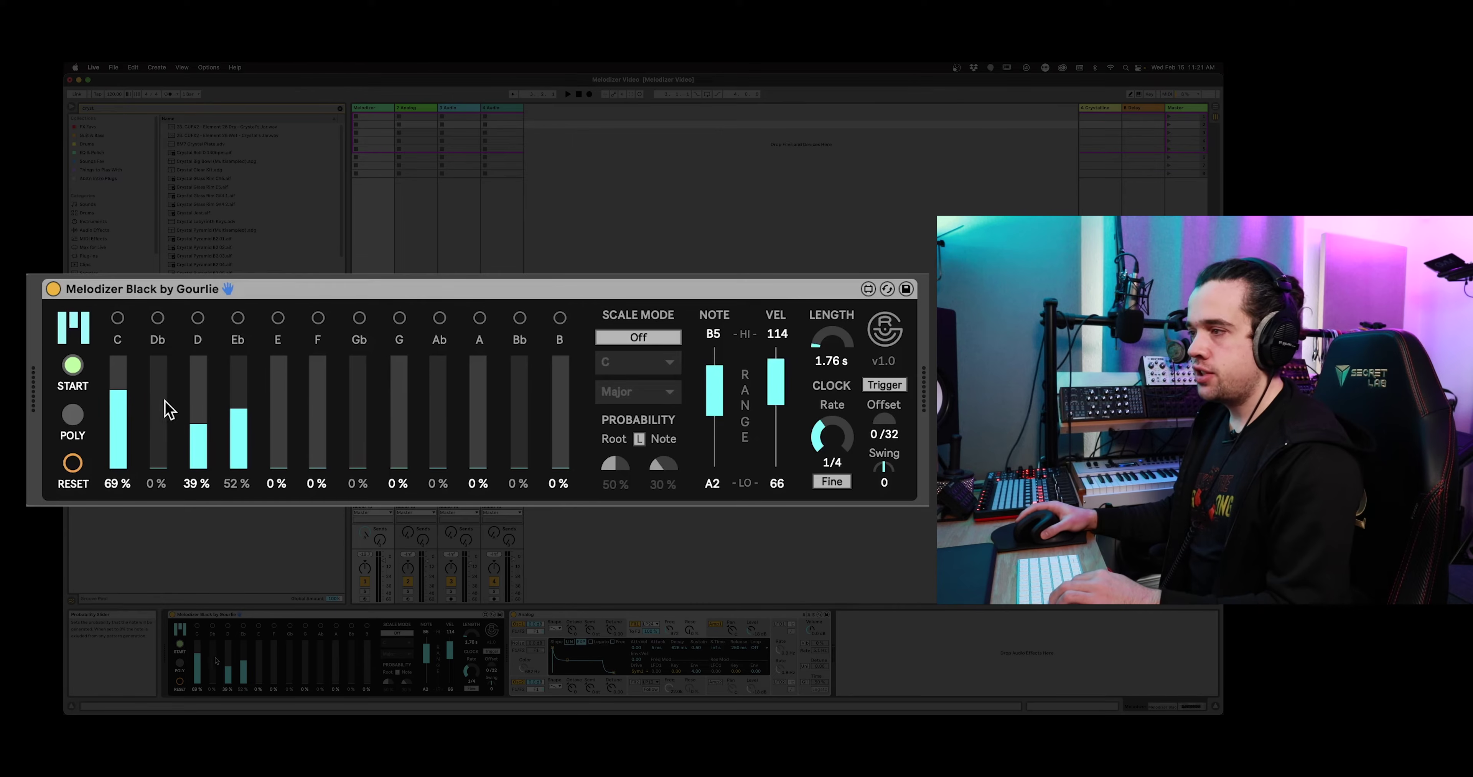
Raise the note probabilities to 53 % for F, 52 % for G and 55 % for A.
drag(321, 462, 399, 409)
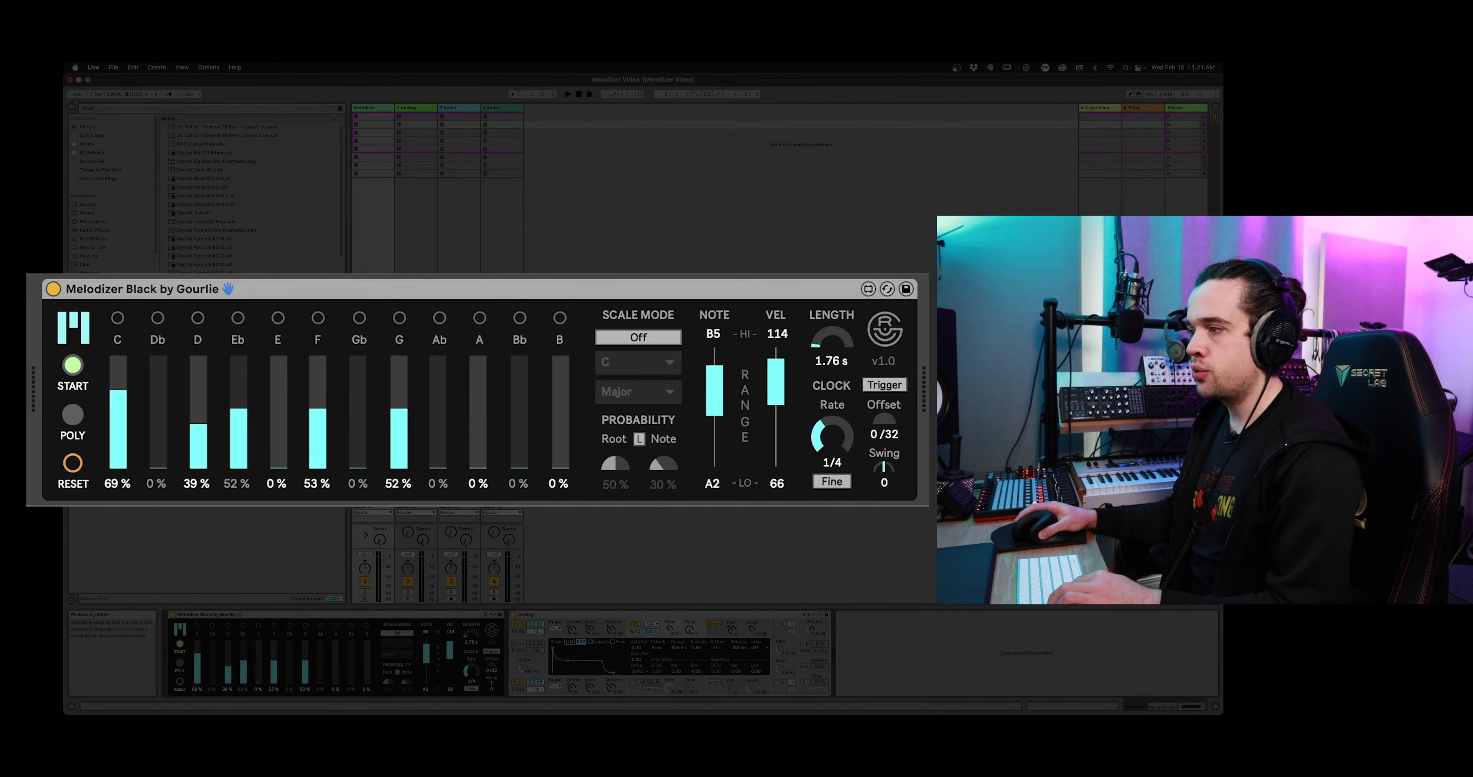
click(478, 407)
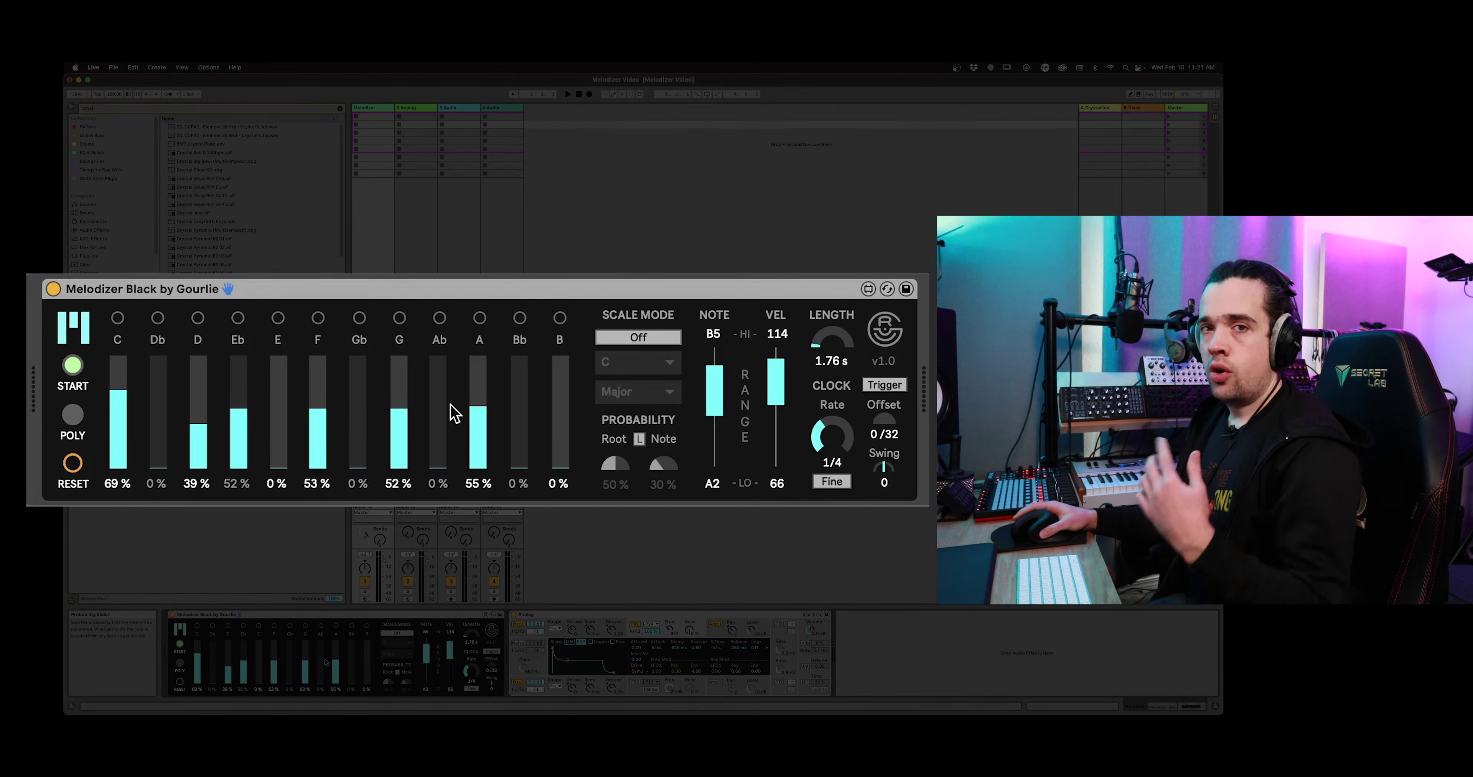
Turn on scale mode with C as root, try the 5ths scale, and set the scale to Minor.
click(645, 338)
click(636, 474)
click(640, 400)
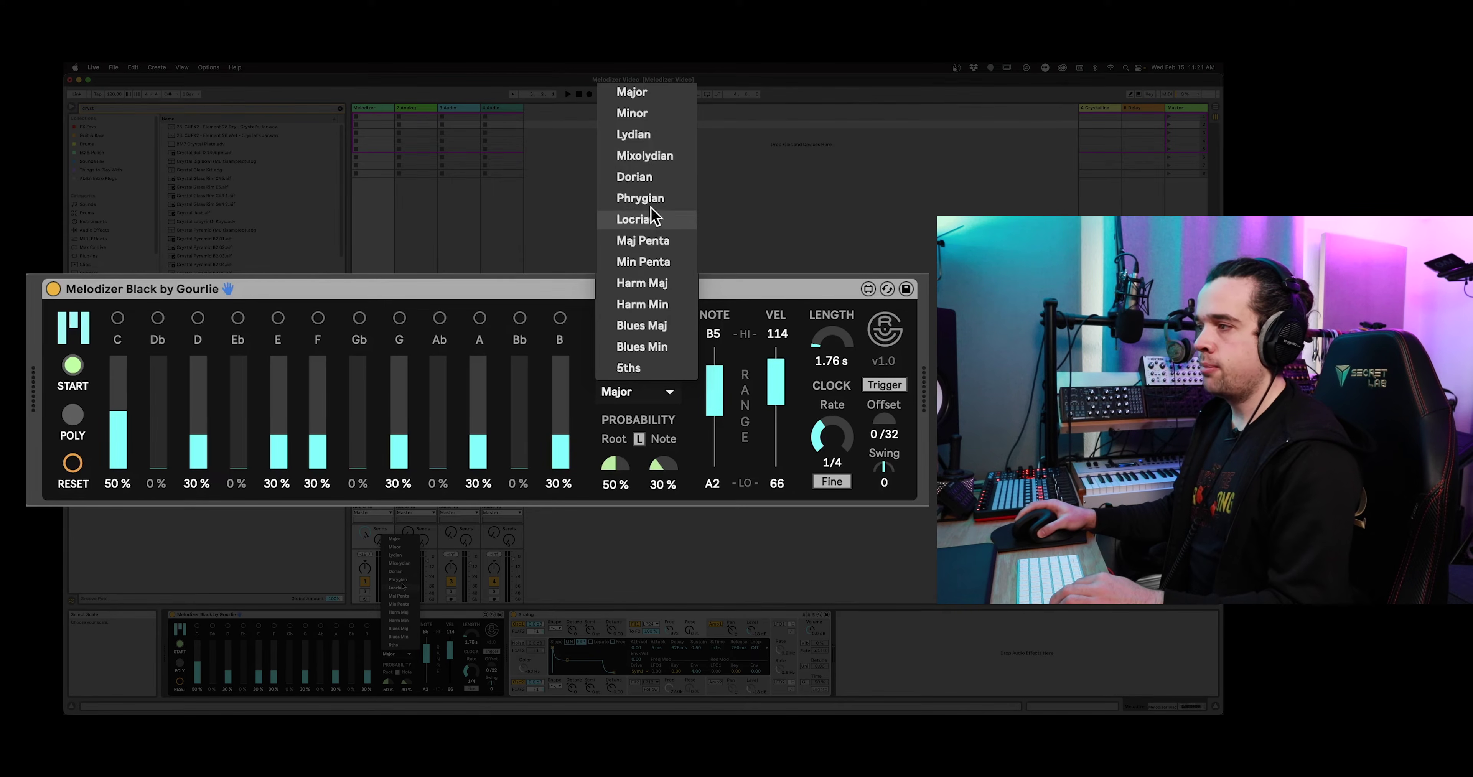
click(637, 370)
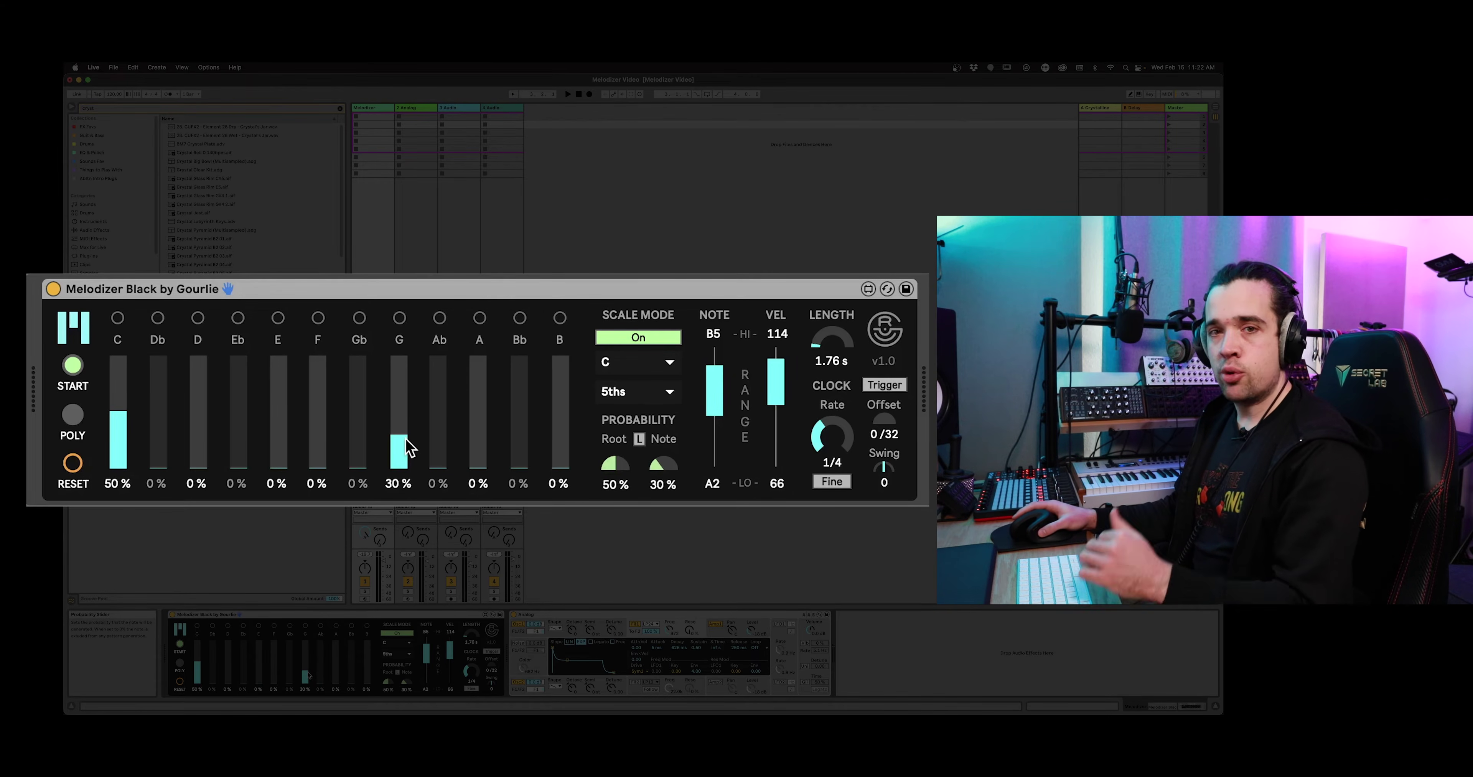
click(628, 395)
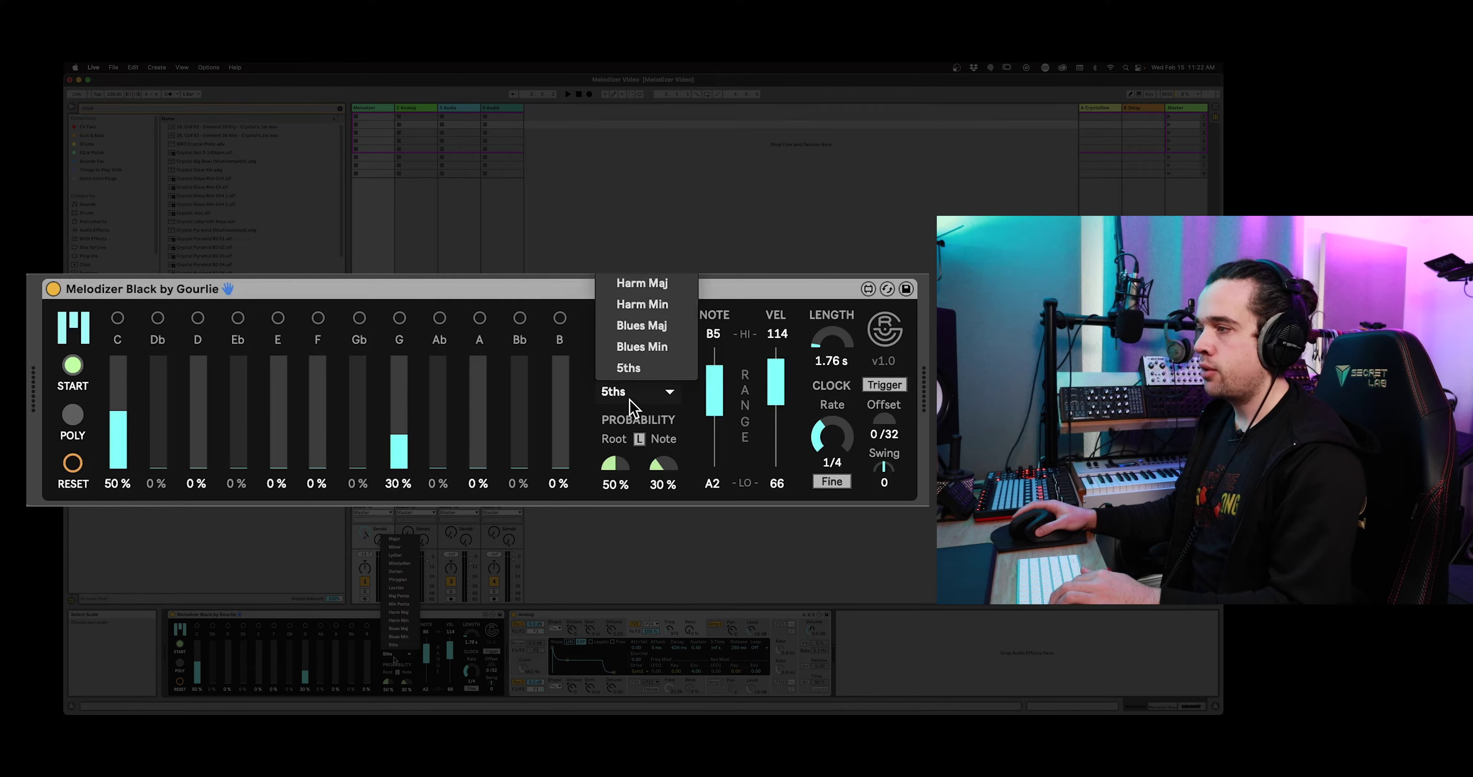
click(401, 547)
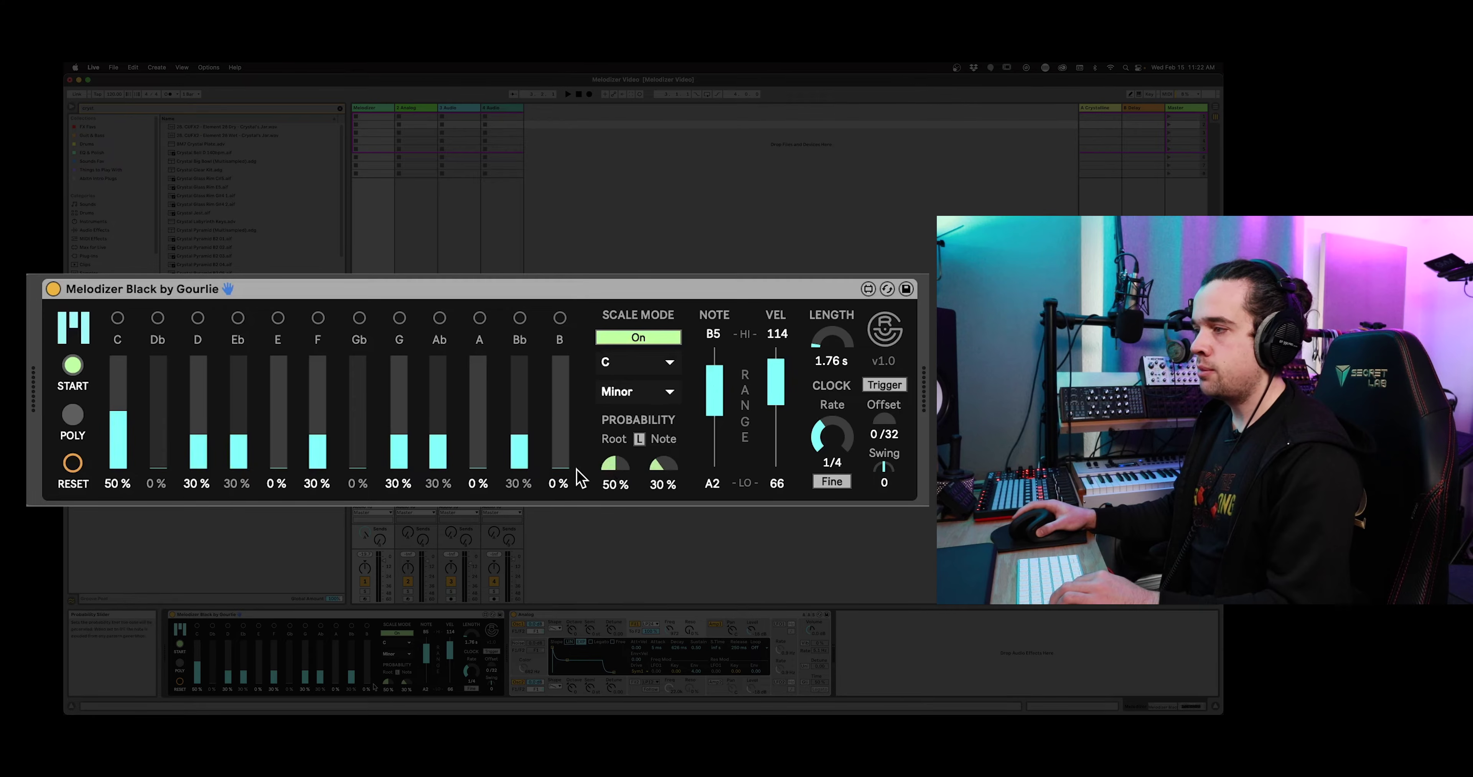
Set the root probability to 63 % and the note probability to 52 %, and link them with both at 62 %.
drag(613, 469, 656, 463)
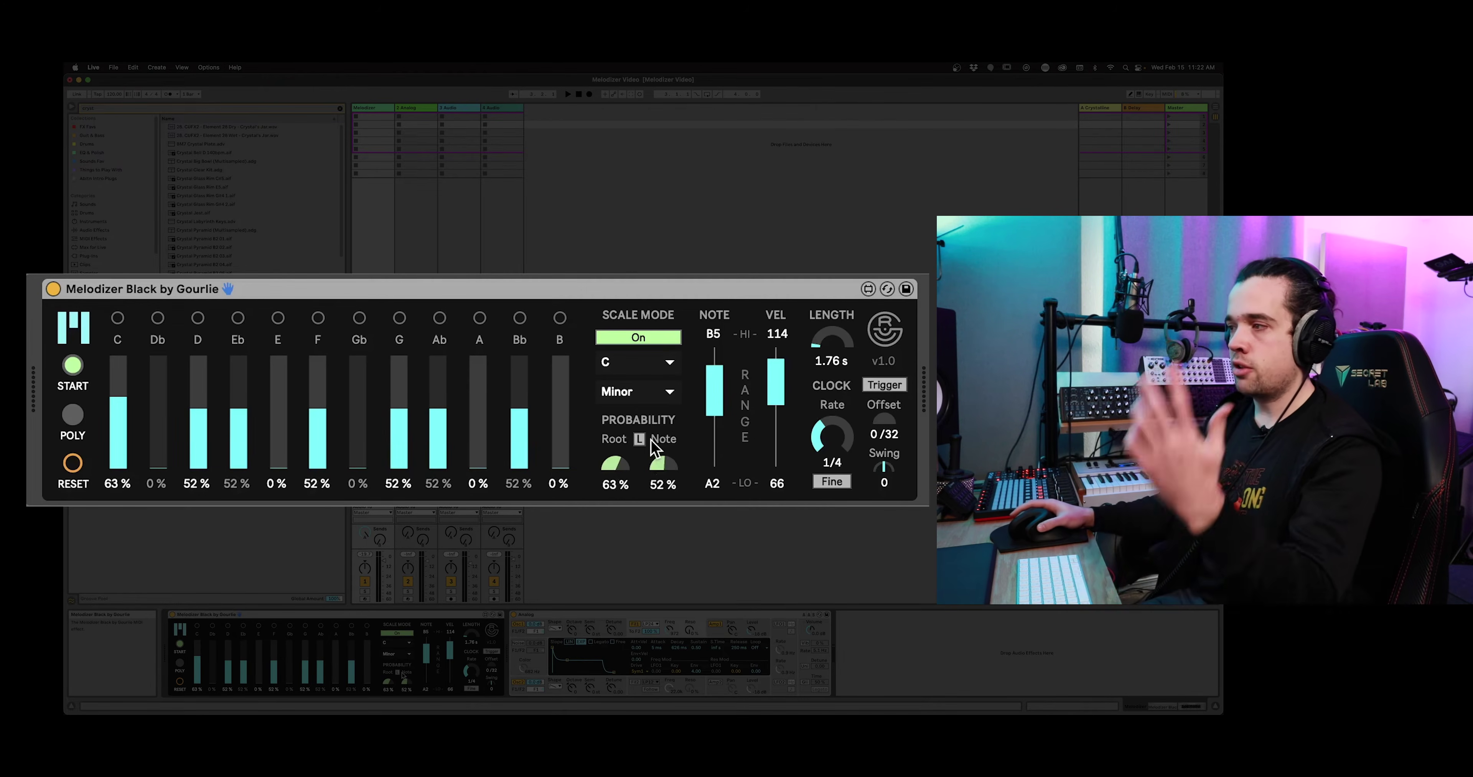
click(639, 438)
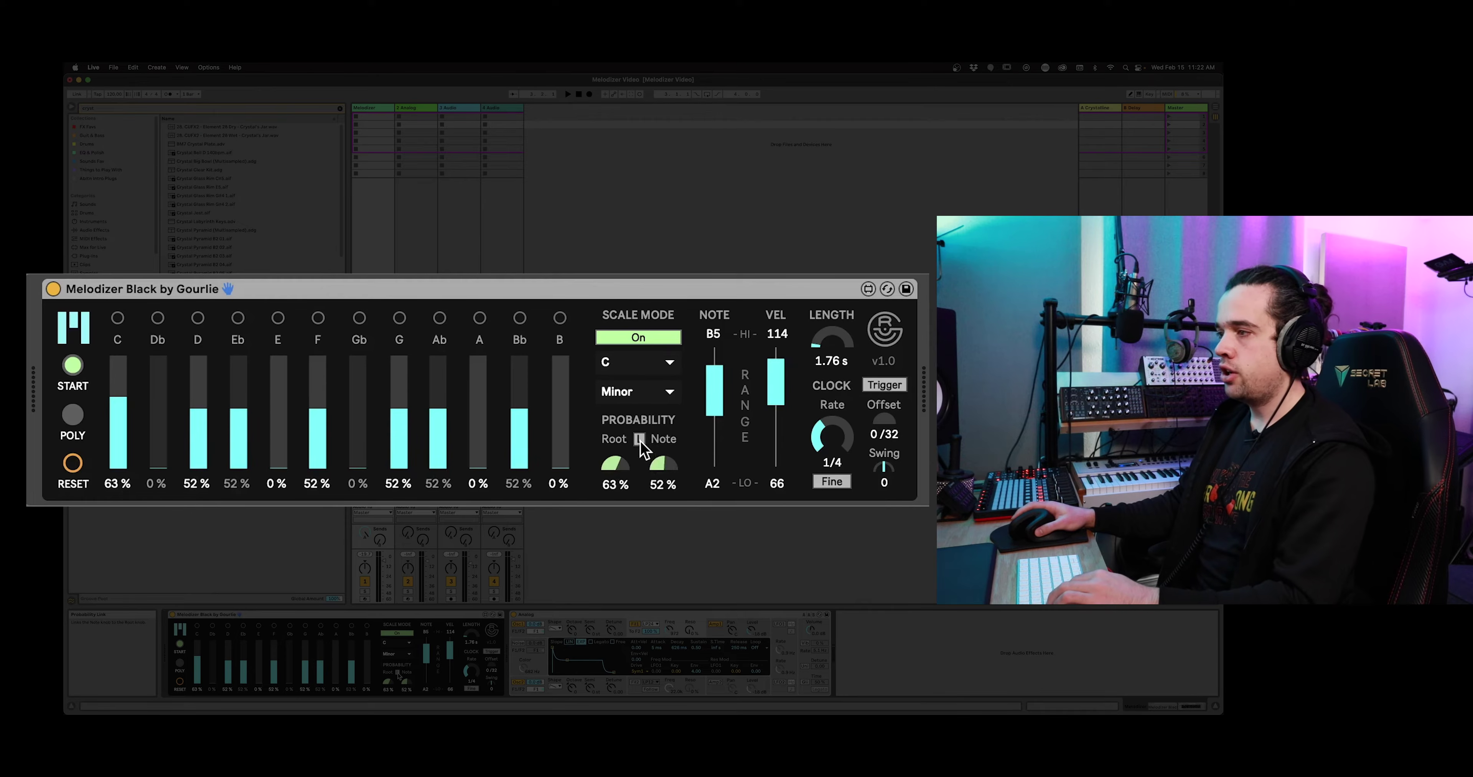
drag(615, 464, 615, 465)
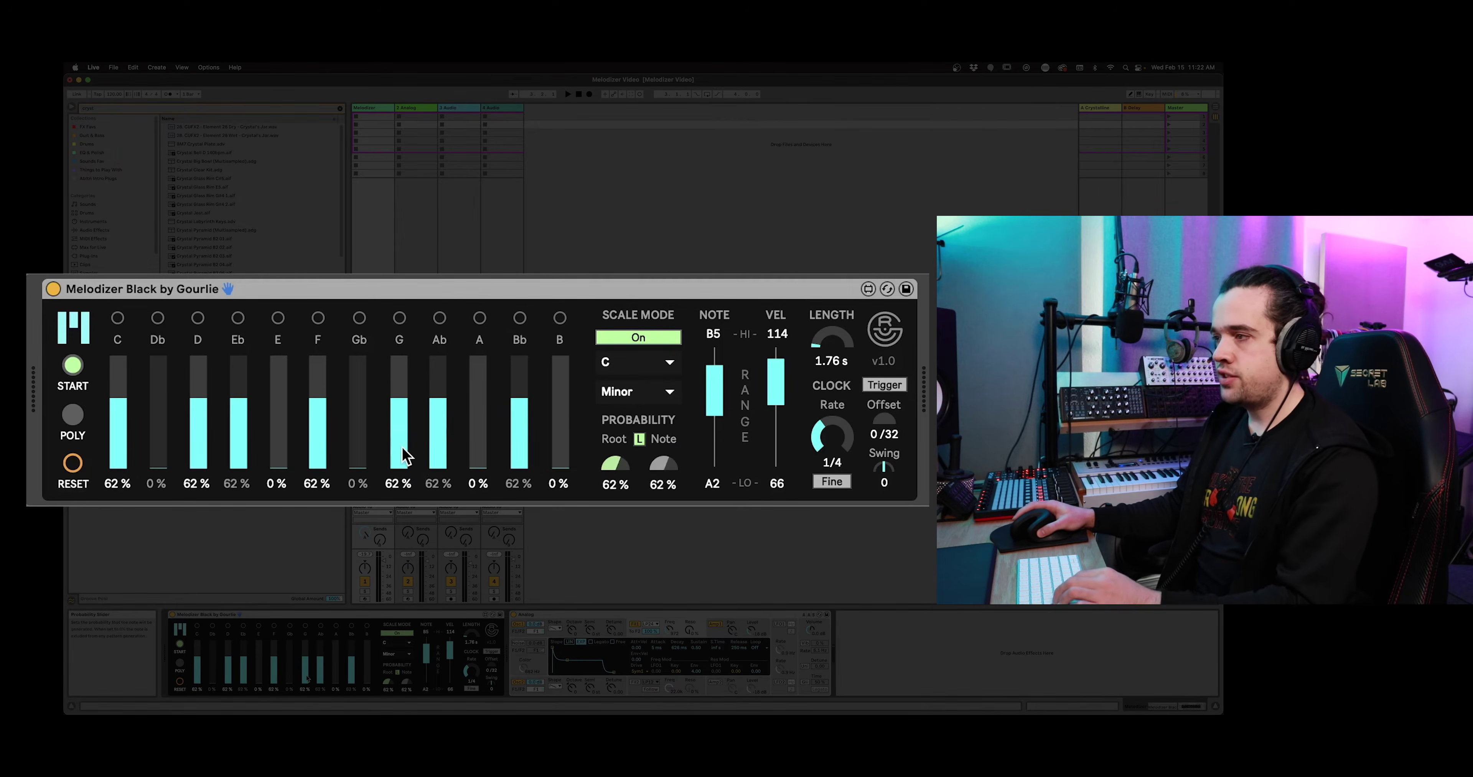
Lower the individual note probabilities of G to 18 %, Ab to 25 % and Bb to 32 %, and reduce that of Eb.
click(407, 449)
click(439, 441)
click(519, 433)
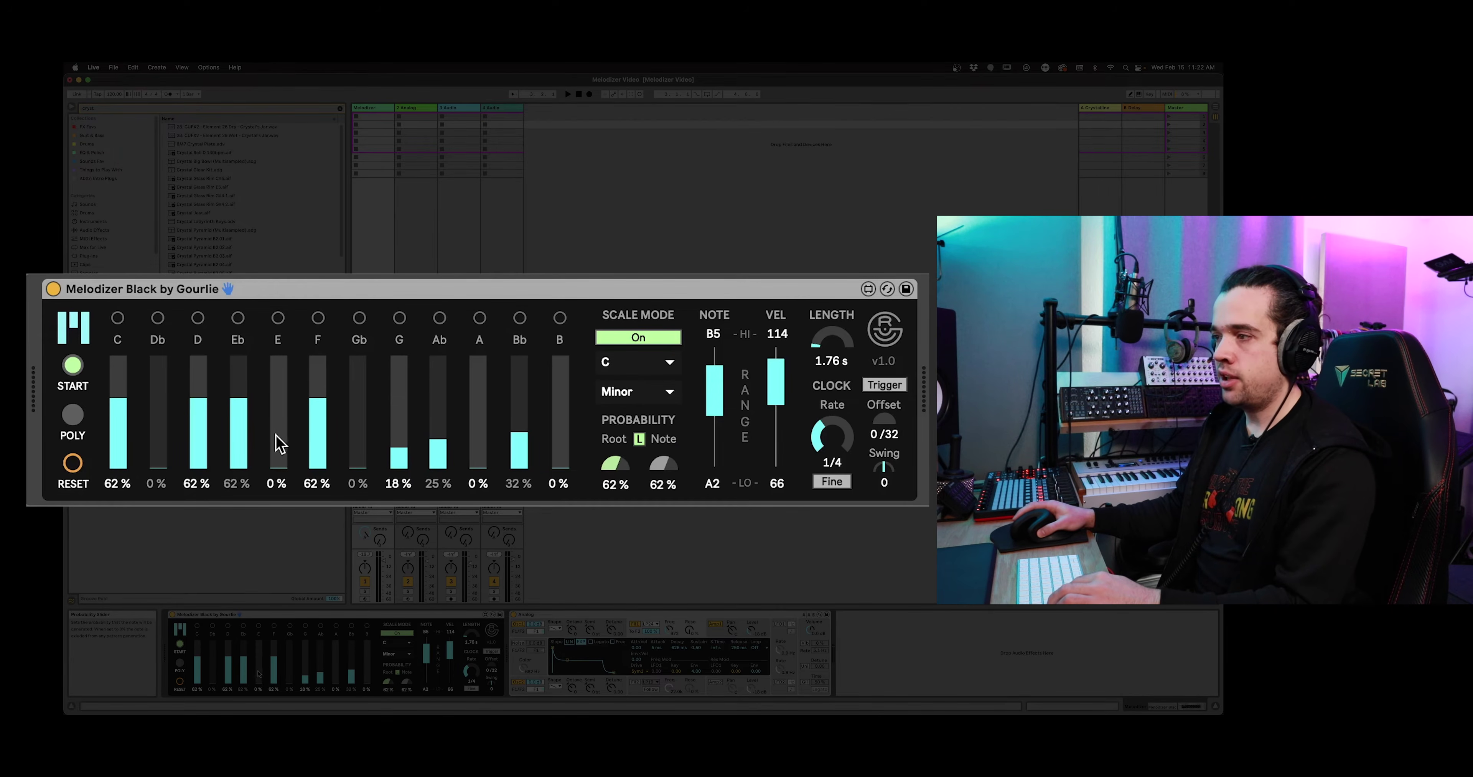
click(239, 438)
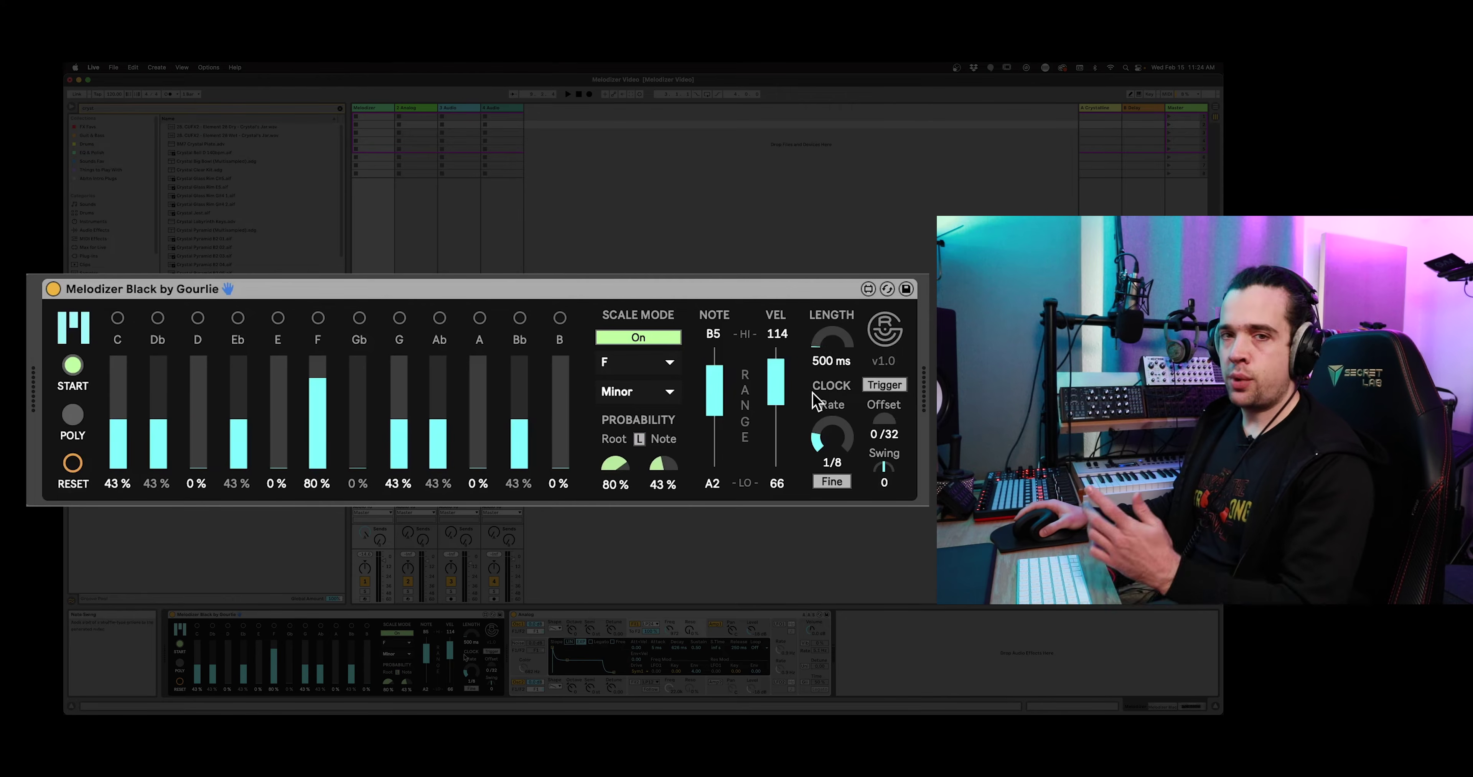
Try note lengths of about 13 s and 10 ms during playback, and set the length back to 500 ms.
drag(821, 369, 821, 320)
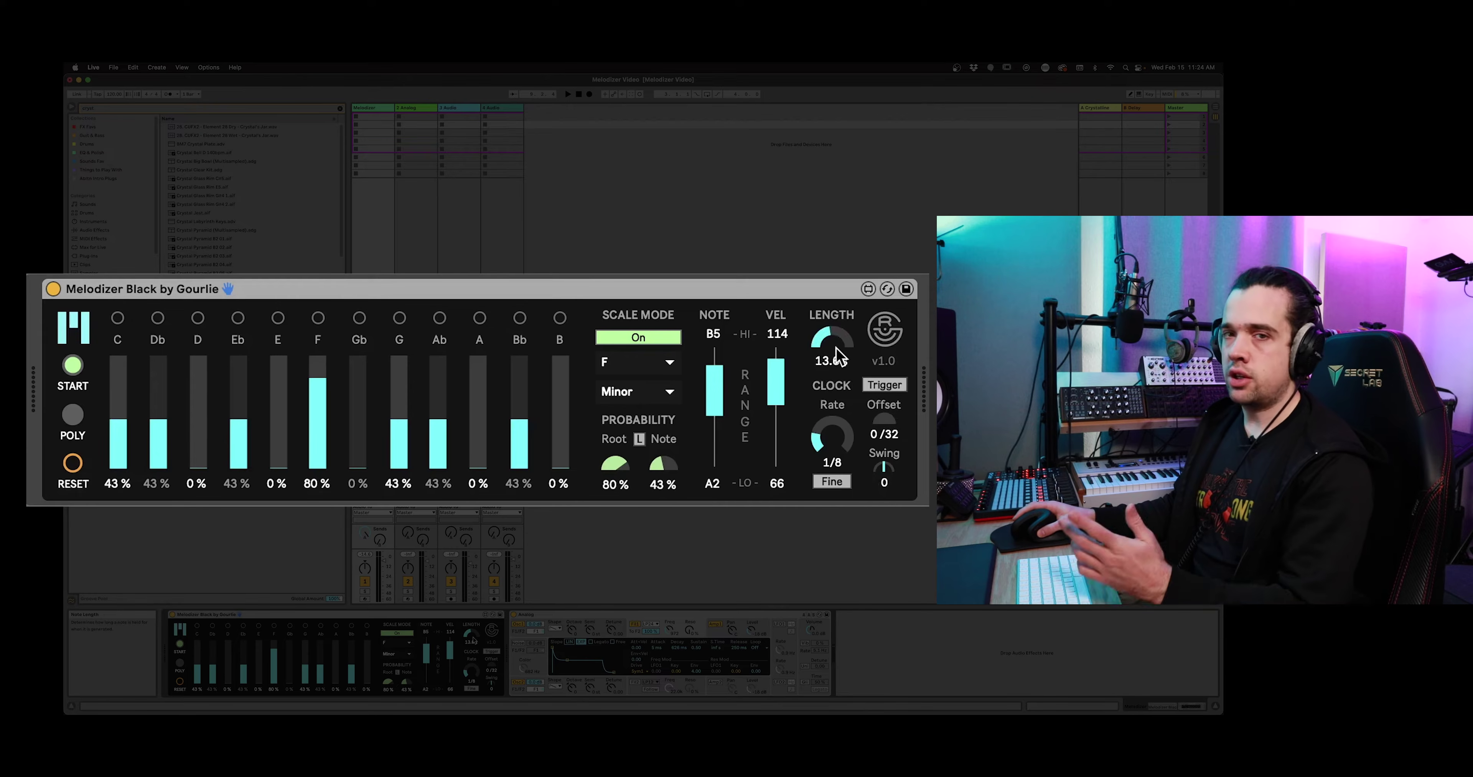
key(space)
drag(835, 346, 822, 404)
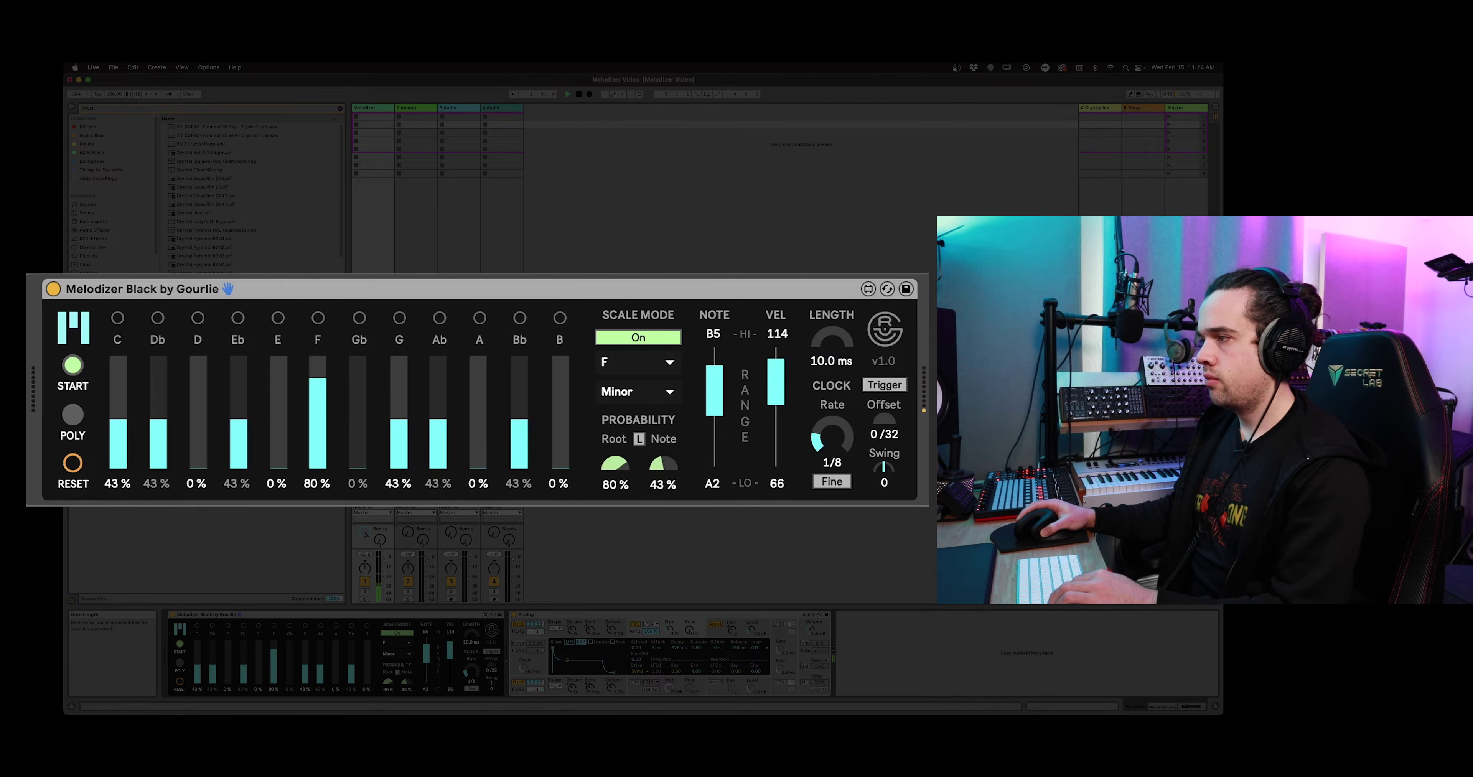
mouse_move(832, 340)
mouse_down()
mouse_move(832, 326)
mouse_move(832, 351)
mouse_up()
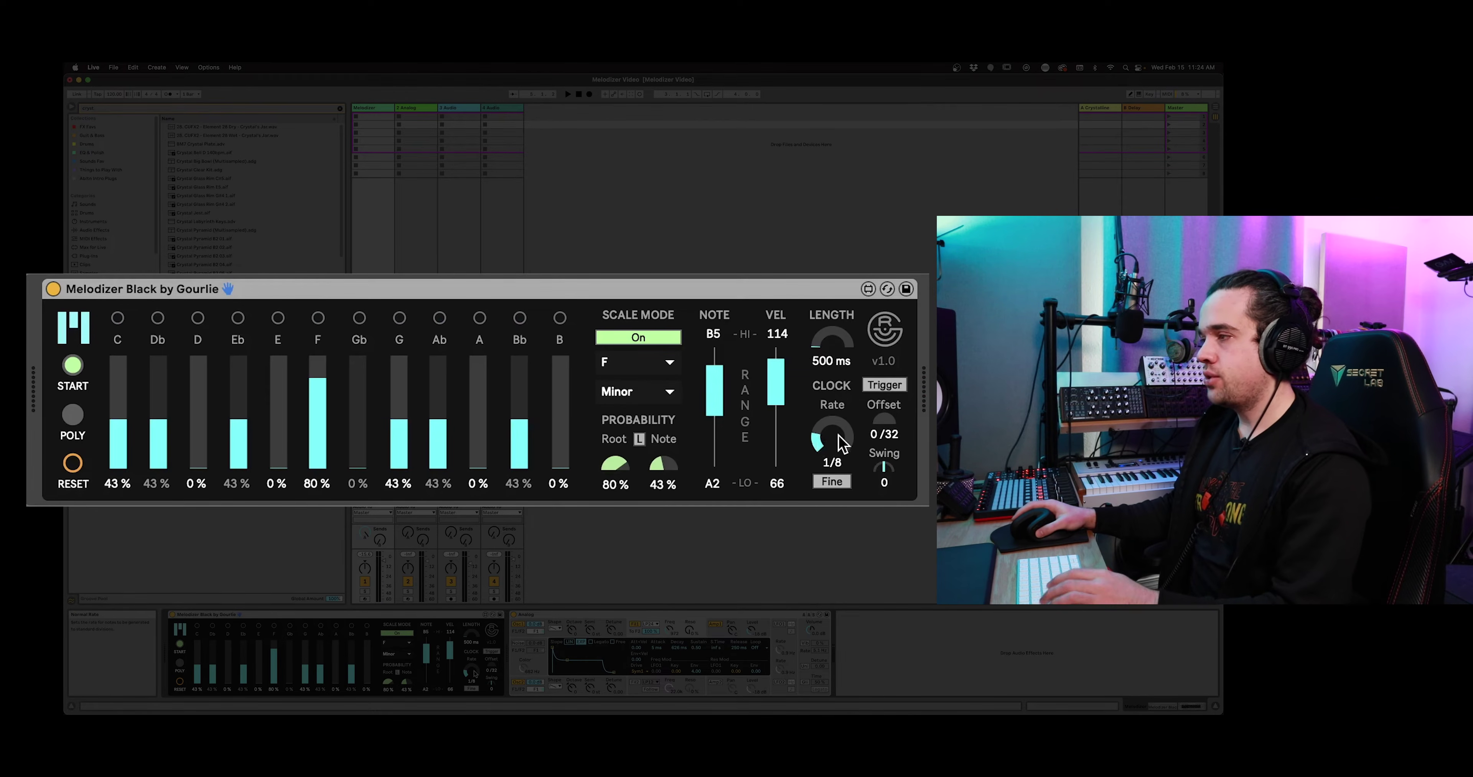
Try clock rates during playback, turn on fine mode to test 1/12 and 1/14, and turn fine mode off again.
key(space)
drag(830, 445, 830, 443)
key(space)
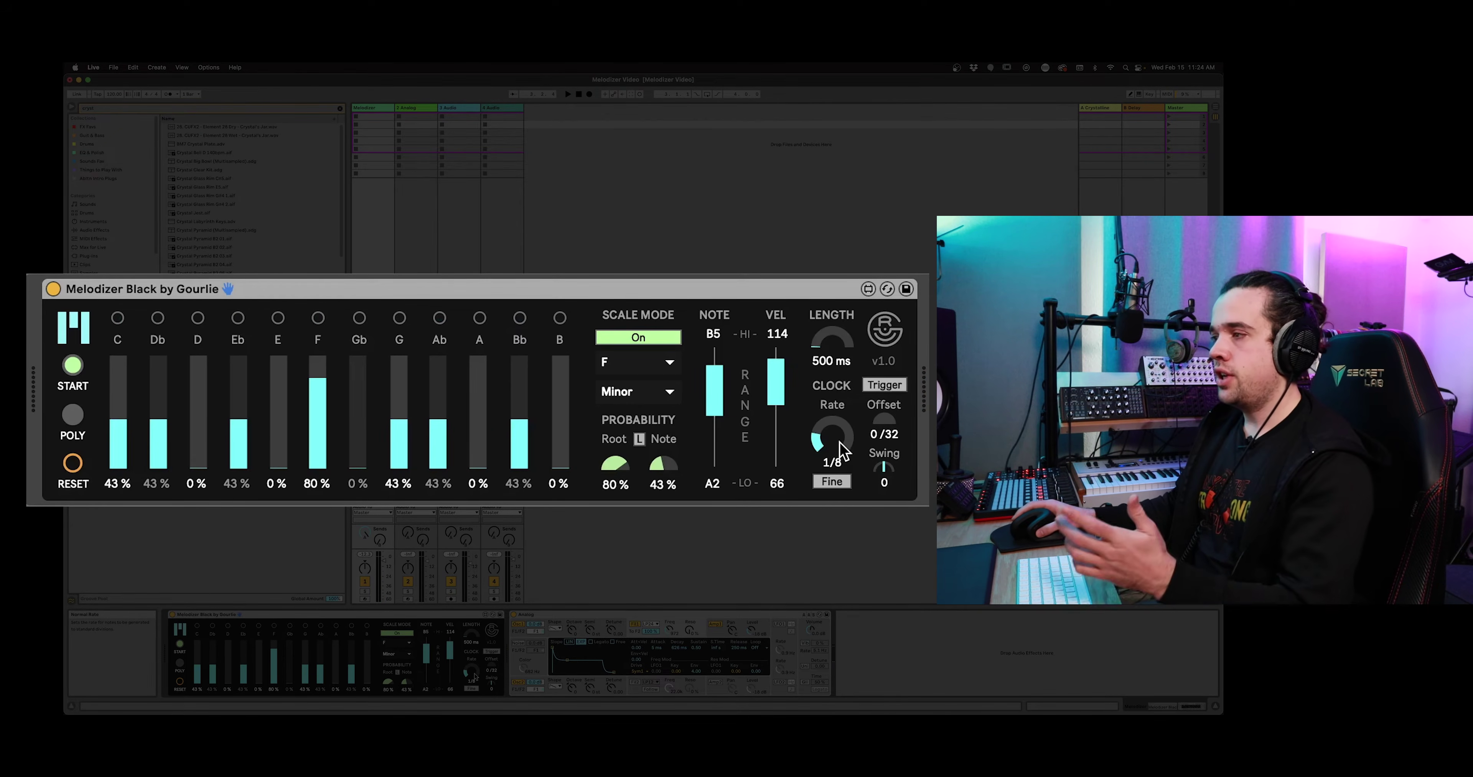
click(832, 482)
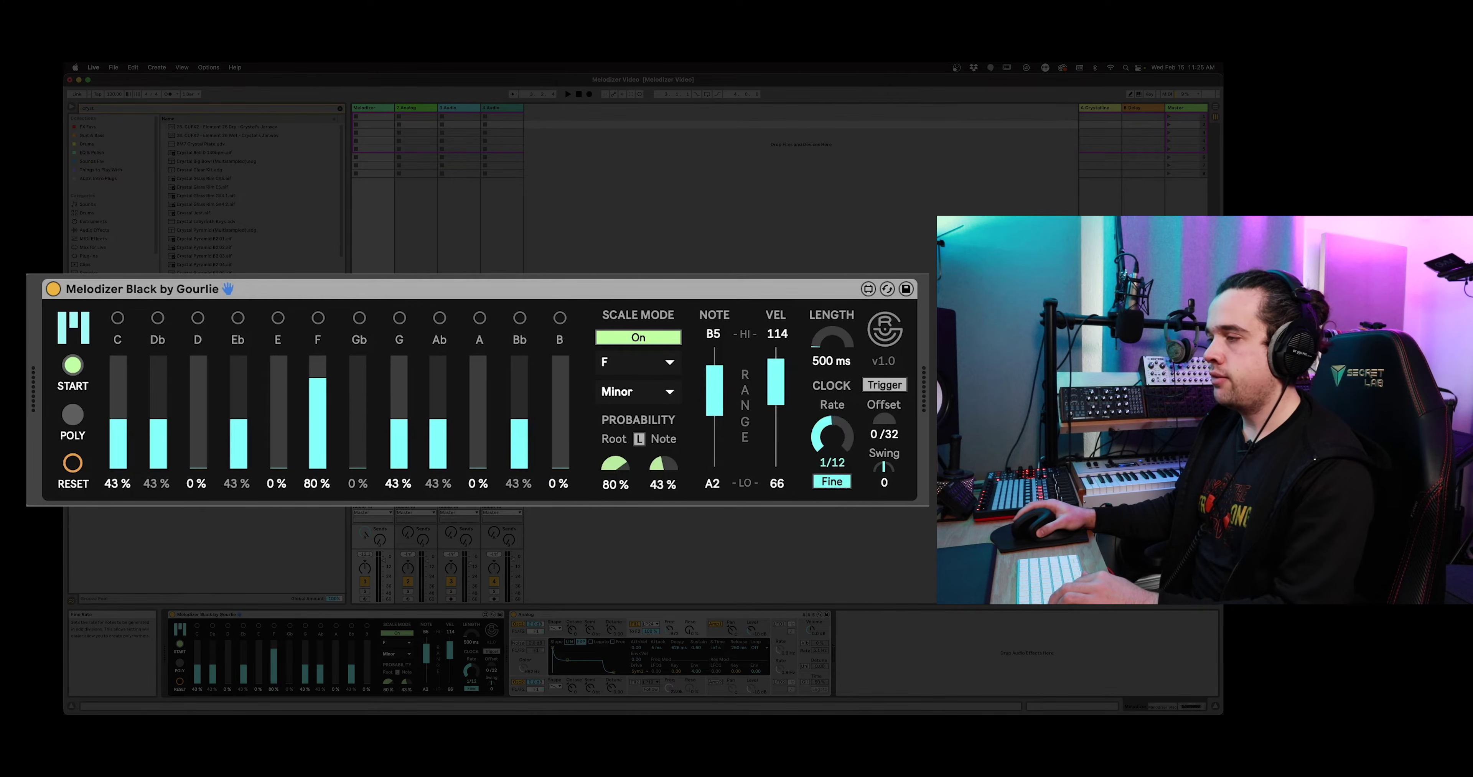
mouse_move(832, 437)
mouse_down()
mouse_move(832, 457)
mouse_move(831, 420)
mouse_up()
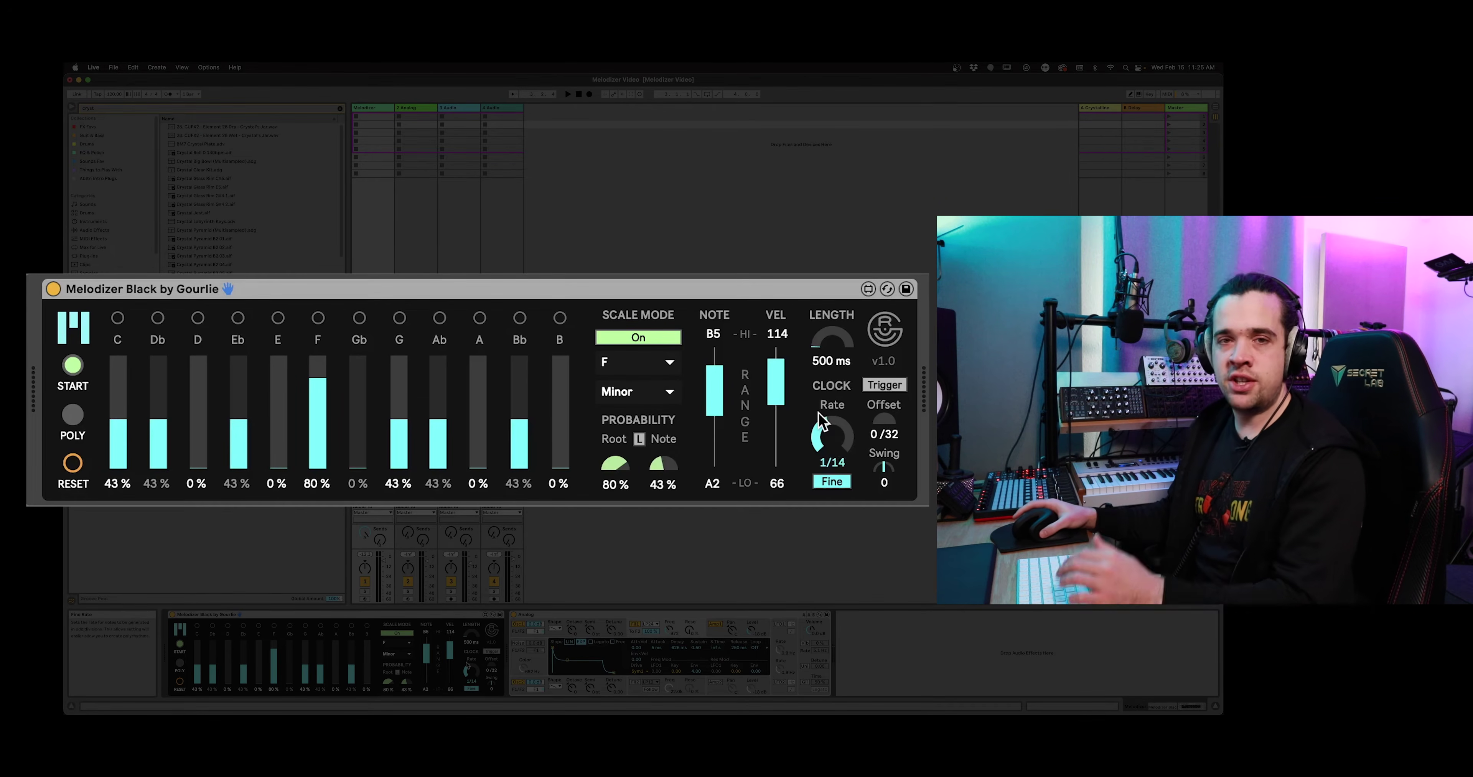
click(832, 481)
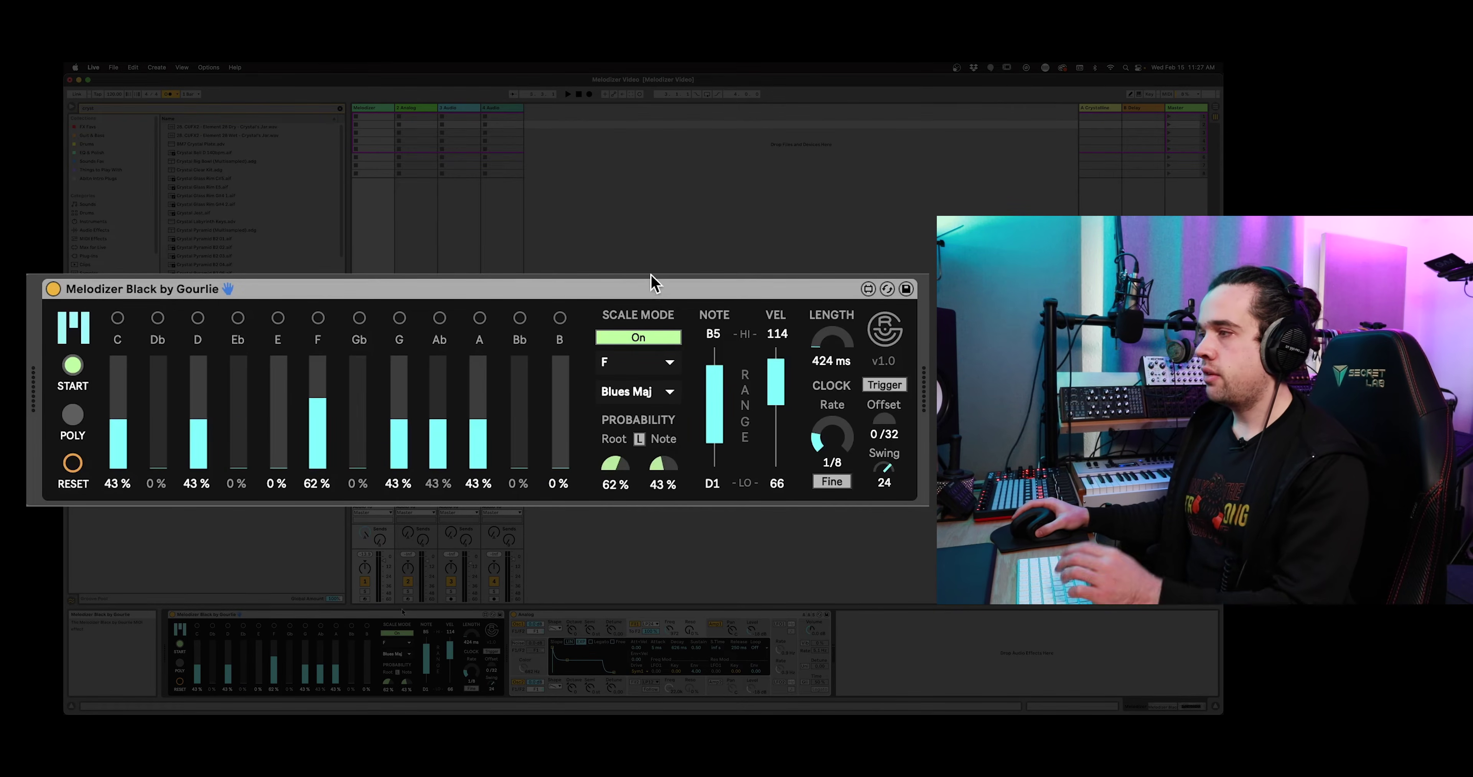
Switch the clock to external trigger mode, raise the linked root and note probabilities to 100 %, and reduce them again.
click(686, 294)
click(890, 390)
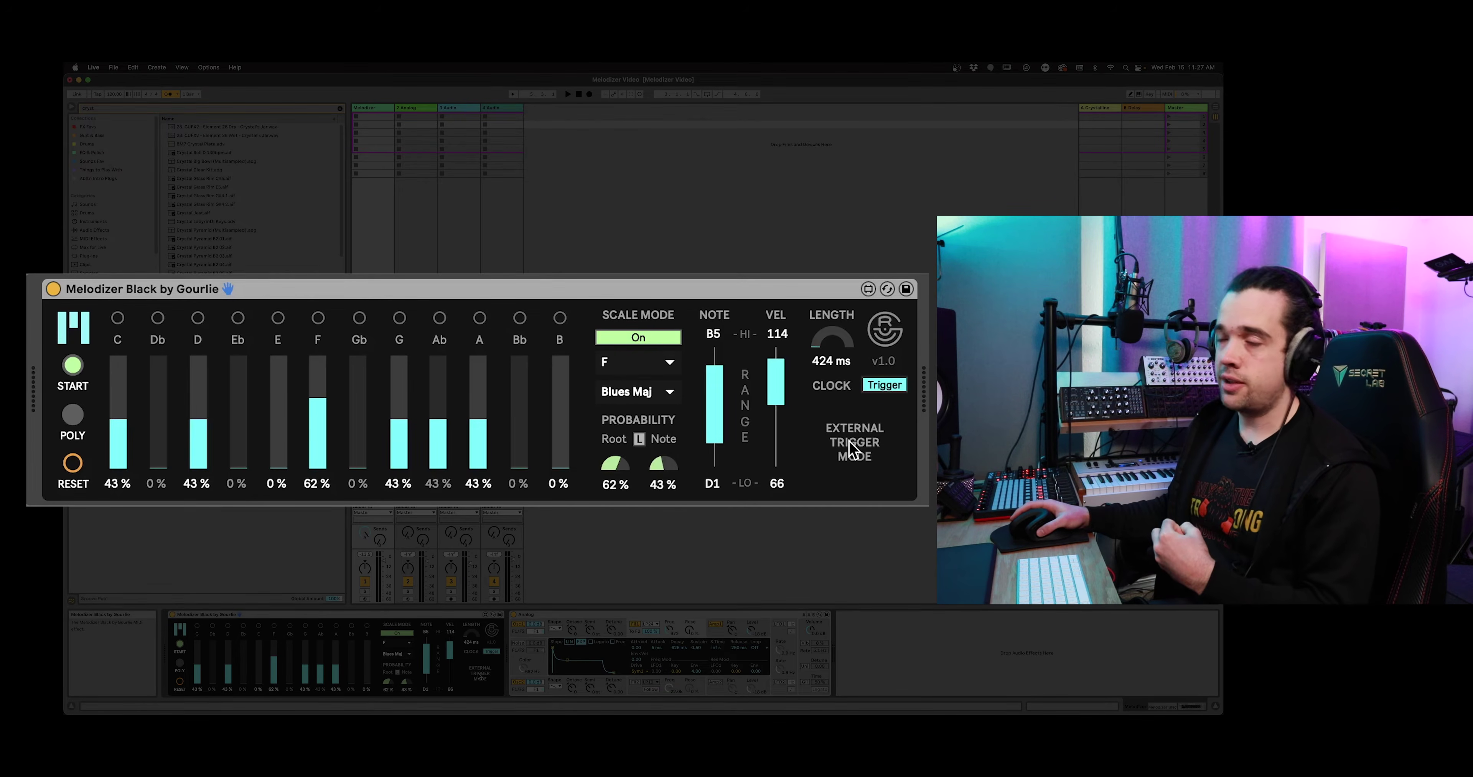
drag(618, 464, 617, 406)
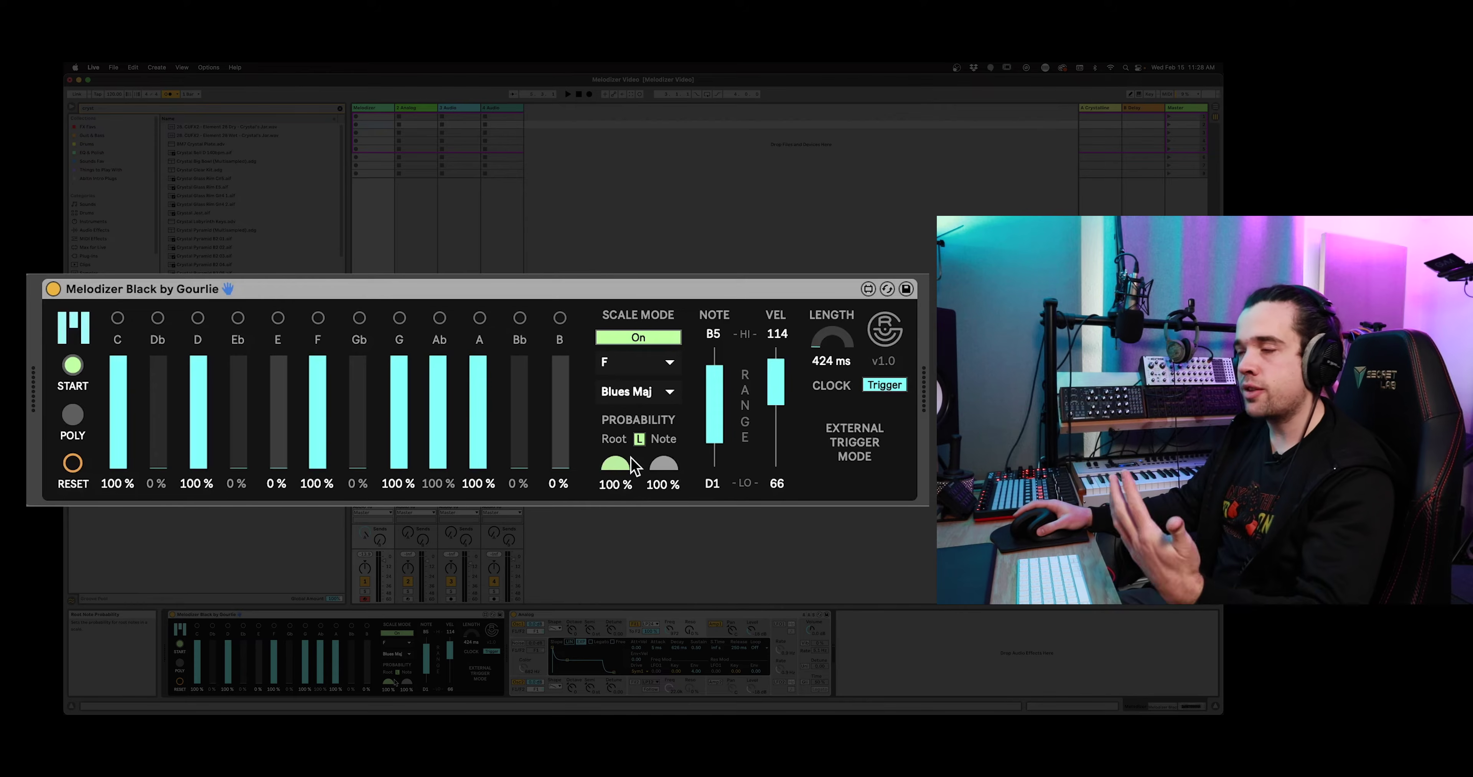
drag(623, 471, 623, 490)
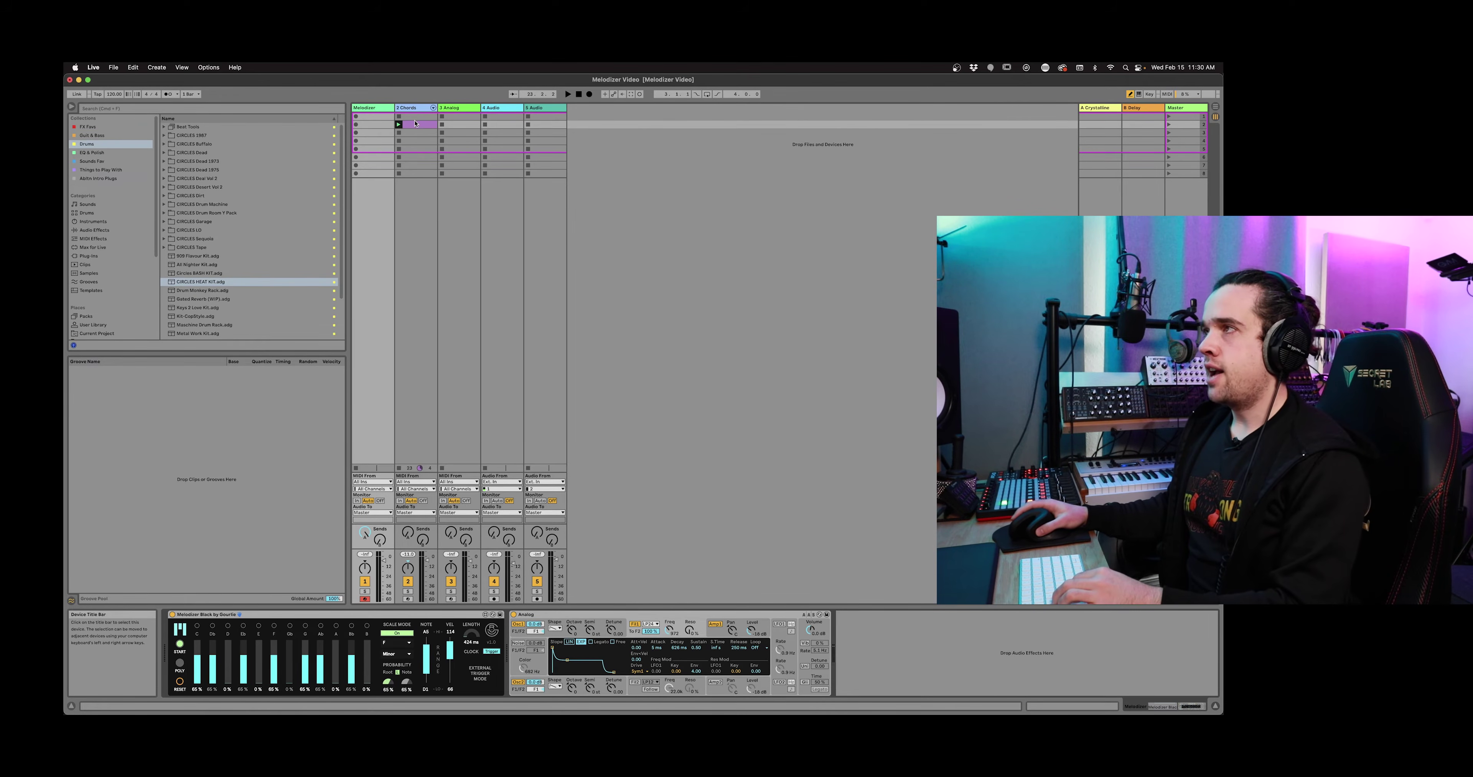
Open the drum clip on the second track and play it back to hear its pattern.
click(416, 125)
double_click(416, 125)
key(space)
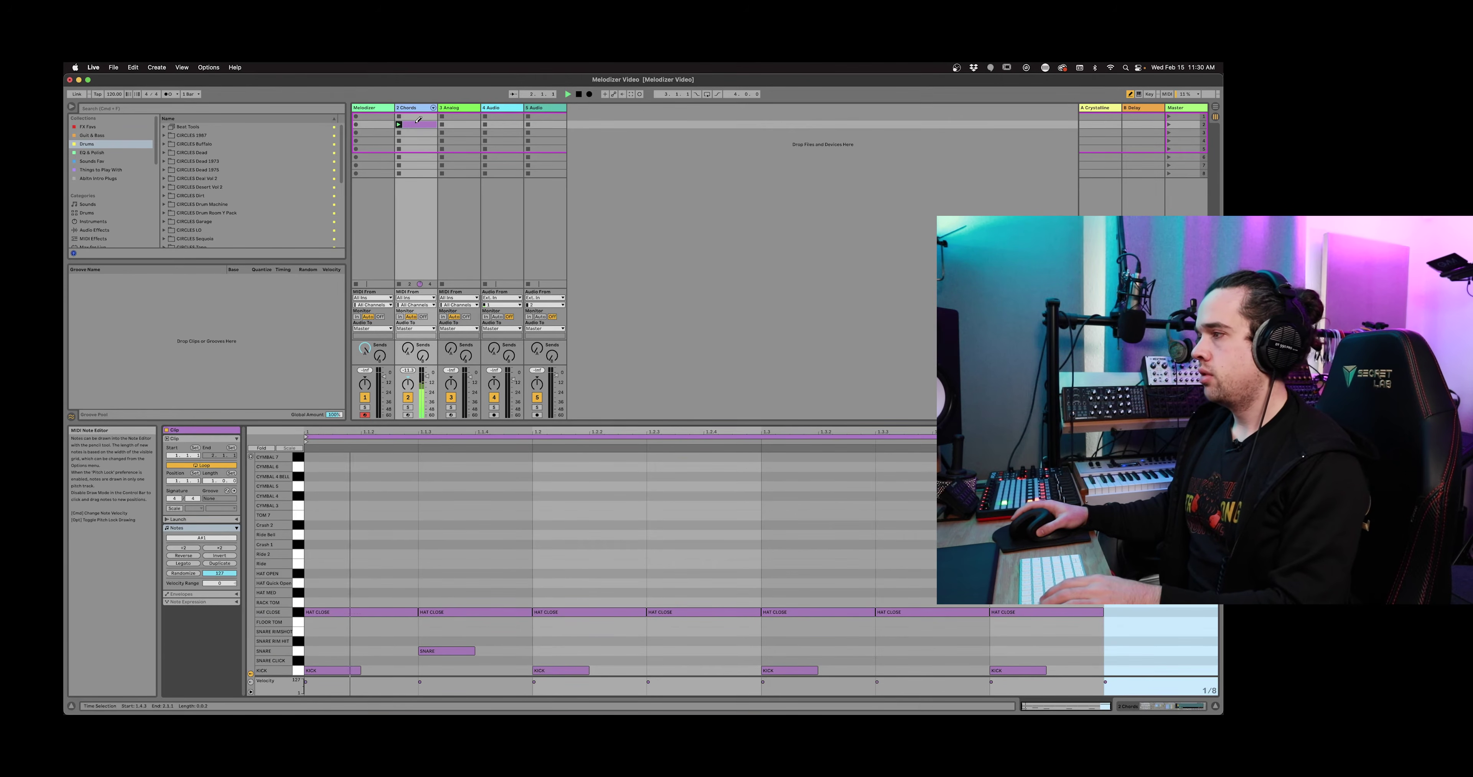
key(space)
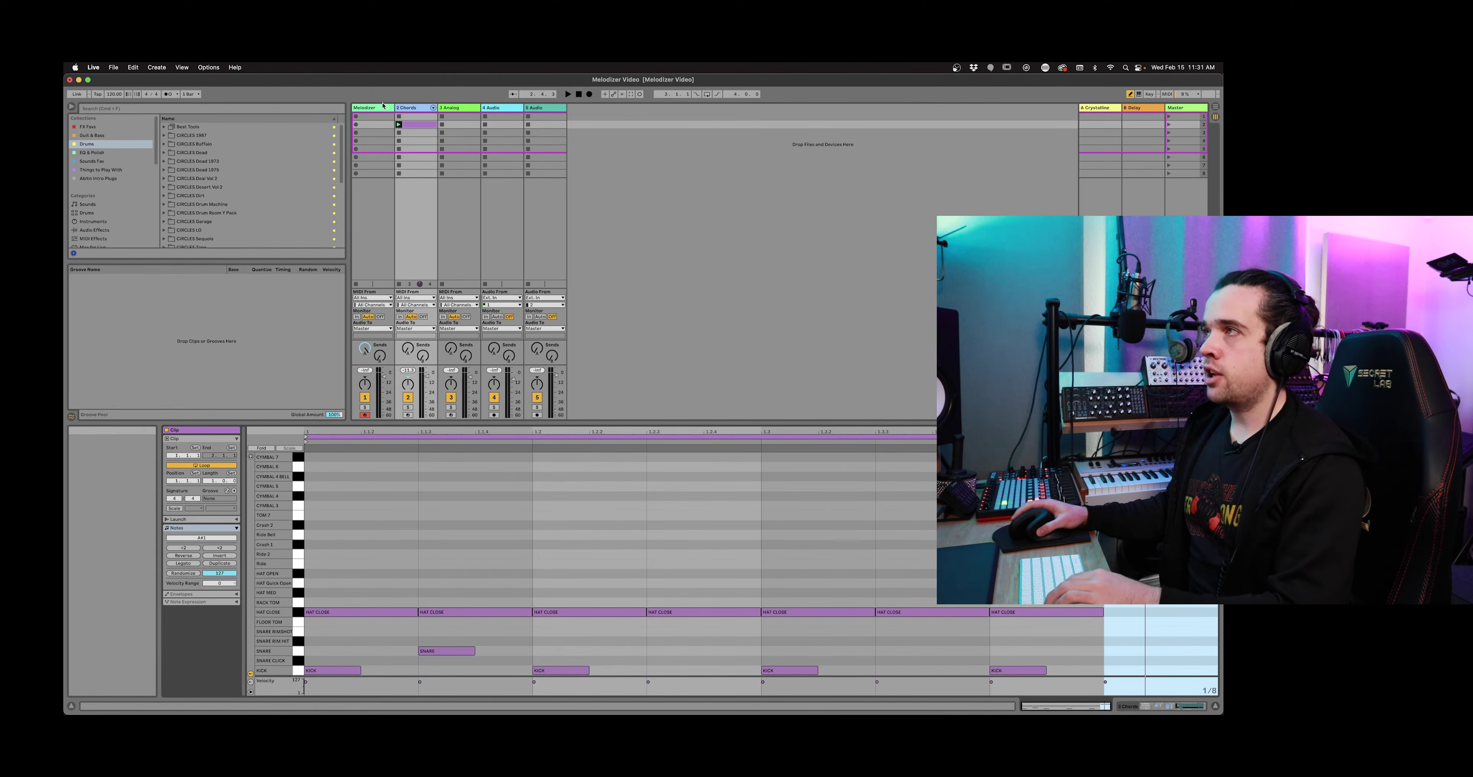
Lower Melodizer's note range and set the Melodizer track's MIDI input to the Chords track that holds the drum clip.
key(Left)
drag(426, 646, 428, 646)
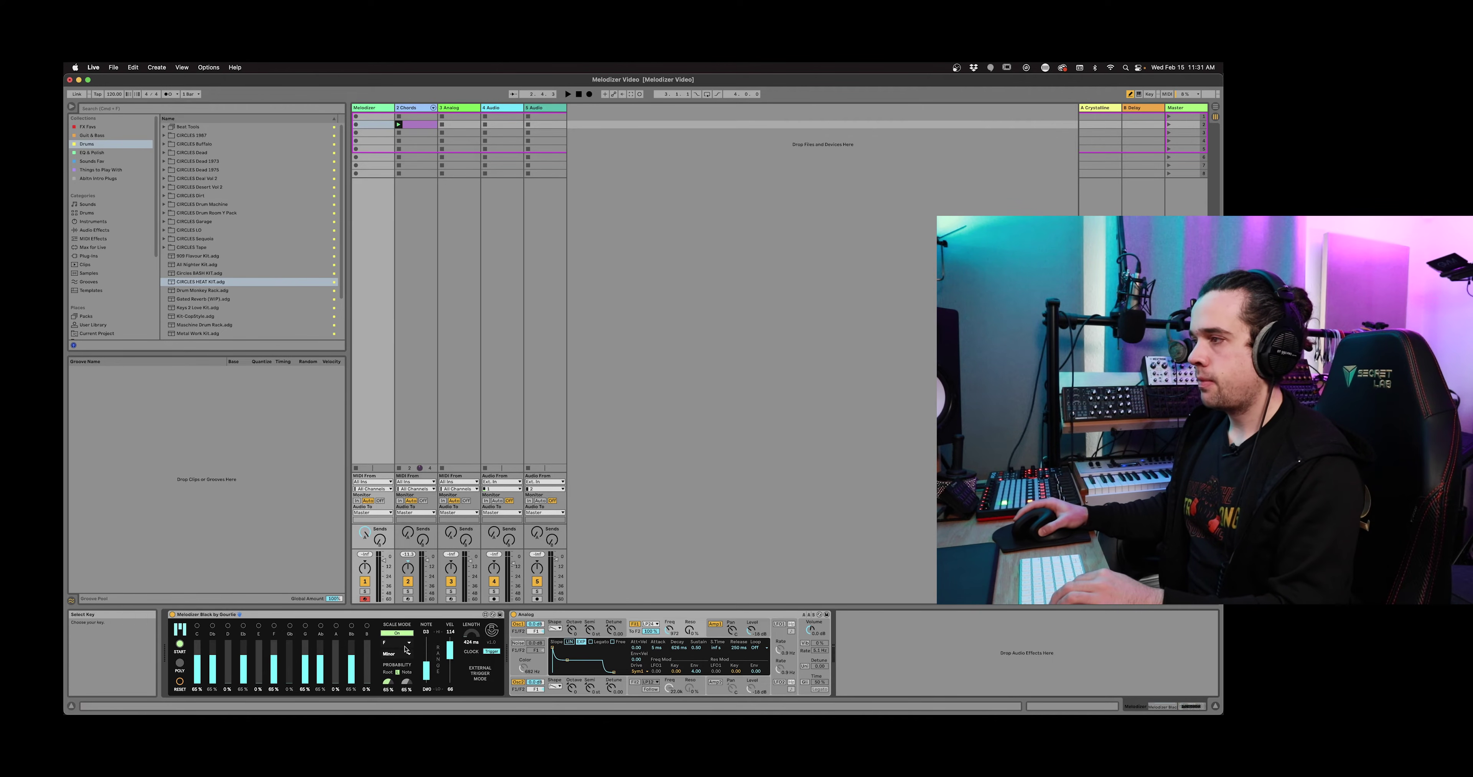
click(373, 482)
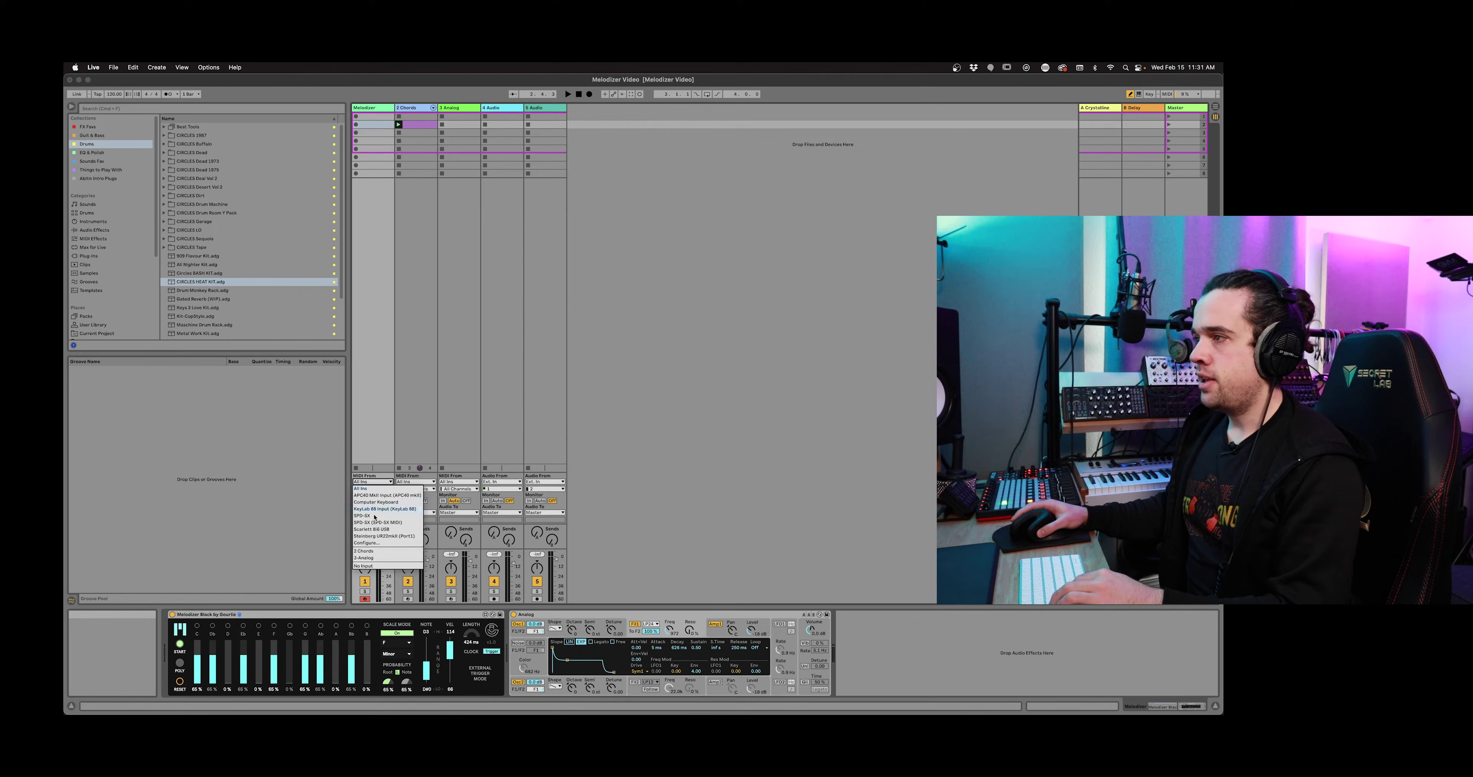
click(364, 551)
Rename the track with the drum clip as DRUMS.
click(409, 107)
key(super+r)
text(D)
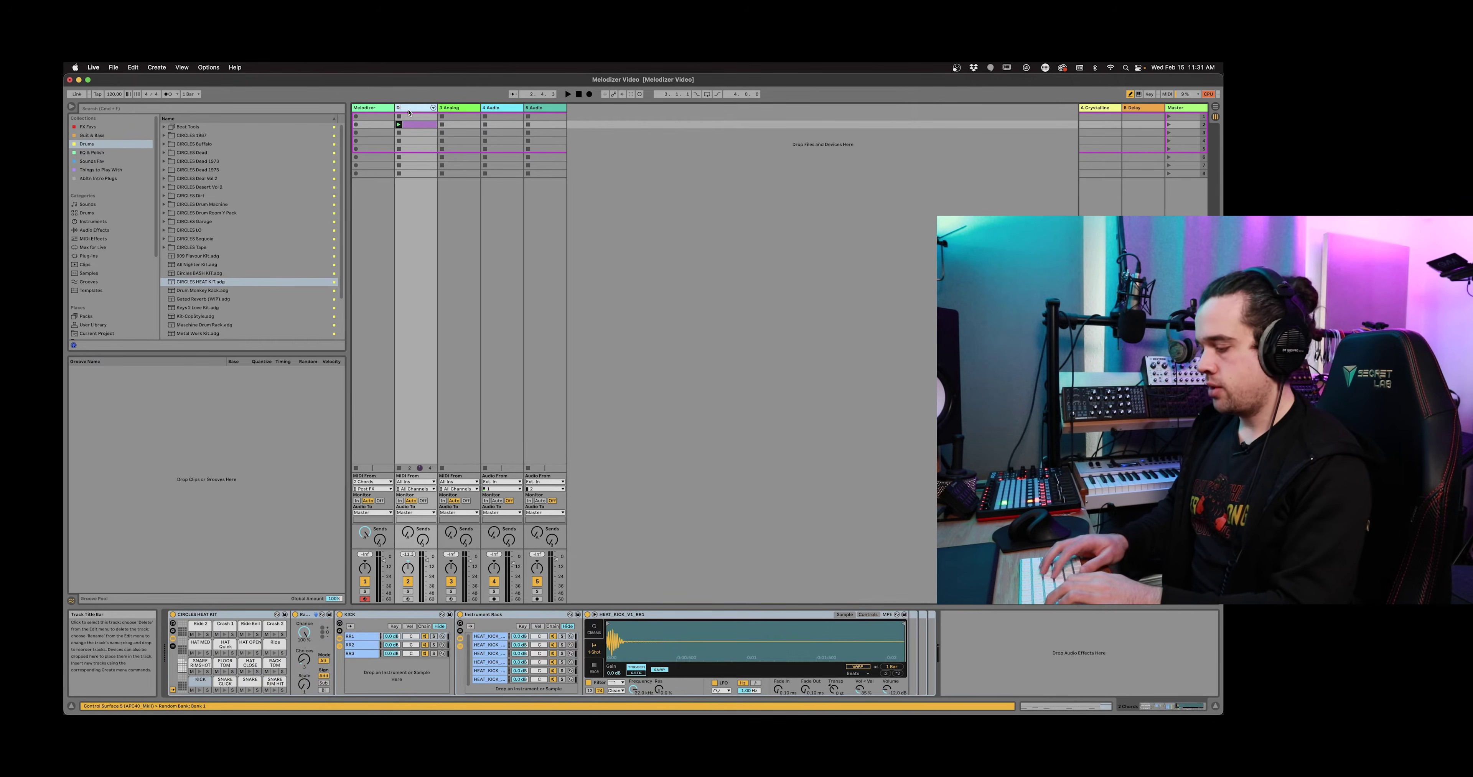
Try a KICK chain of the CIRCLES HEAT KIT as the Melodizer track's input channel, and change it to a HAT CLOSE chain.
click(372, 488)
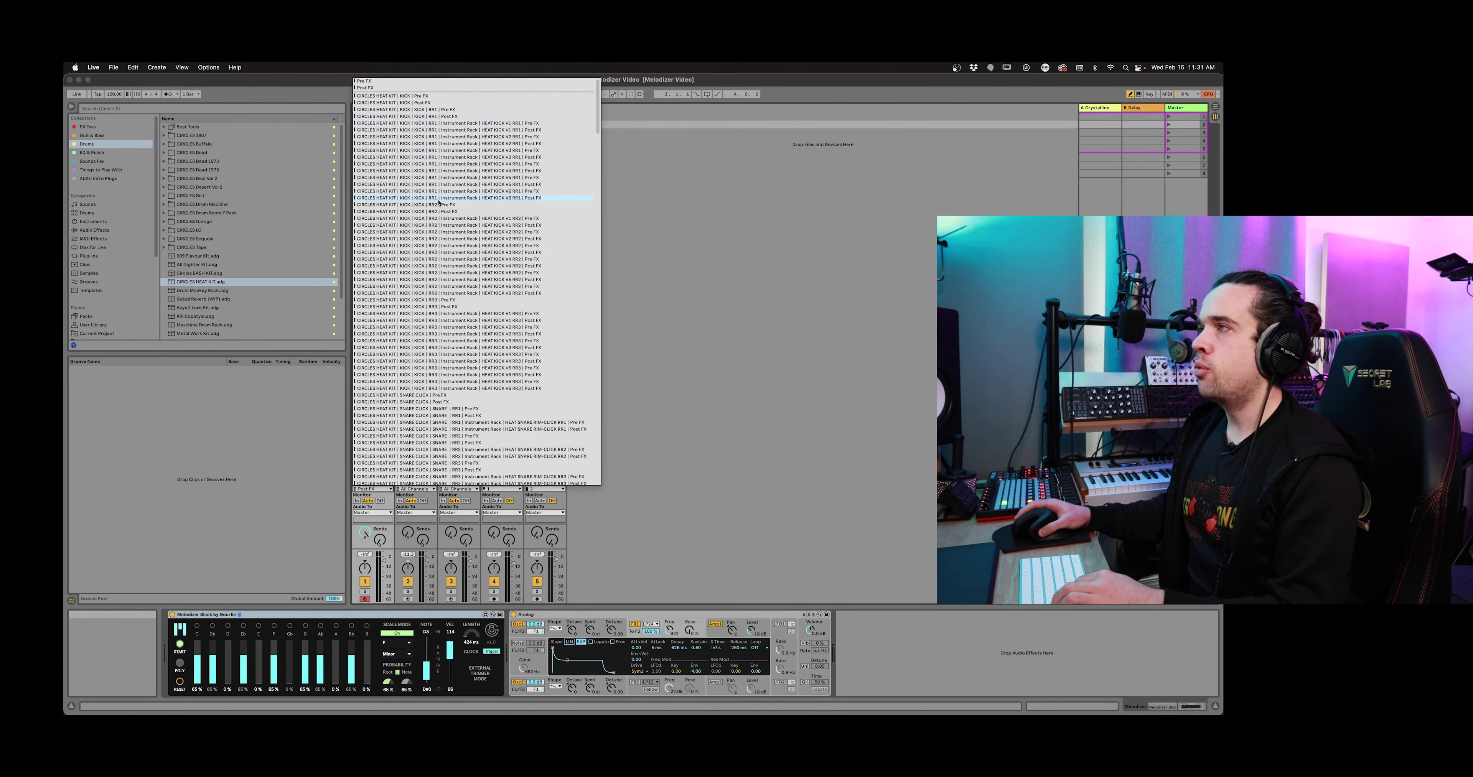
click(374, 141)
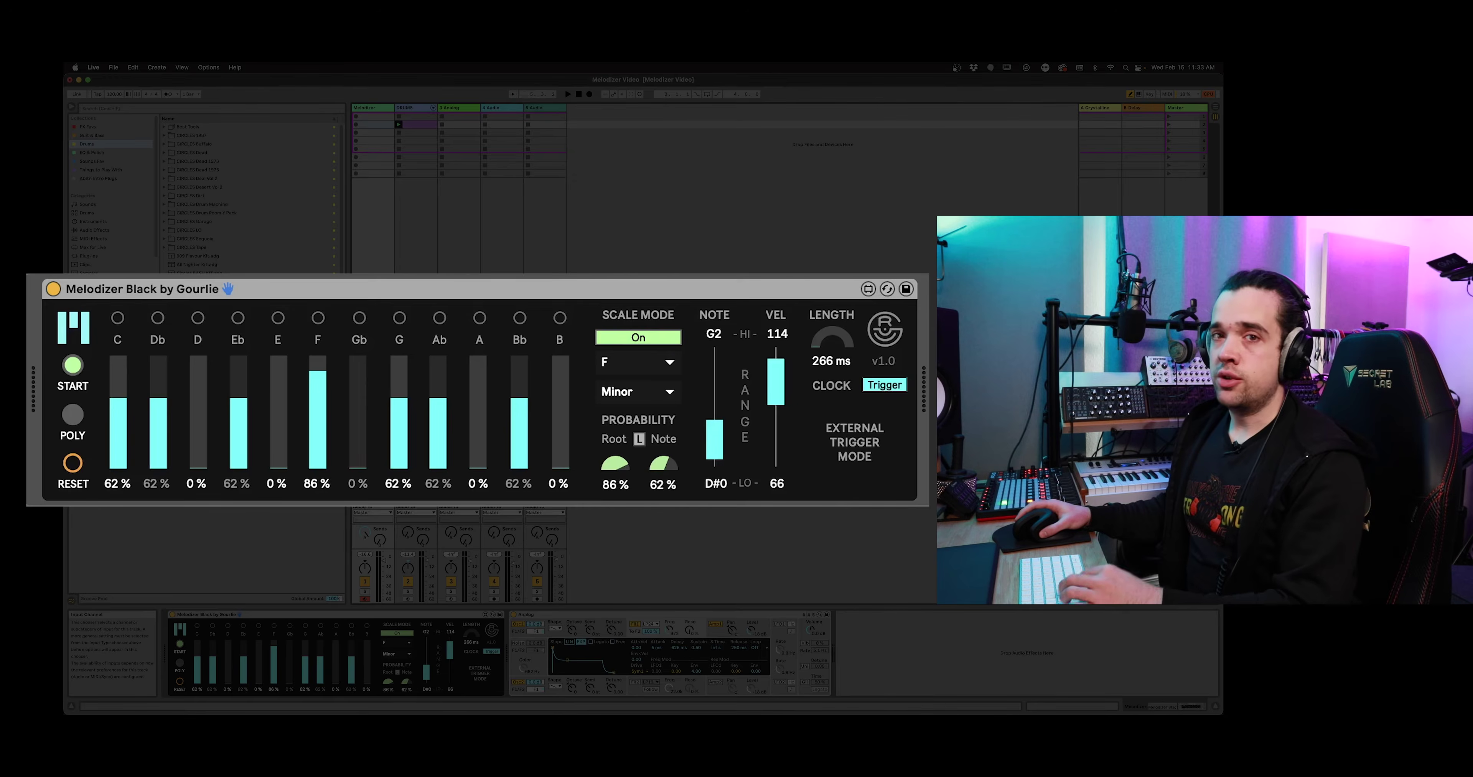
click(372, 489)
scroll(448, 359, down, 15)
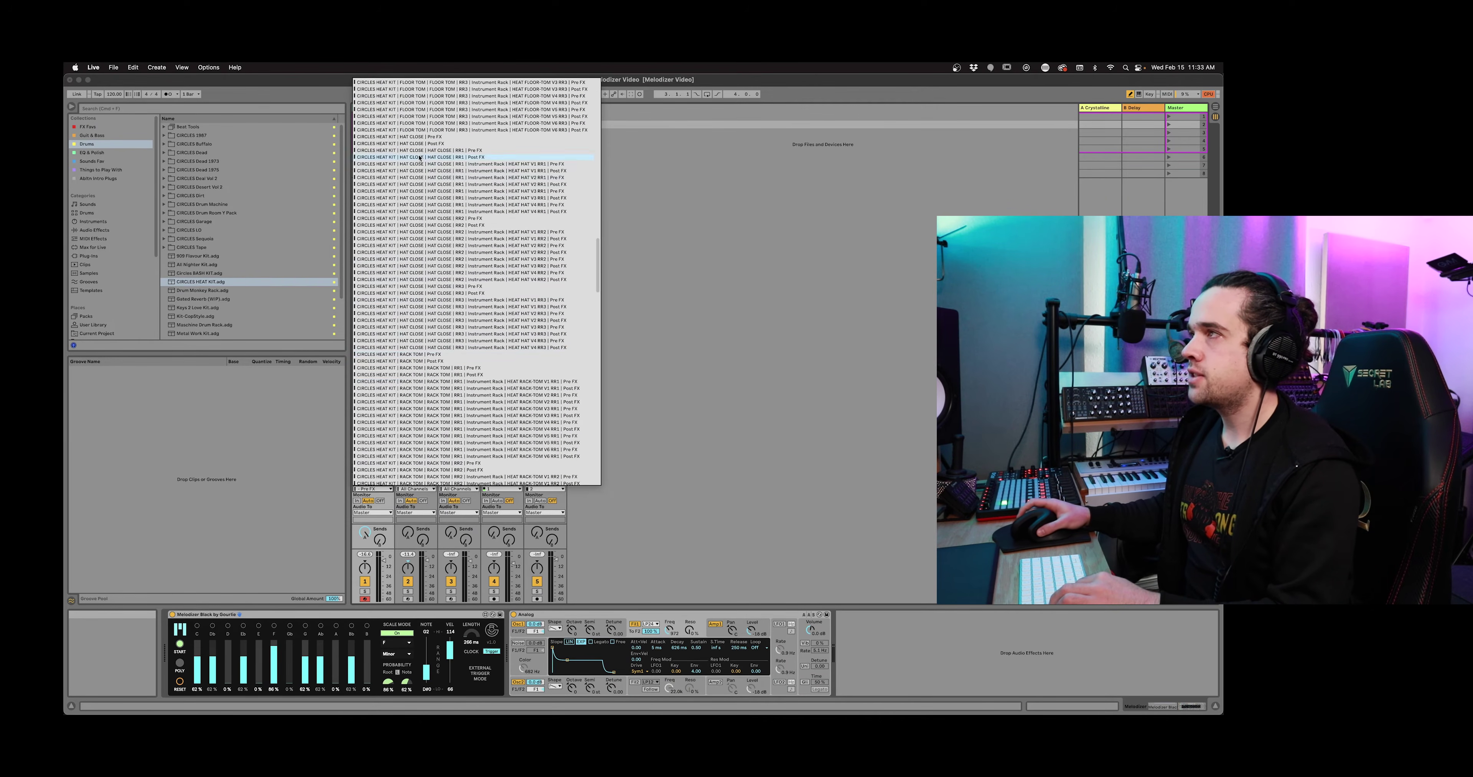
click(424, 171)
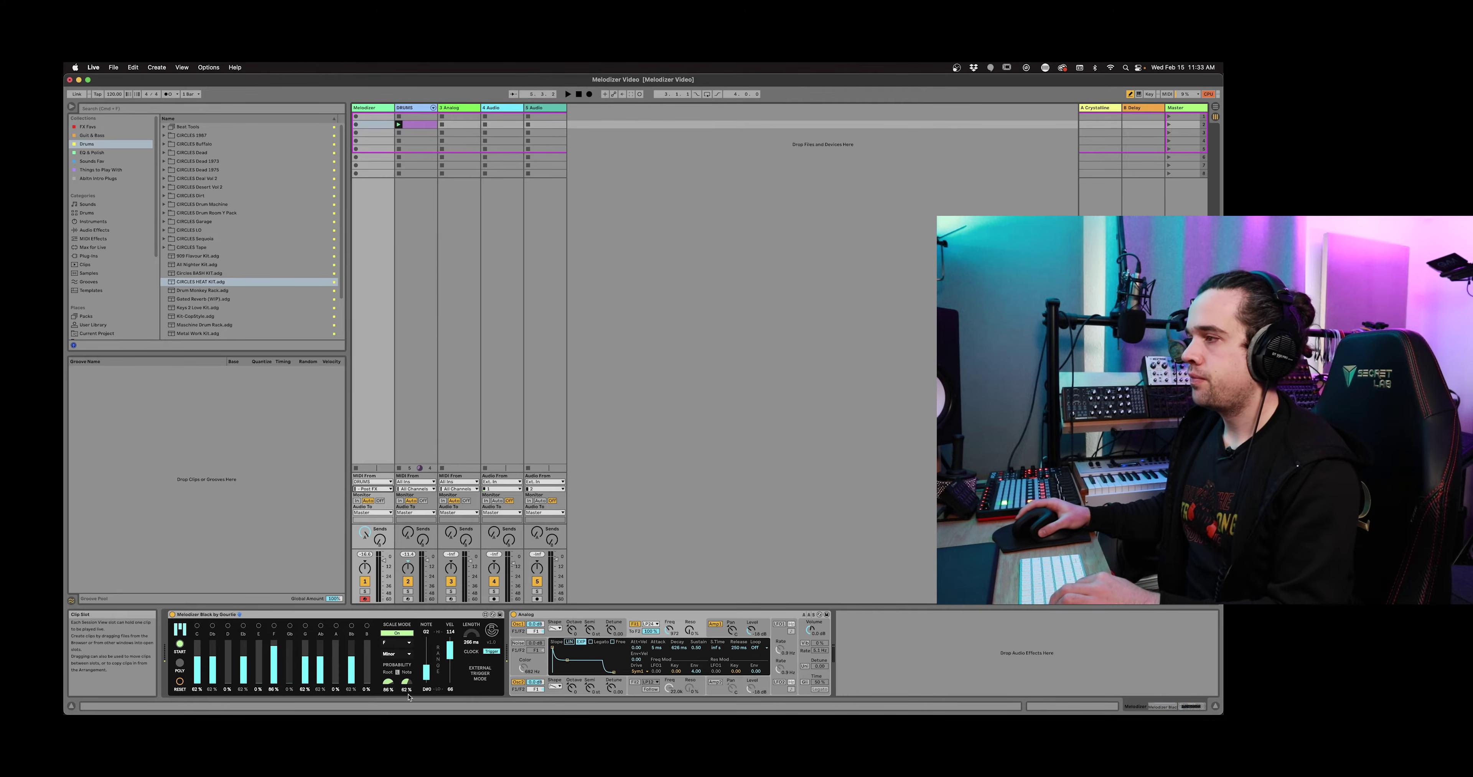
Raise the note range to C#2–E6 and link the root and note probabilities at 100 % during playback.
drag(717, 370, 716, 435)
key(space)
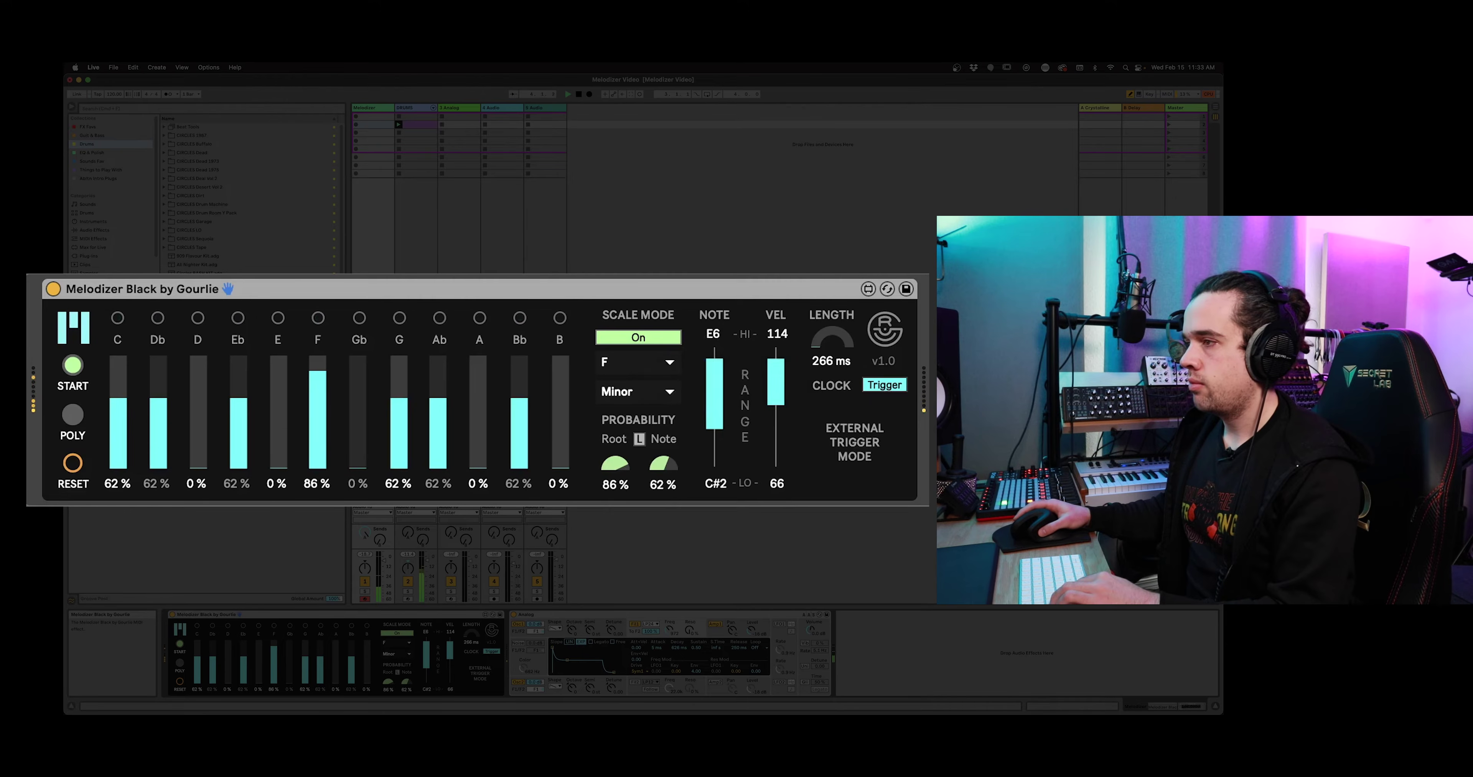
drag(629, 474, 629, 452)
click(639, 439)
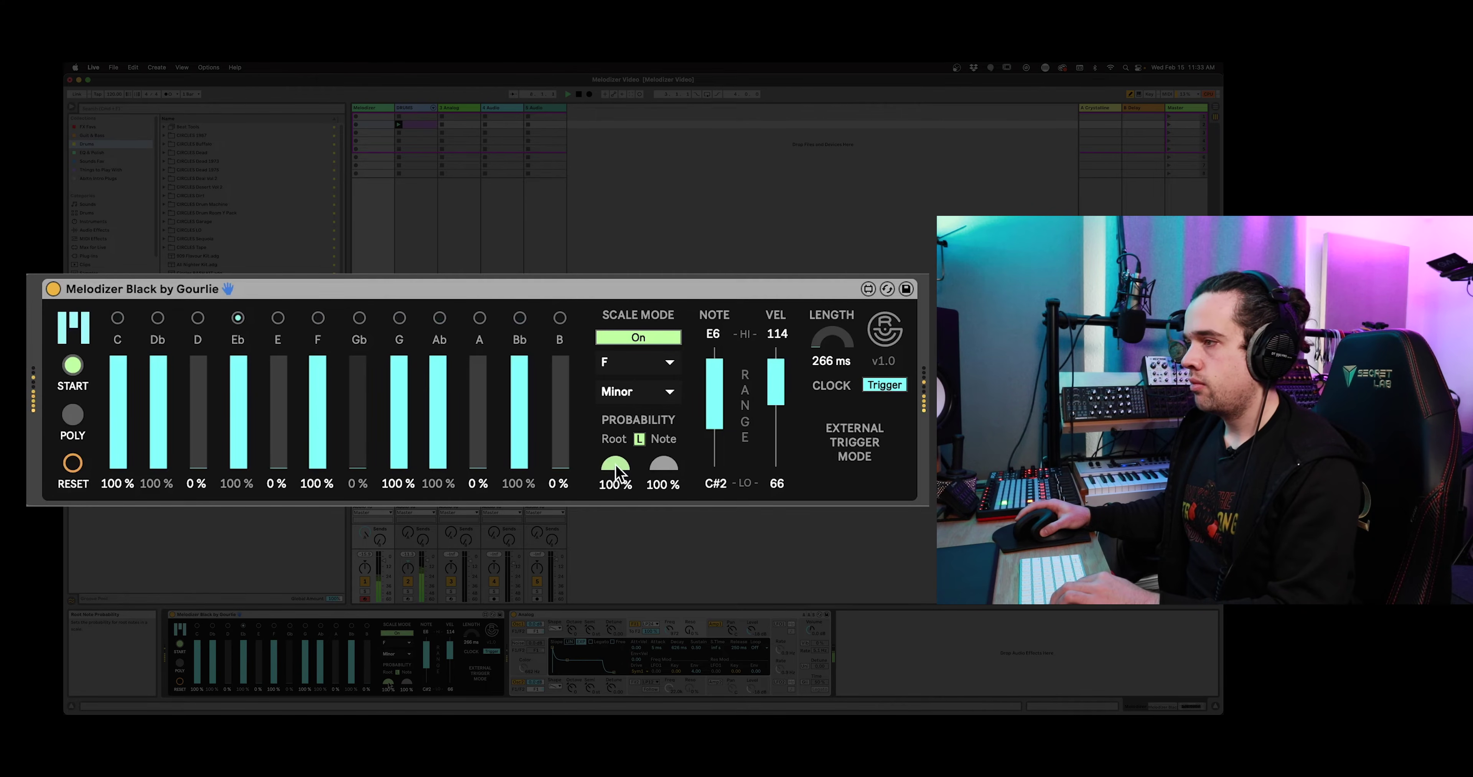
key(space)
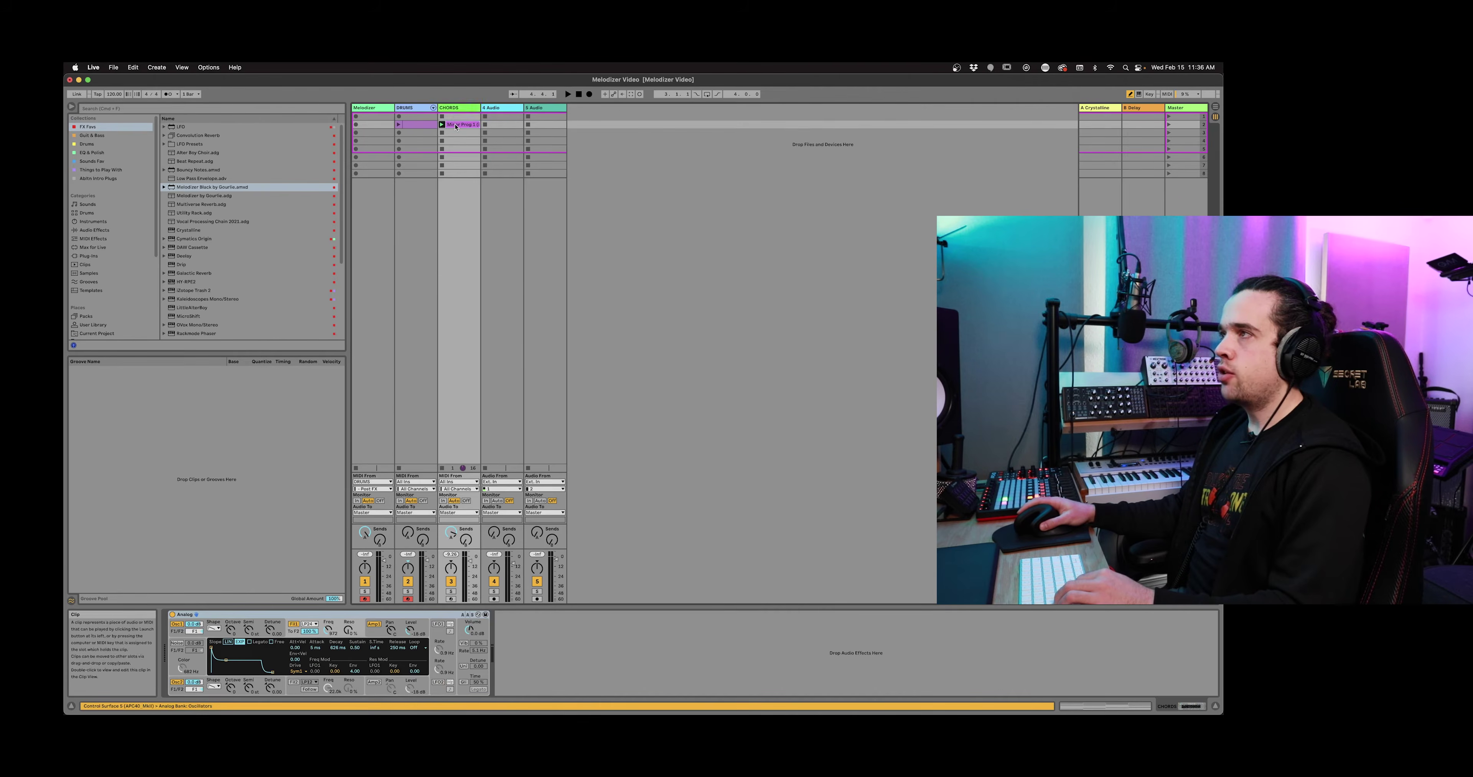
Open the chord progression clip on the CHORDS track and play it back.
click(455, 125)
key(space)
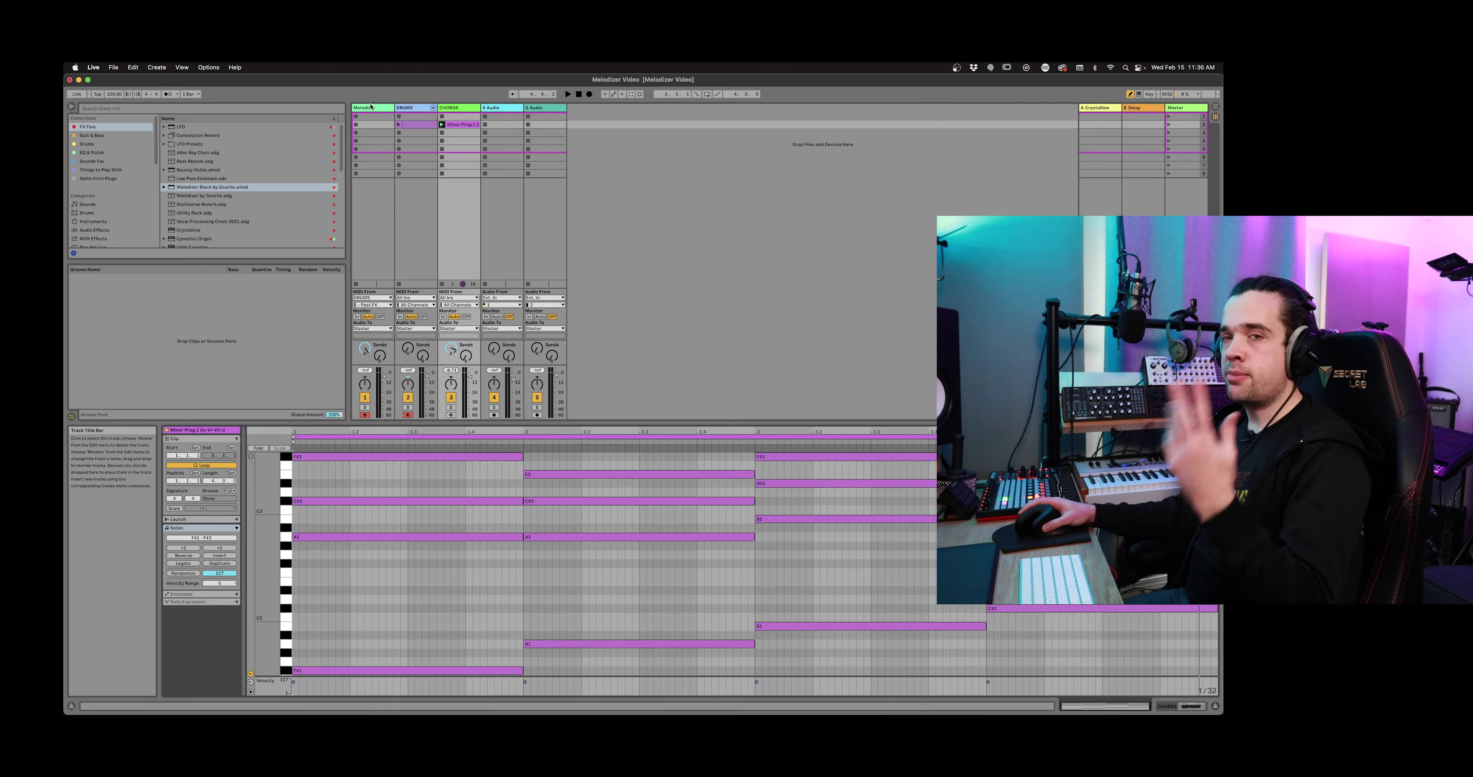
Set the Melodizer track's MIDI input to the CHORDS track and the scale root to Db.
click(371, 107)
click(372, 482)
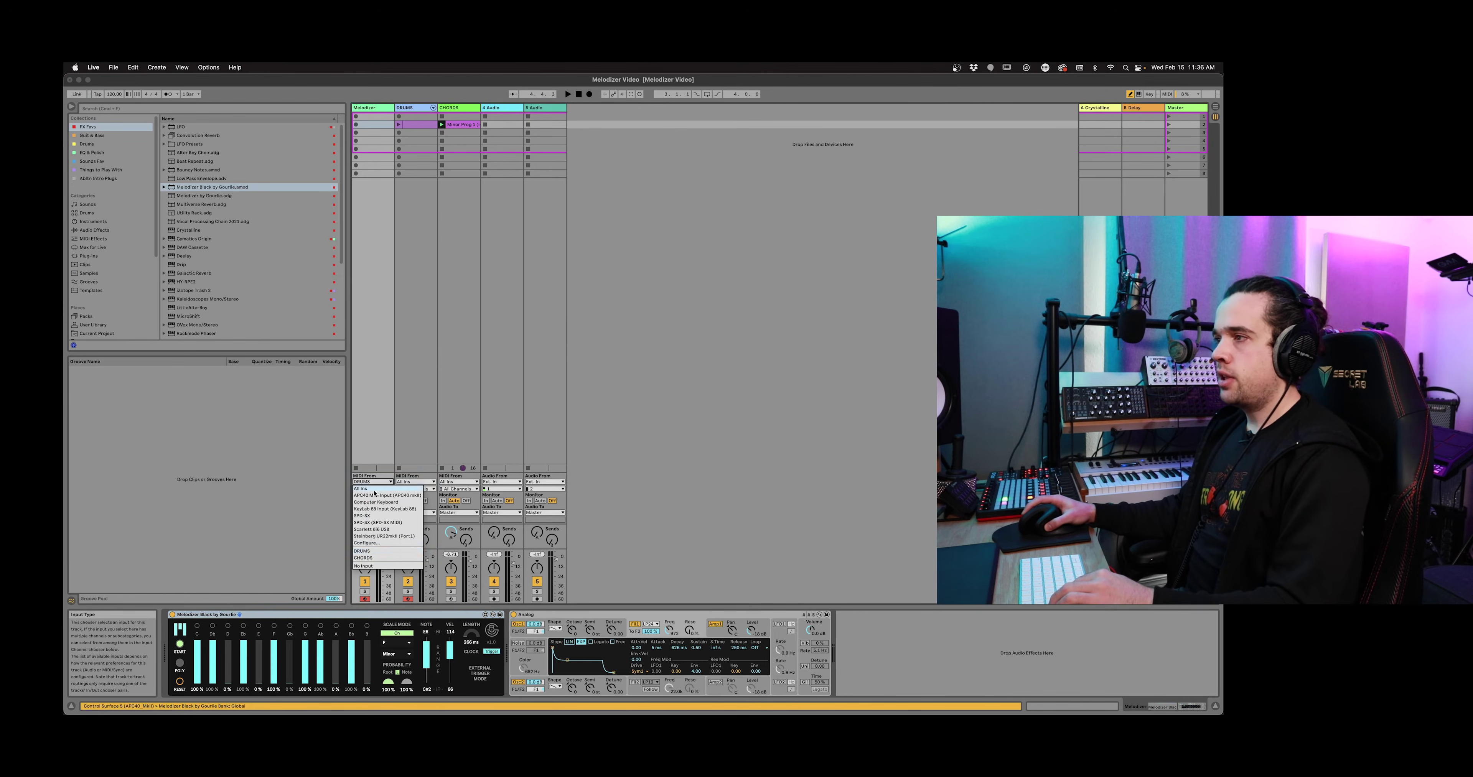
click(380, 557)
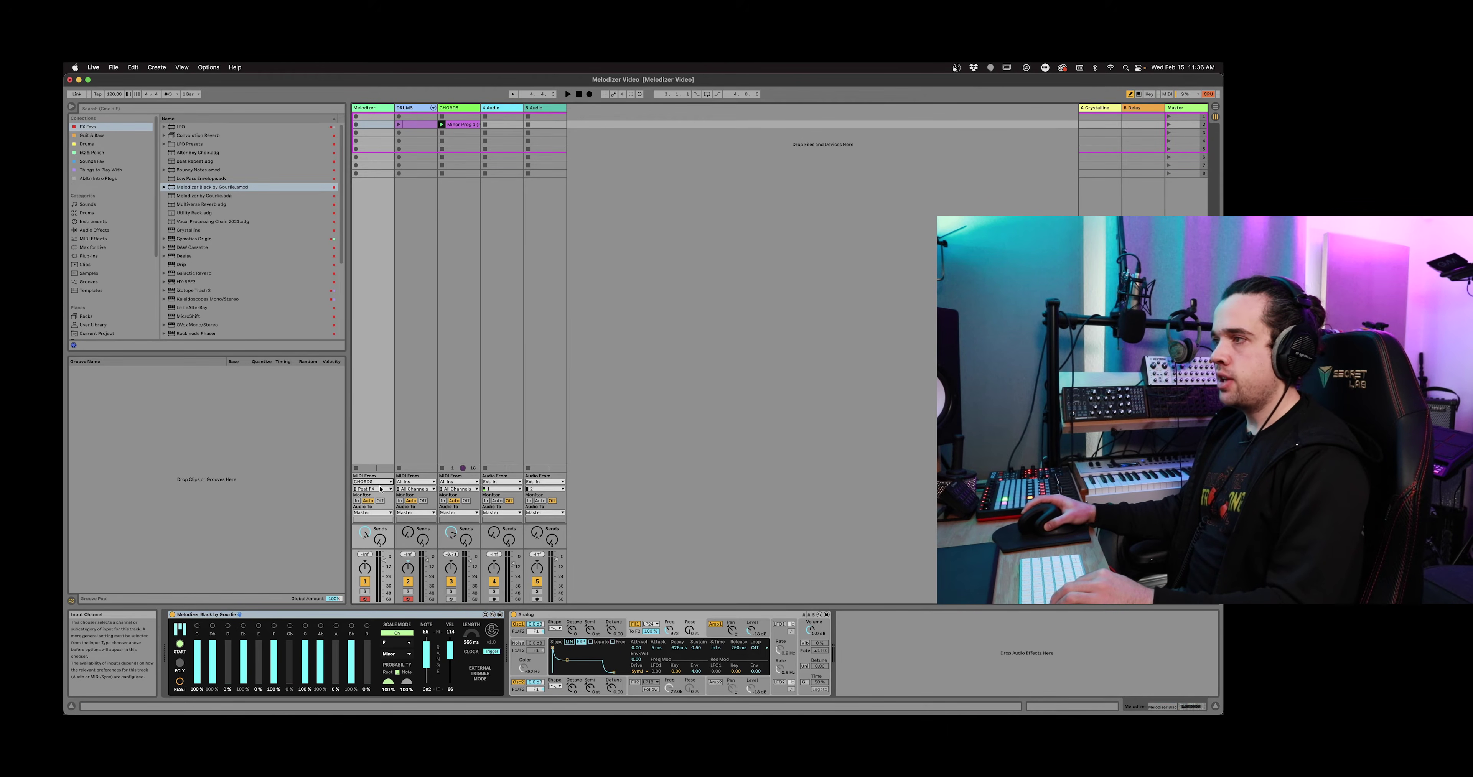
click(395, 642)
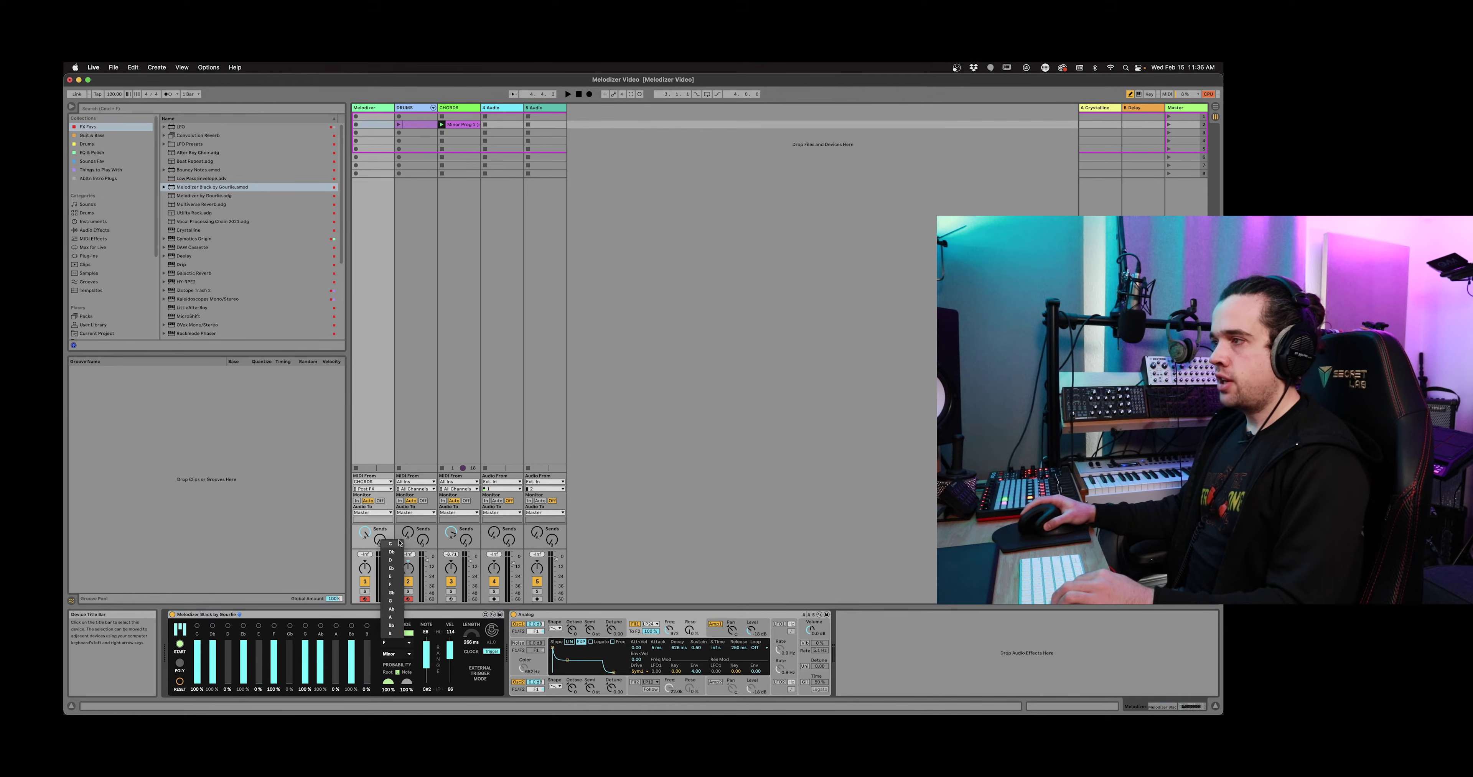
click(393, 554)
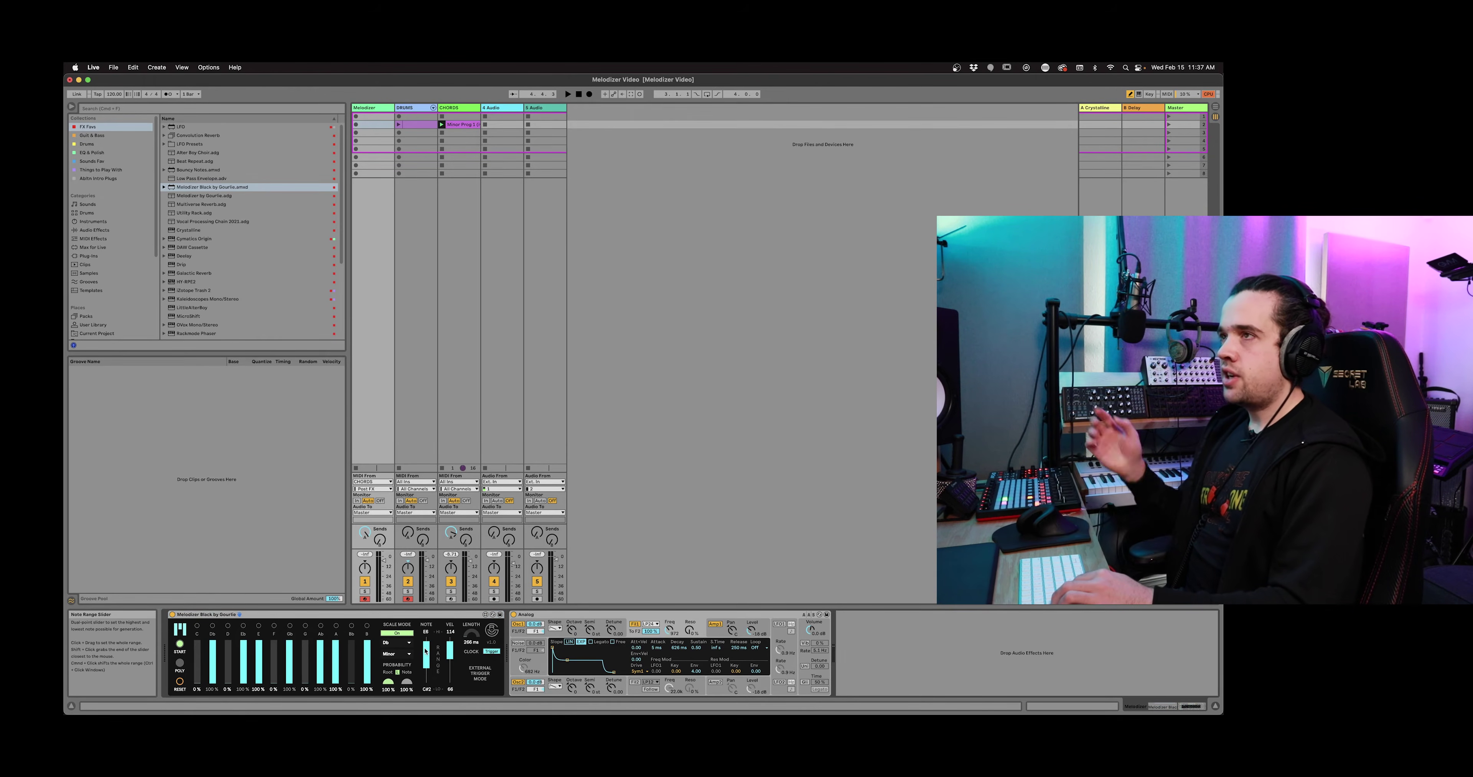
Search the browser for "arpe" and add an Arpeggiator between Melodizer Black and Analog.
key(super+f)
text(arp)
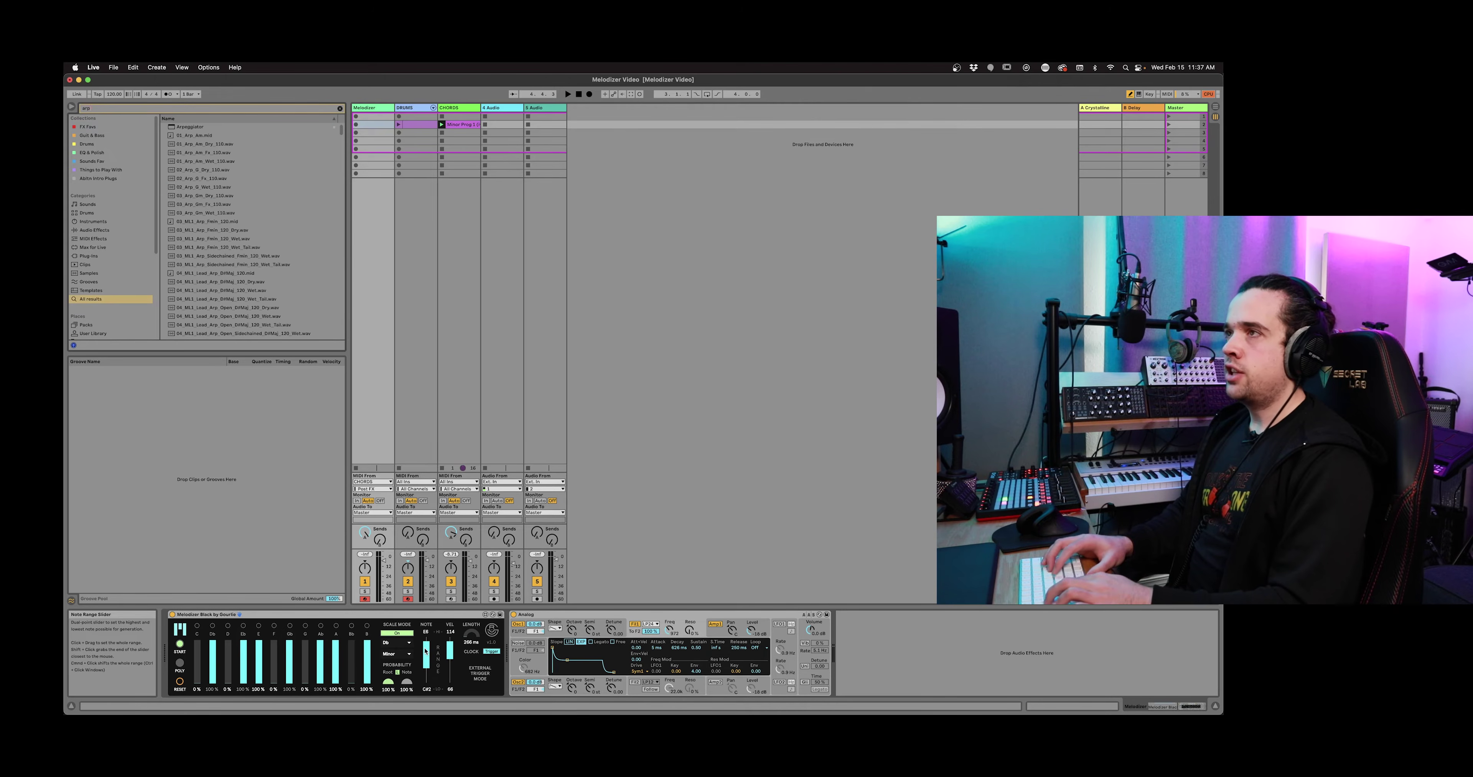
text(e)
key(Down)
key(Return)
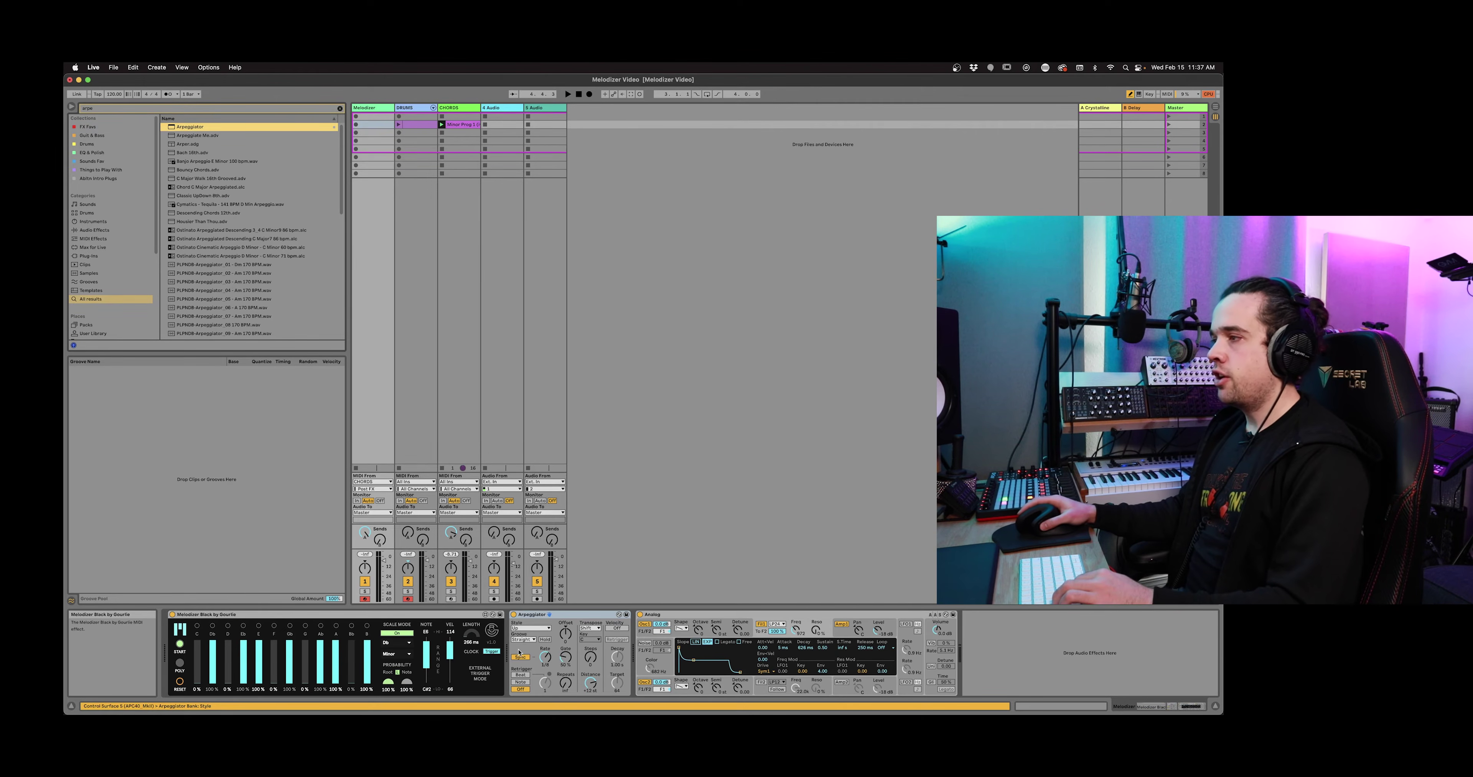
click(546, 639)
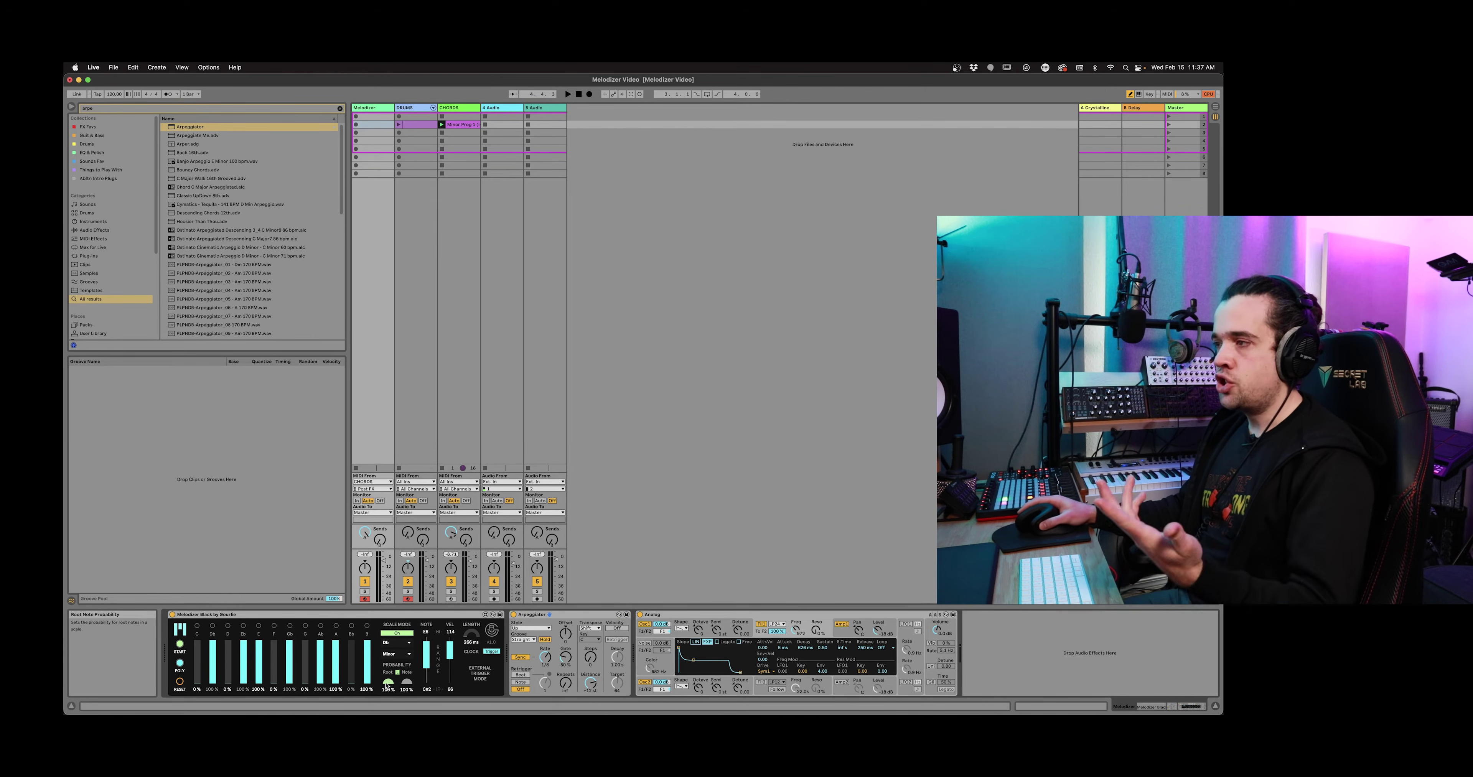
Lower the linked root and note probabilities to 73 % for playback, and delete the Arpeggiator.
drag(388, 682, 388, 691)
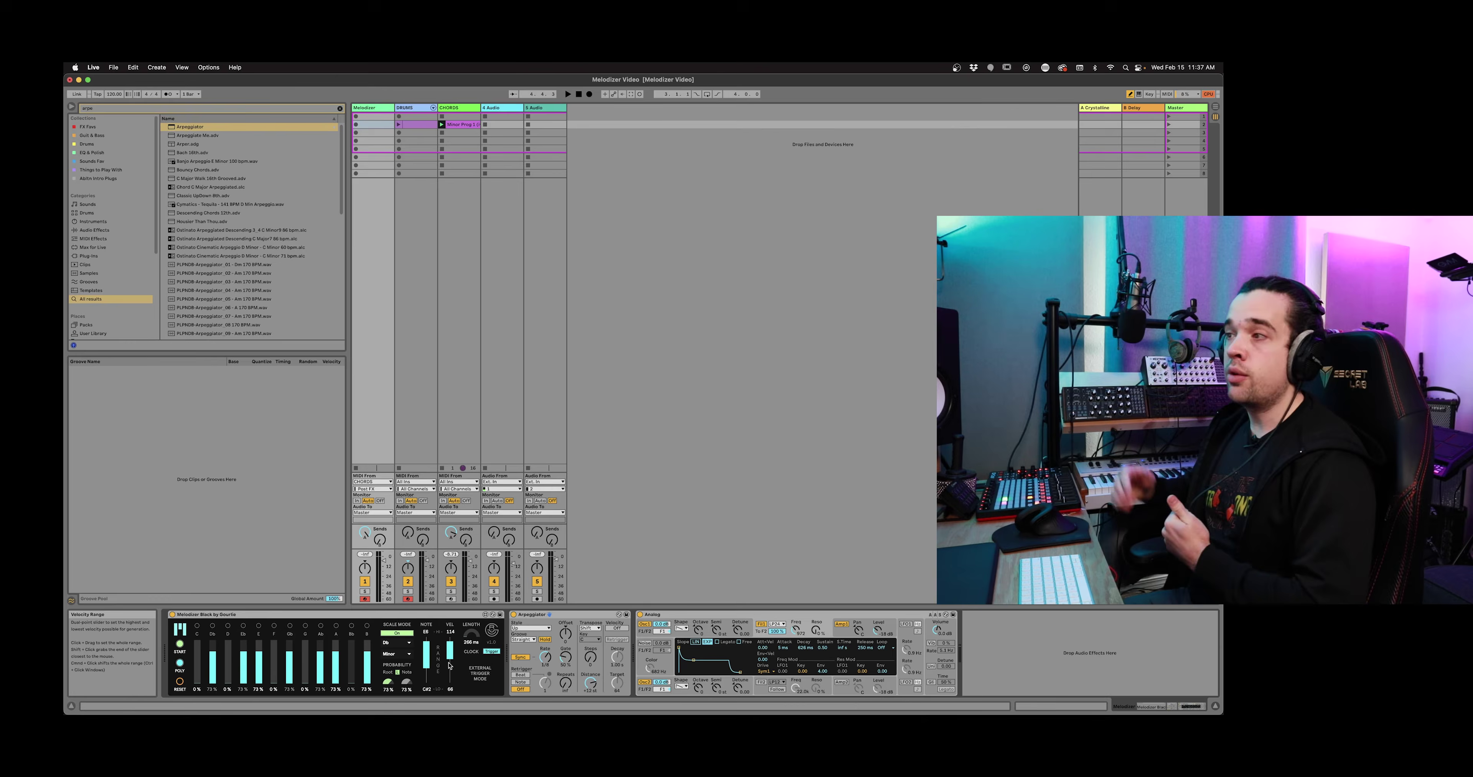
key(space)
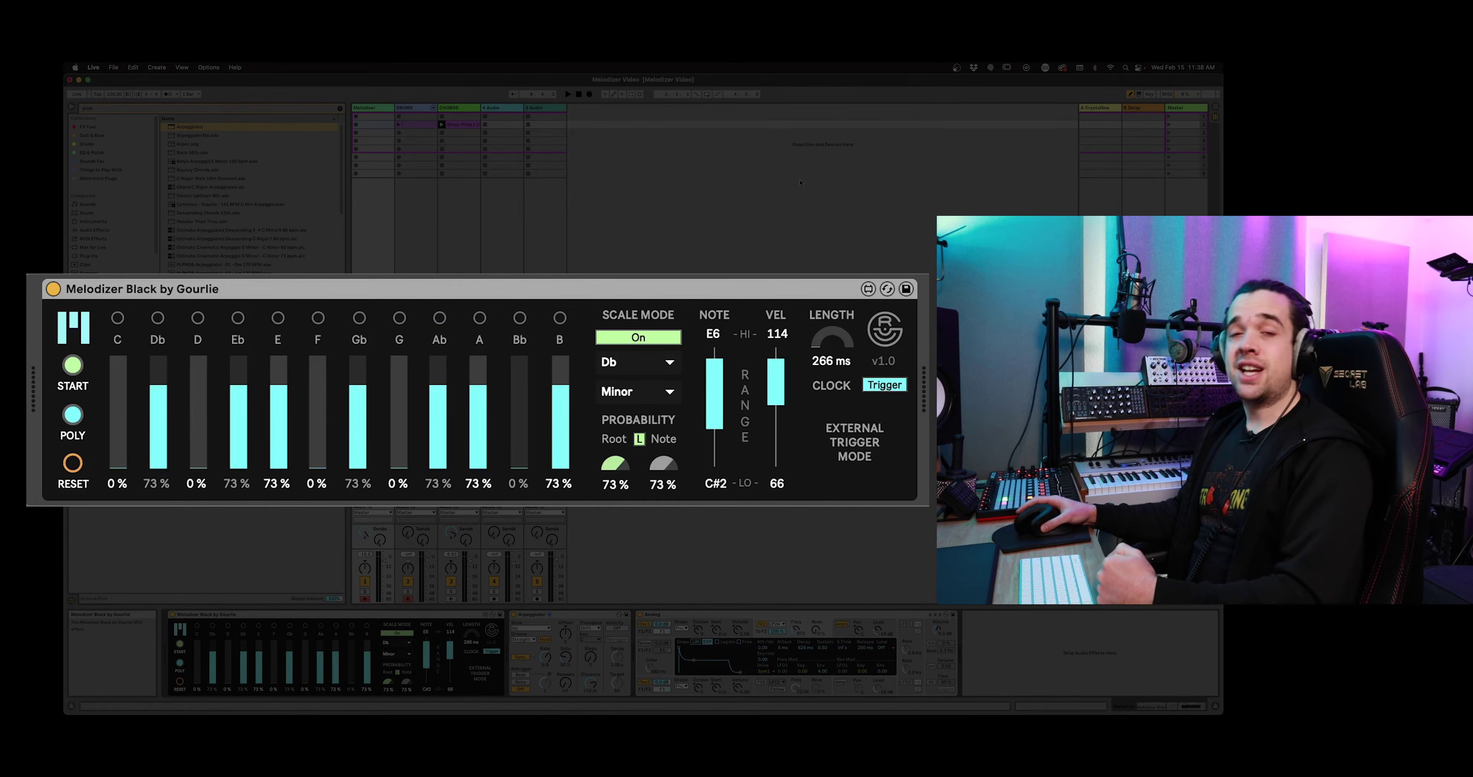
click(579, 616)
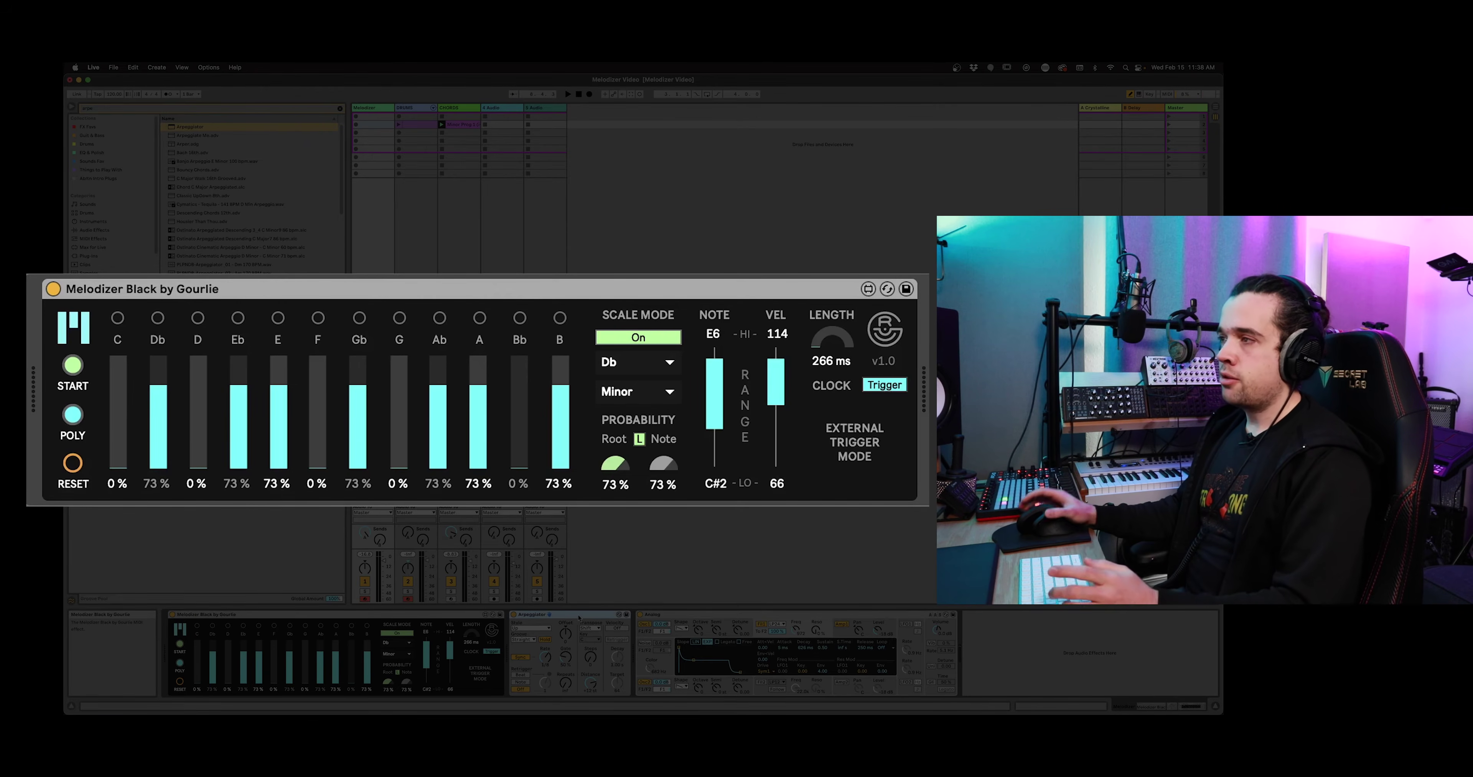
key(Delete)
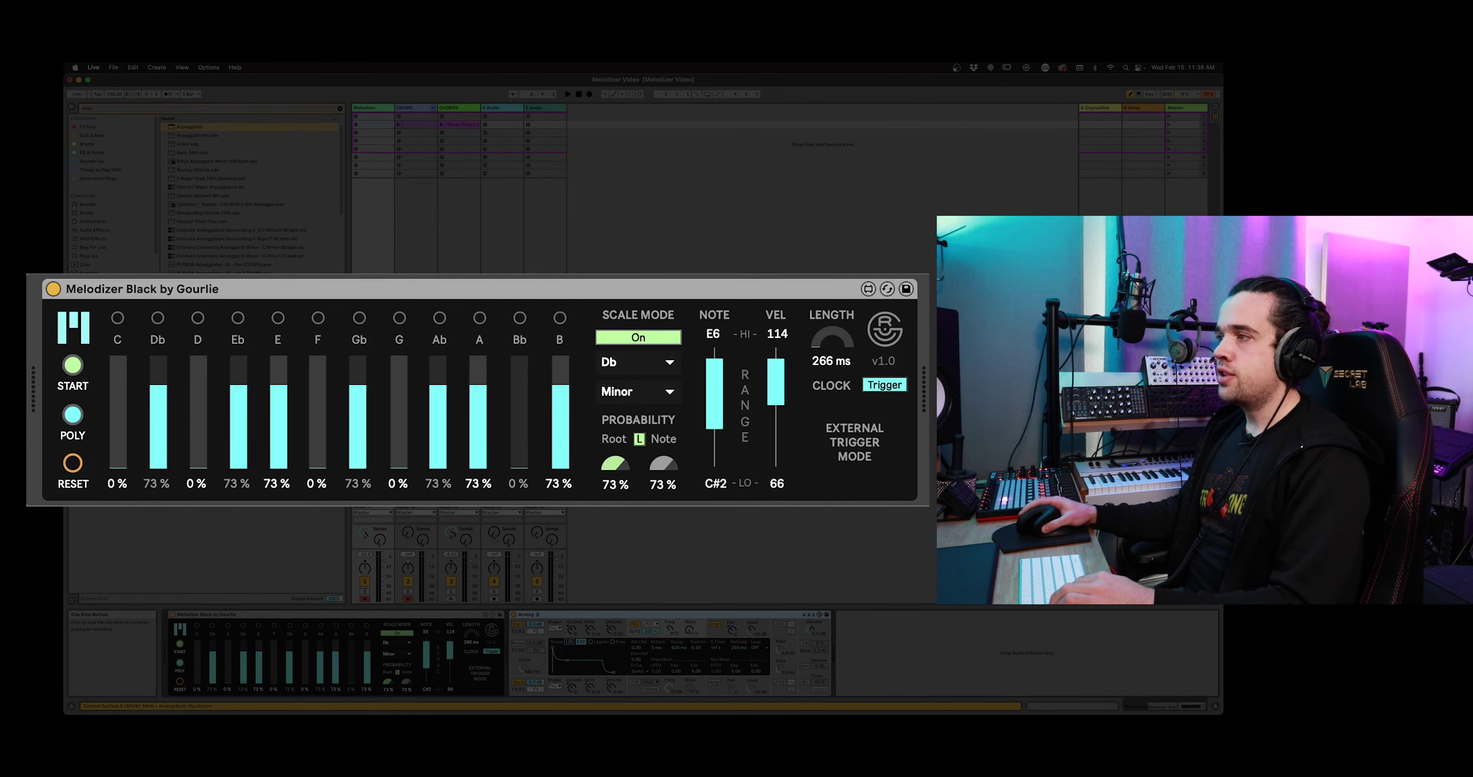
Try the linked root and note probabilities at 89 %, set them to 48 %, and widen the note range to C1–A5.
click(439, 294)
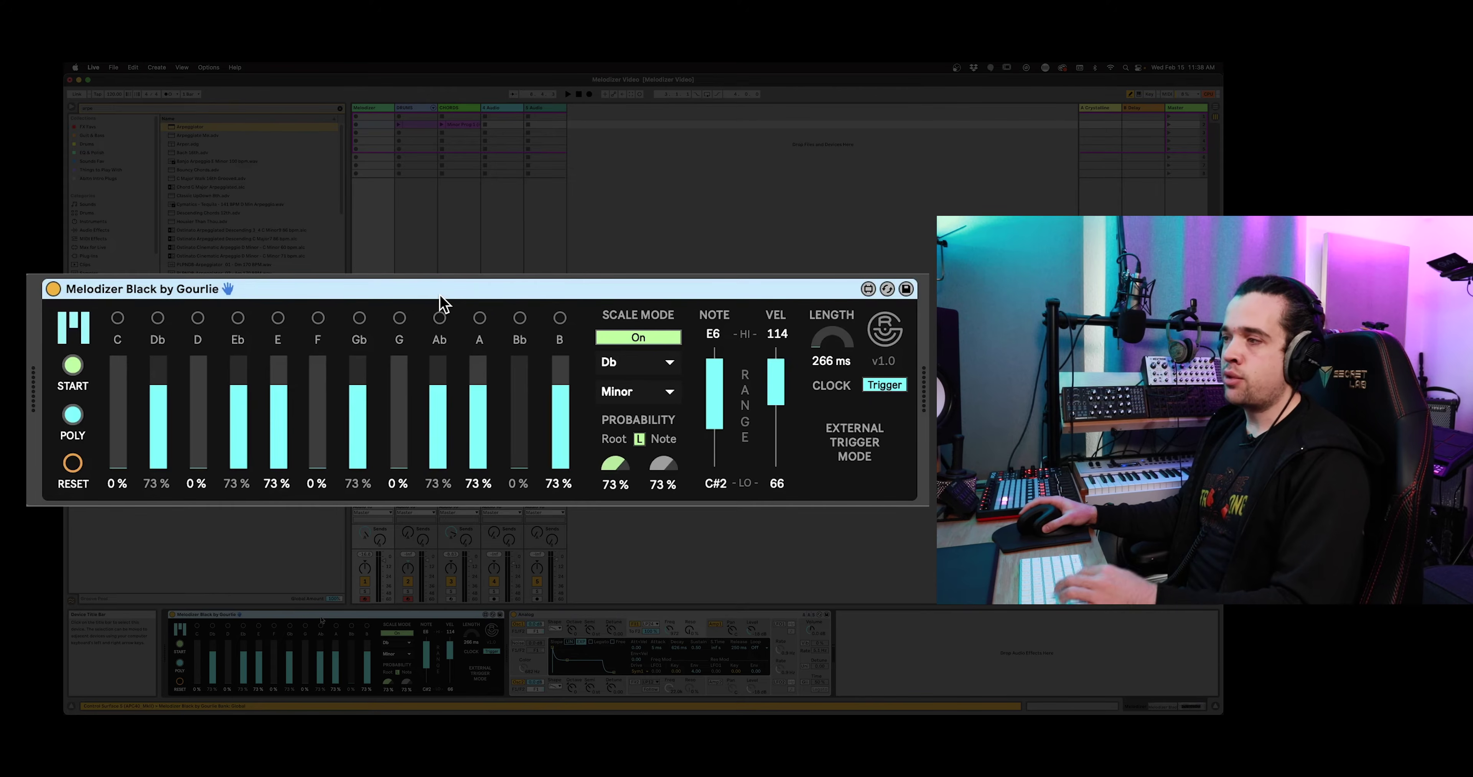
drag(611, 476, 610, 474)
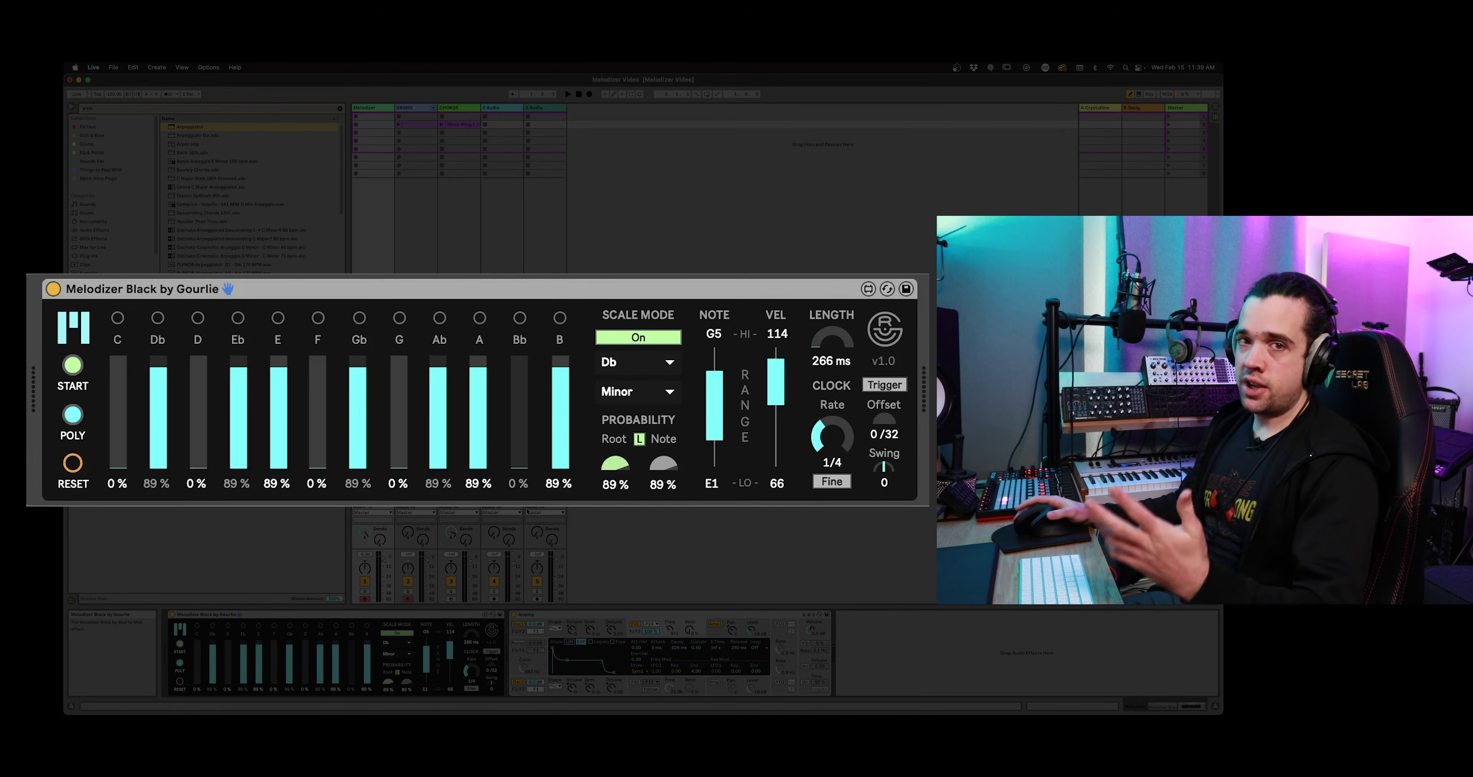
drag(614, 463, 615, 498)
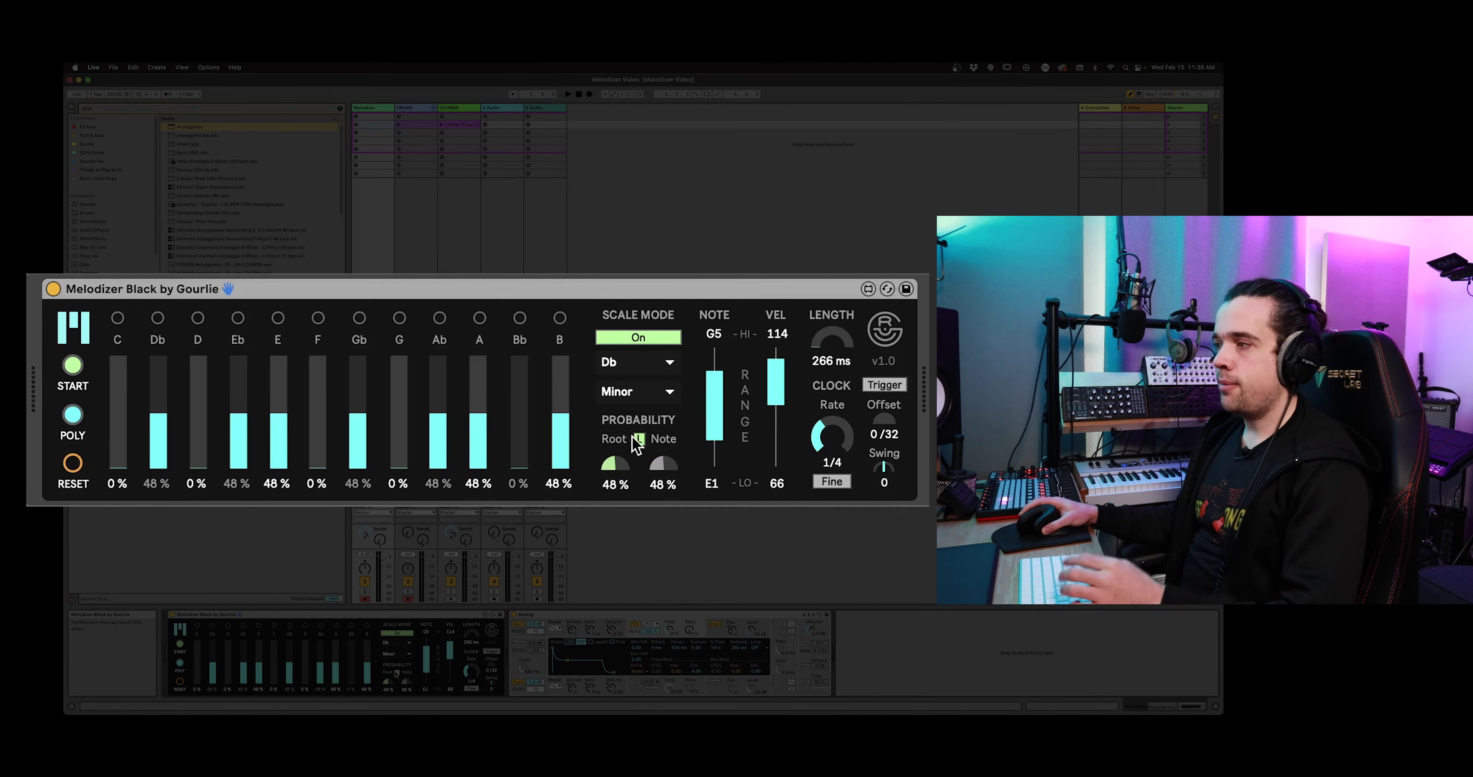
drag(714, 437, 717, 453)
drag(712, 391, 715, 374)
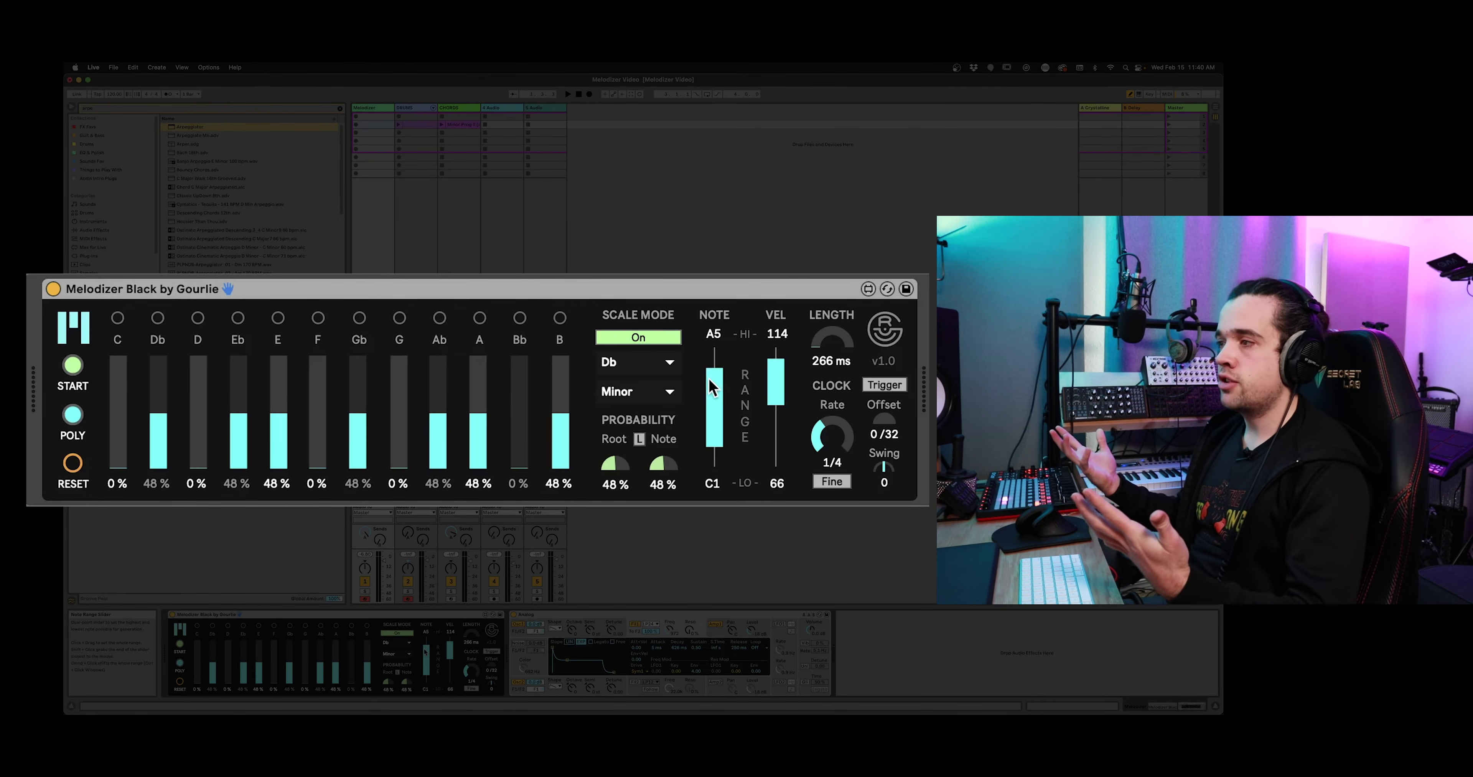
Set Melodizer Black's clock rate to 1/2 and change the number of voices in Analog's keyboard settings.
drag(832, 437, 832, 429)
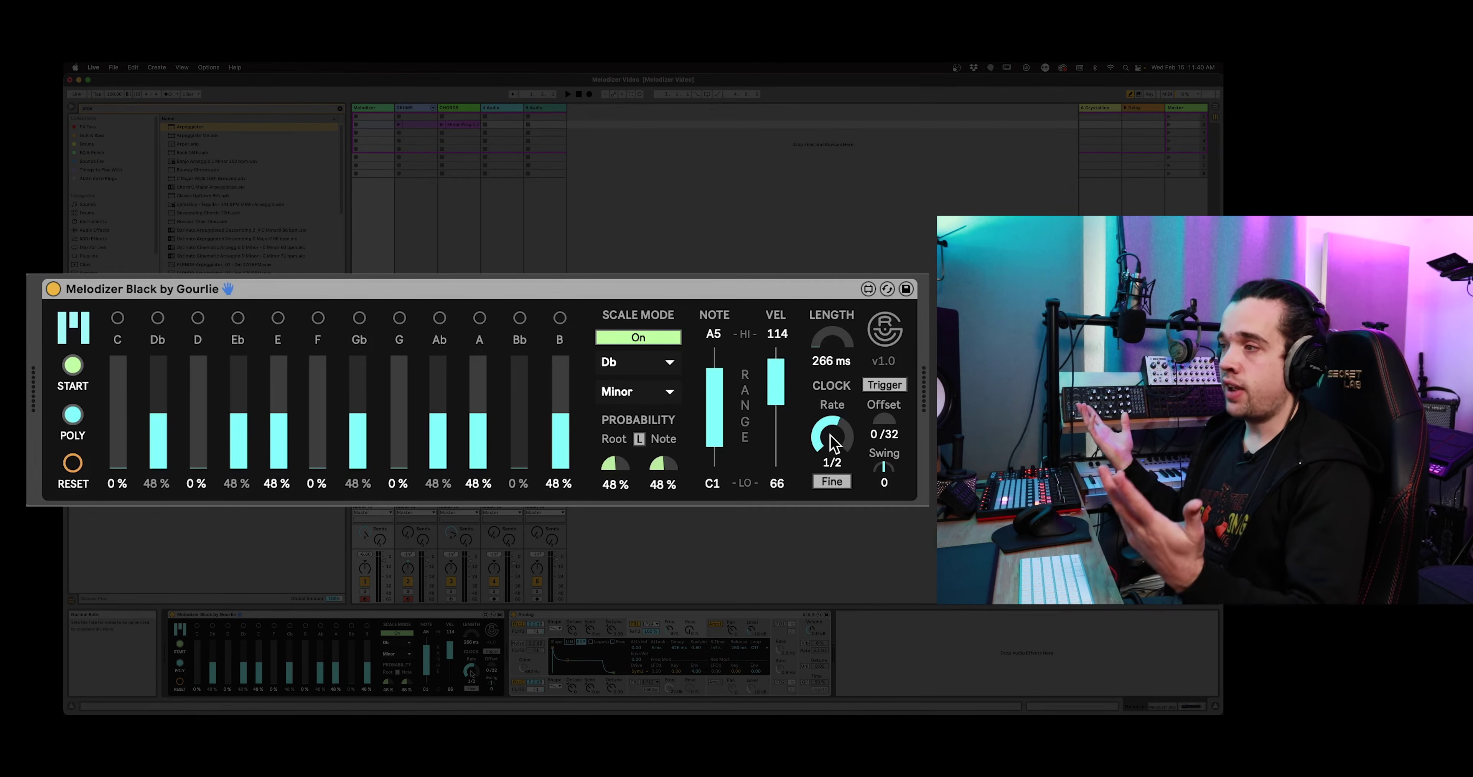
click(677, 616)
click(810, 658)
click(714, 660)
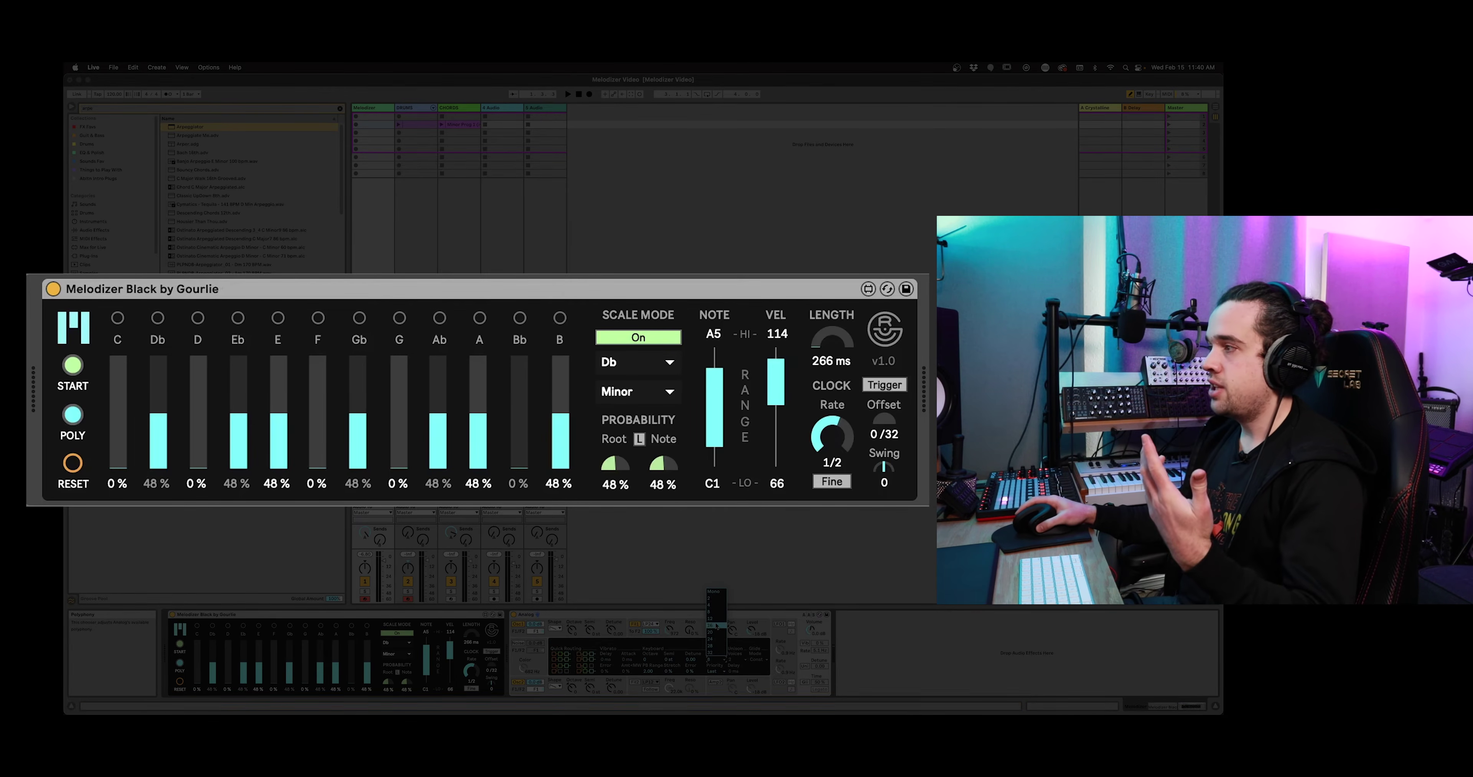
click(713, 610)
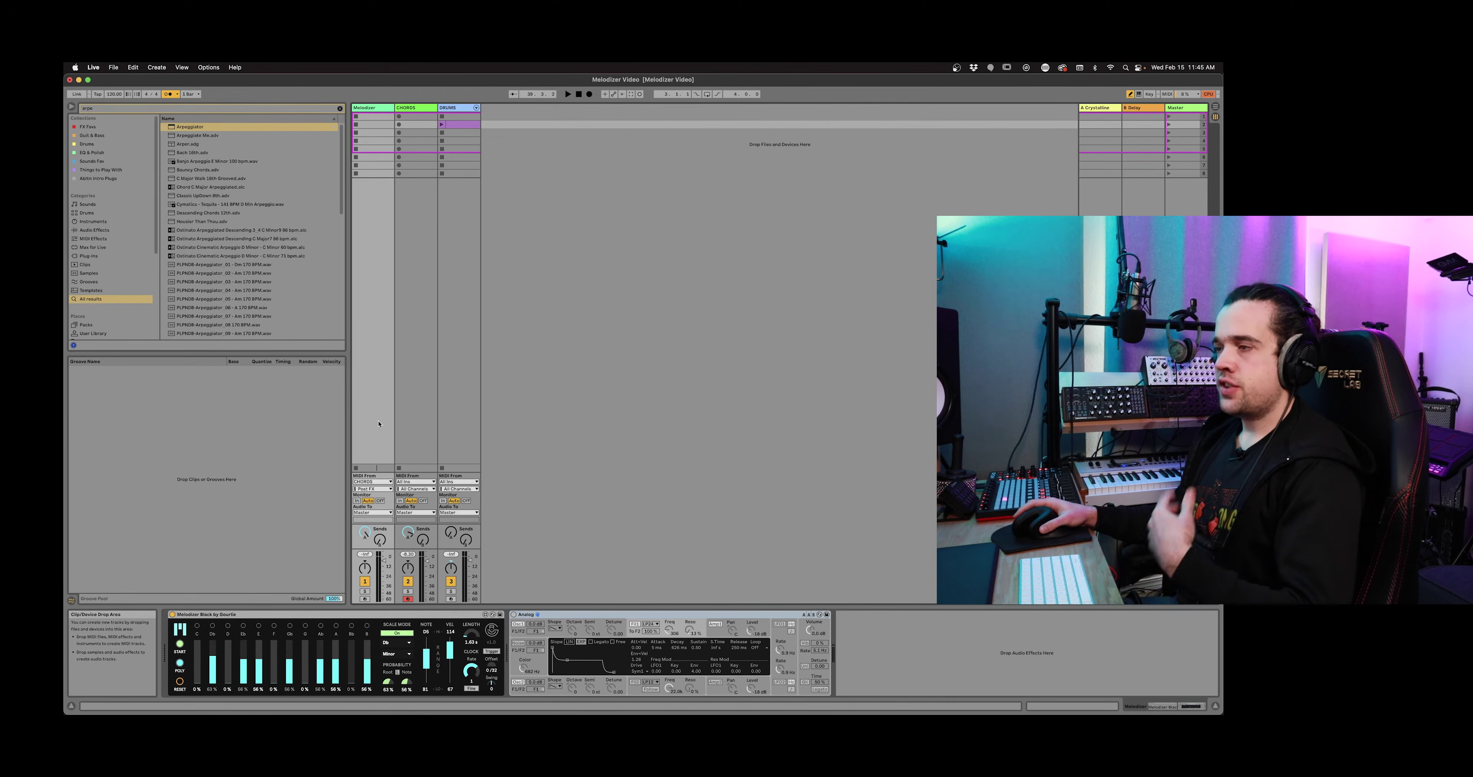
Set the CHORDS track's MIDI input to the Melodizer track and record its output into the second clip slot.
click(414, 113)
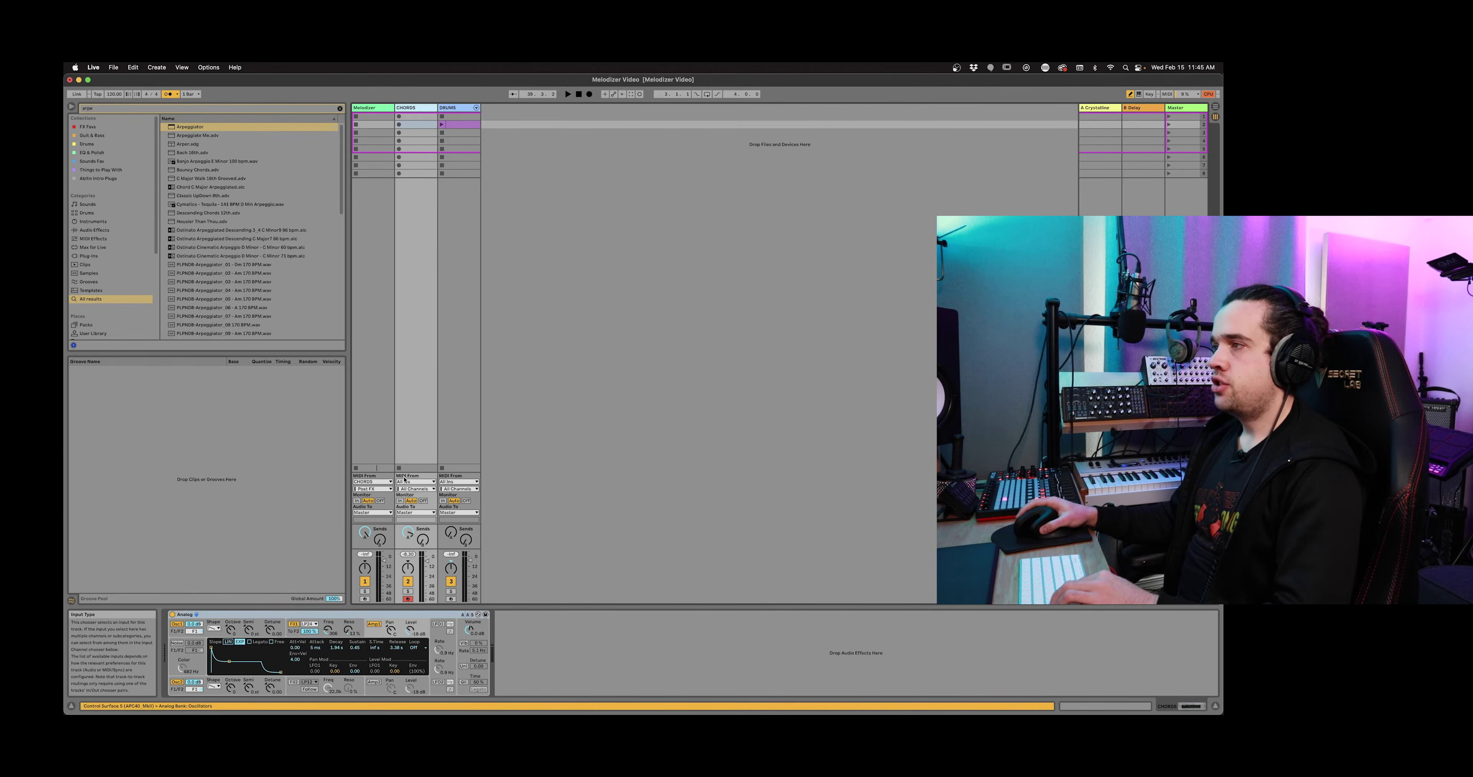
click(414, 482)
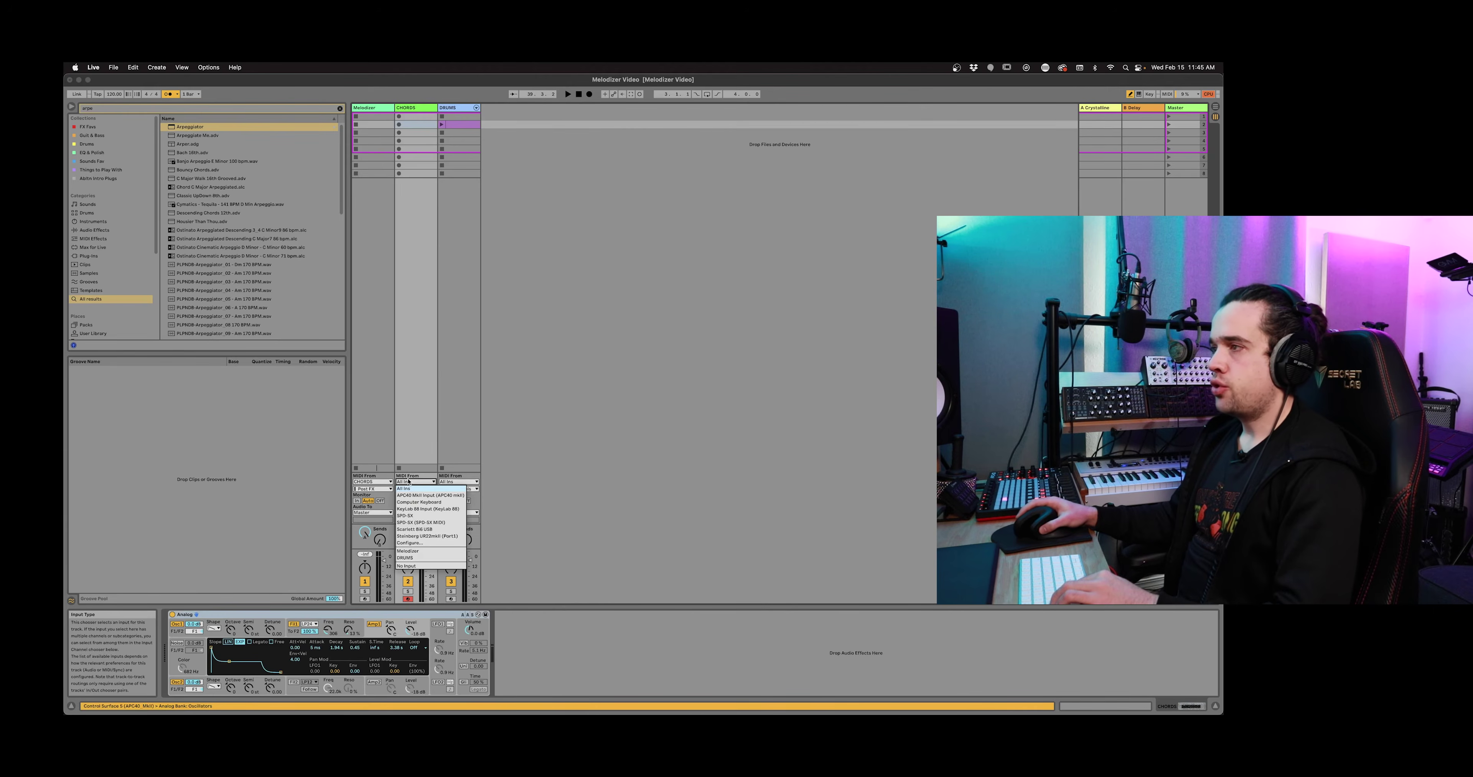
click(424, 552)
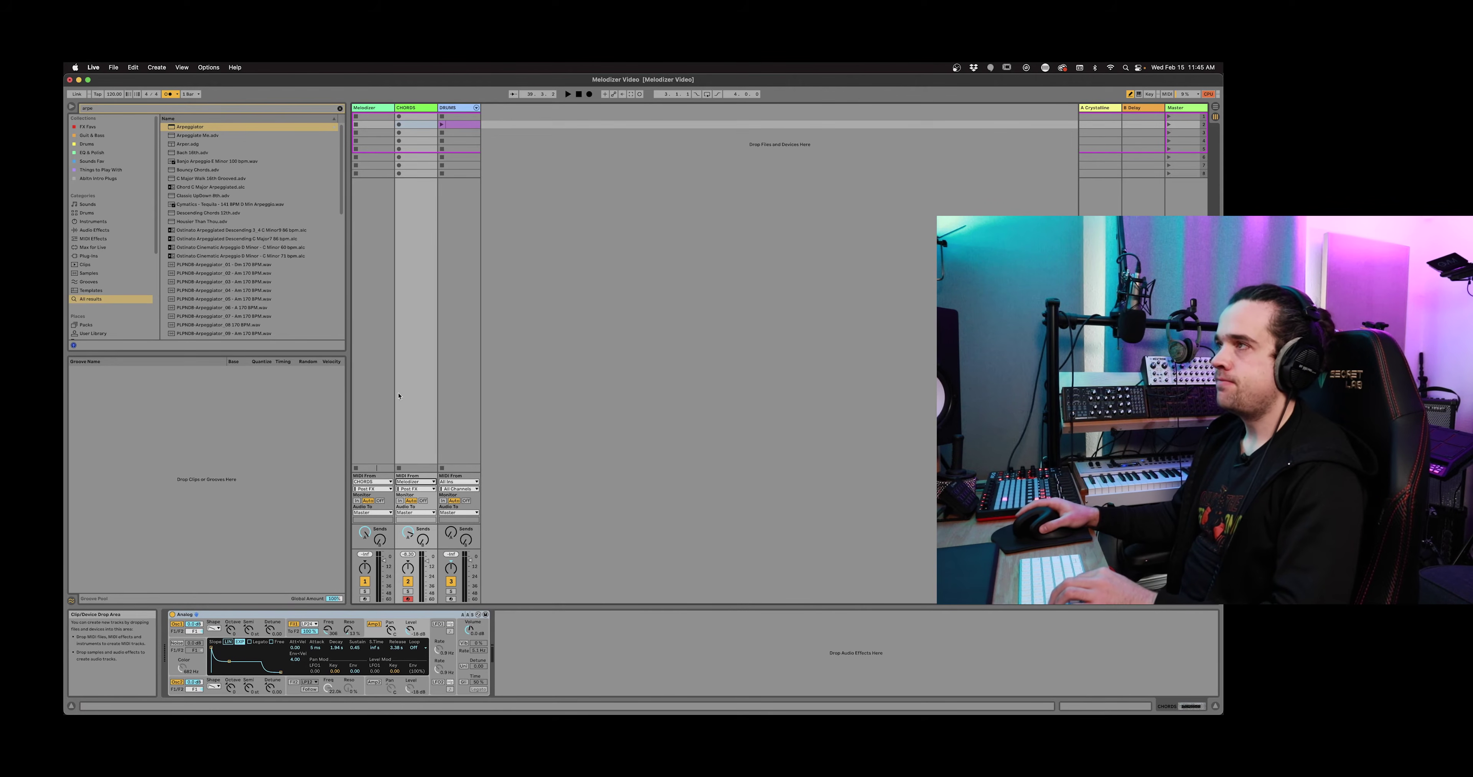
click(413, 482)
click(413, 483)
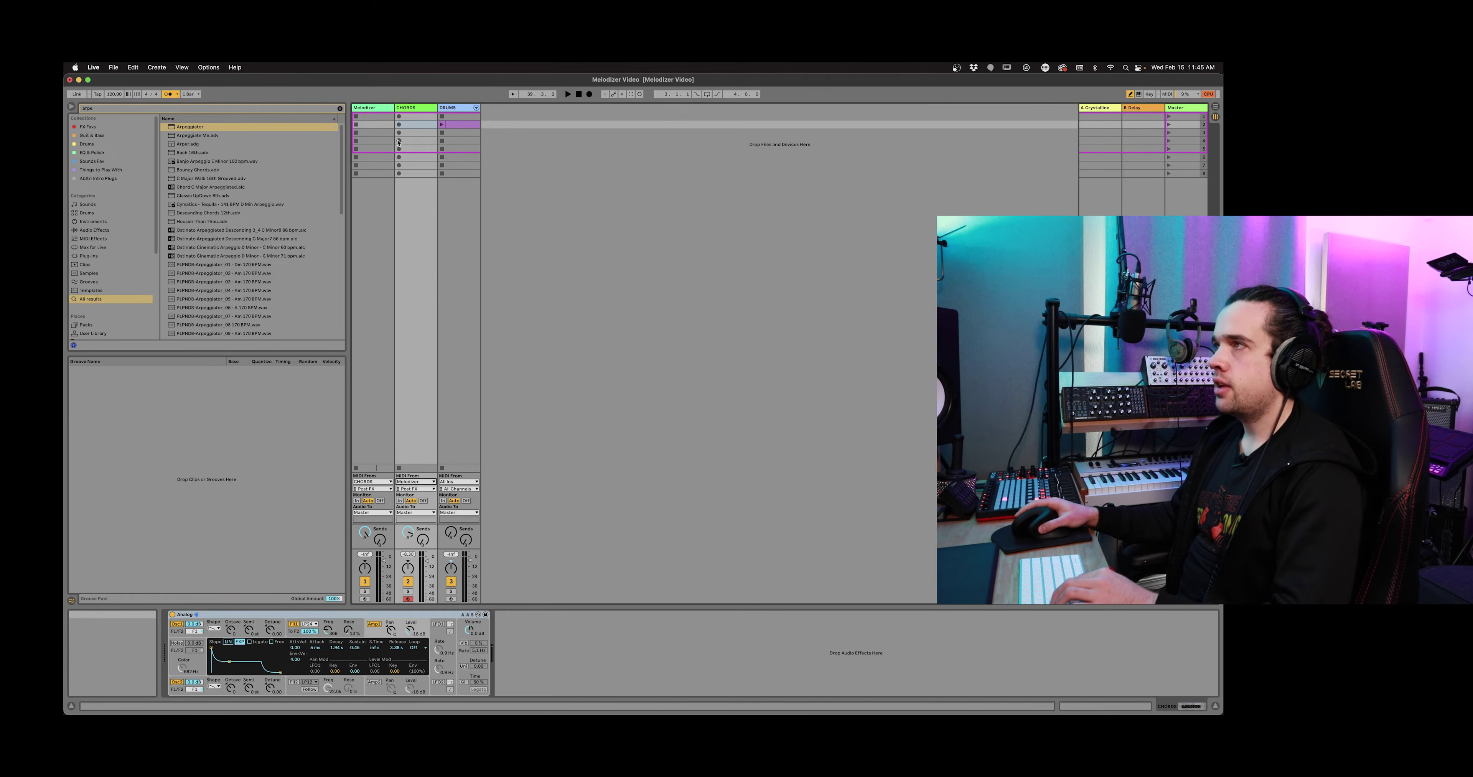
click(399, 125)
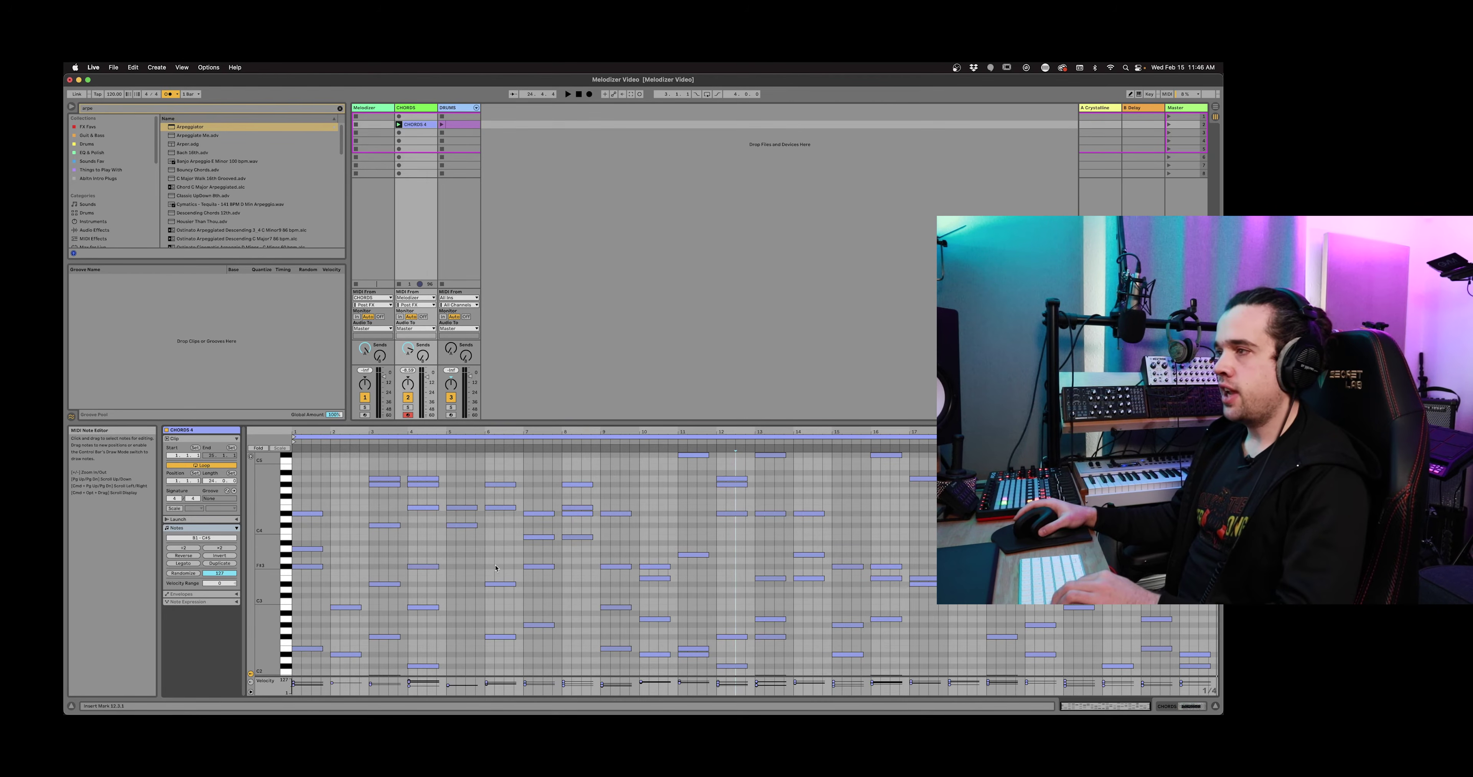
Play back the recorded chord clips on the CHORDS track and review their notes.
key(space)
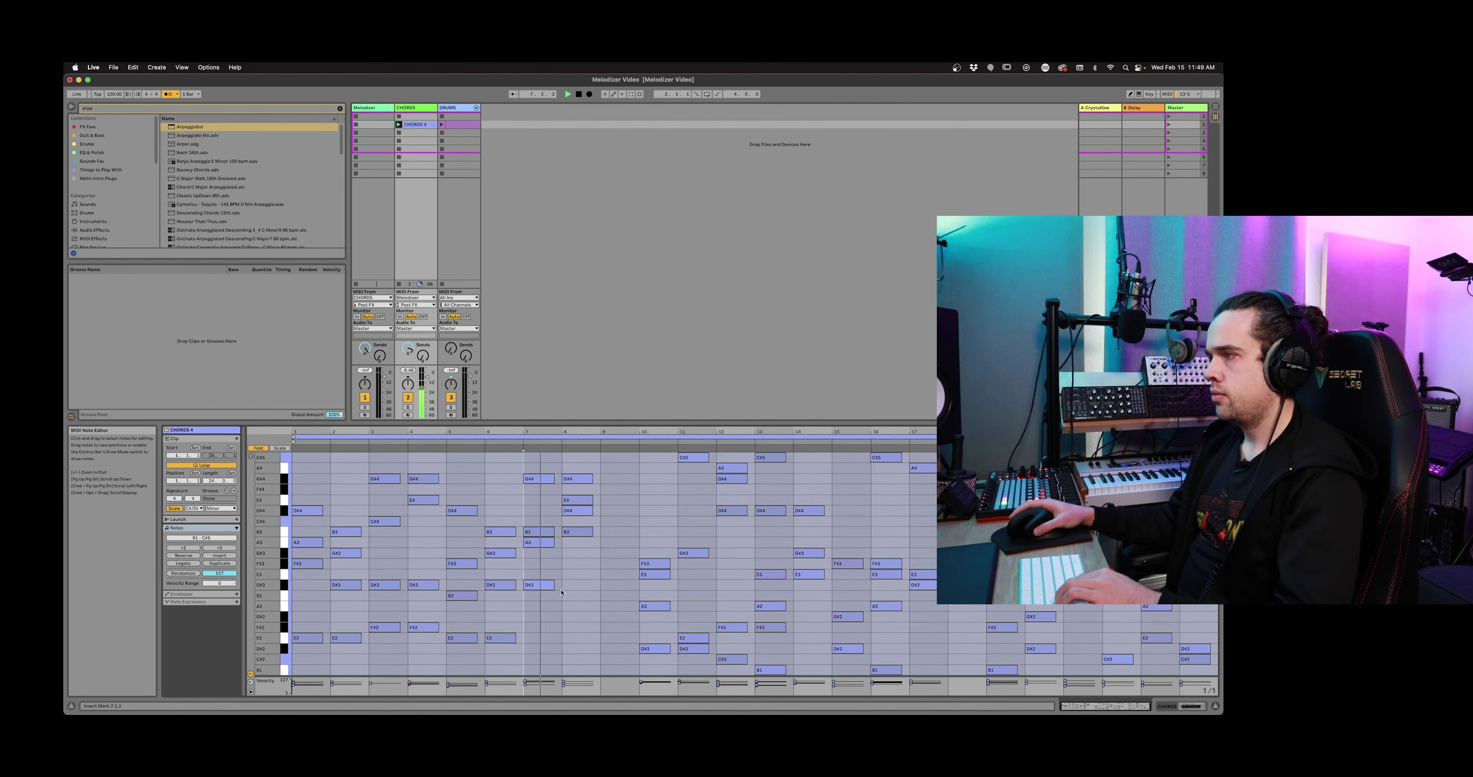
click(561, 593)
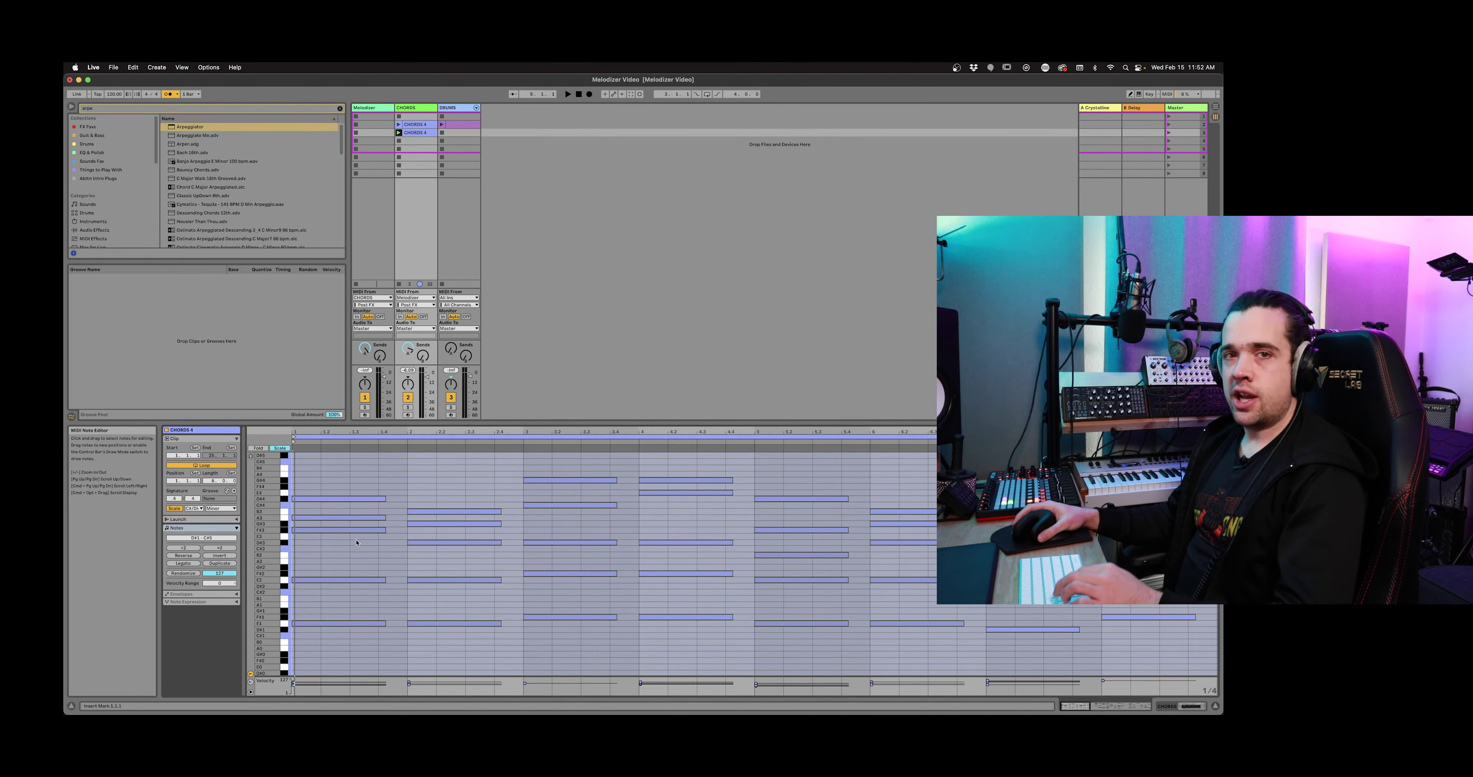
key(space)
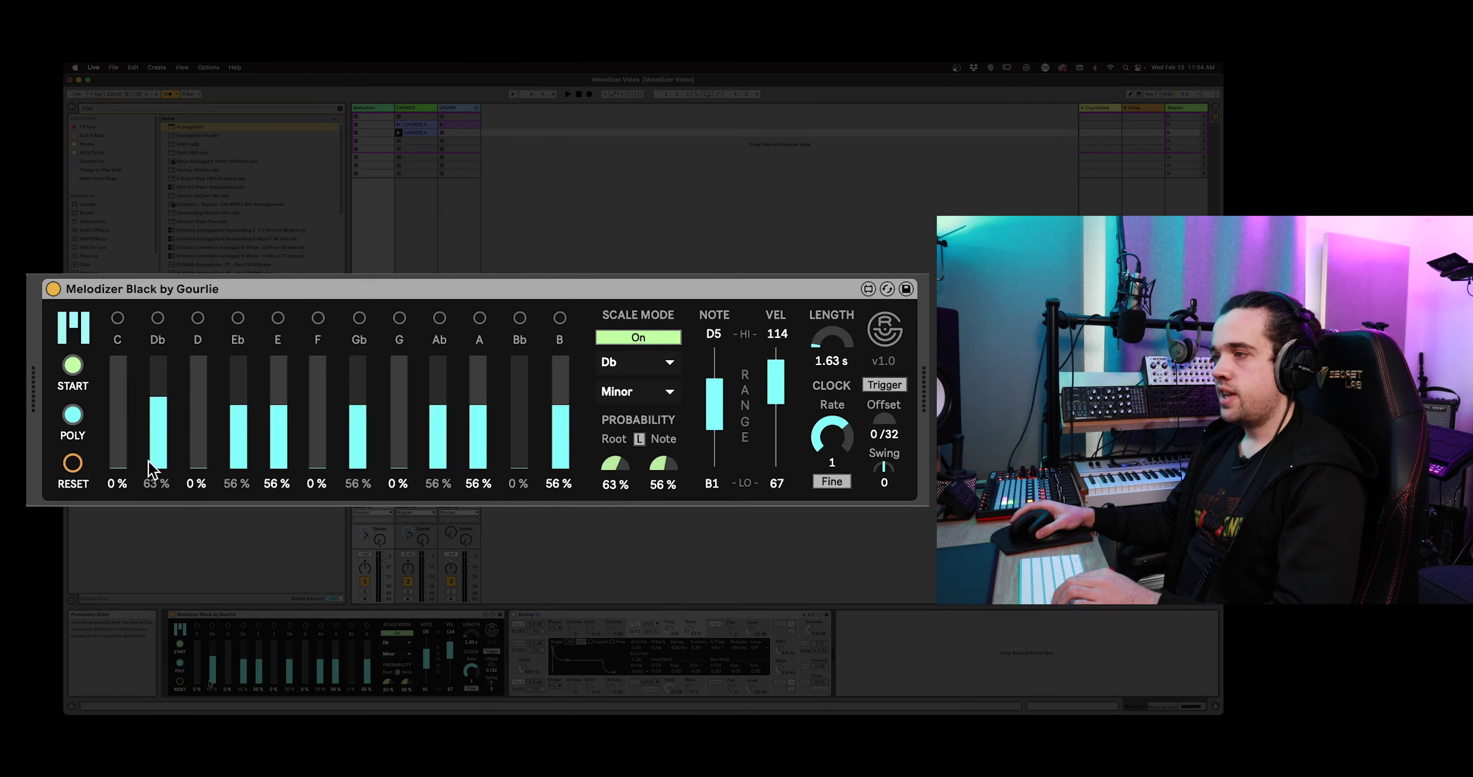
Reset Melodizer Black's note sliders and raise its note length.
click(69, 469)
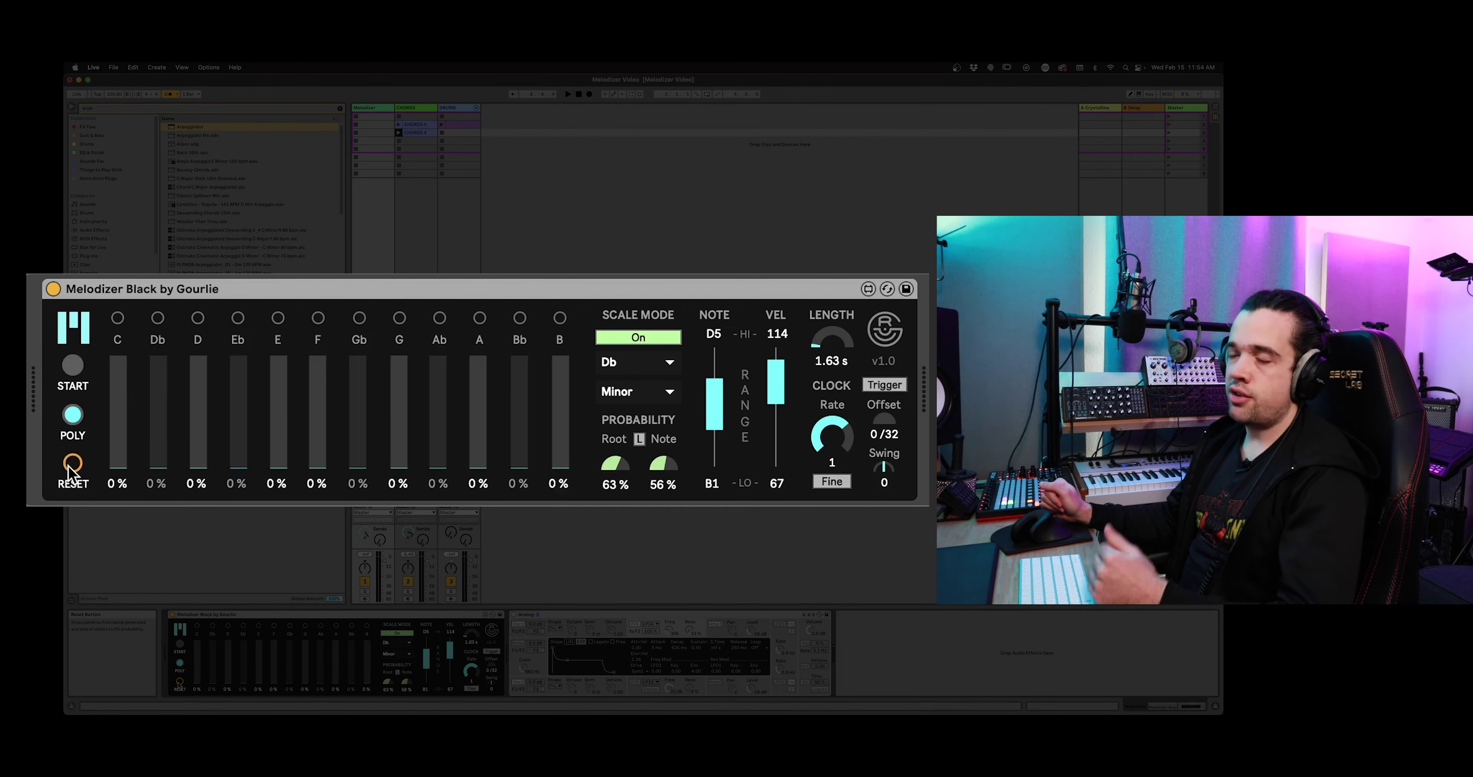
drag(829, 366, 829, 347)
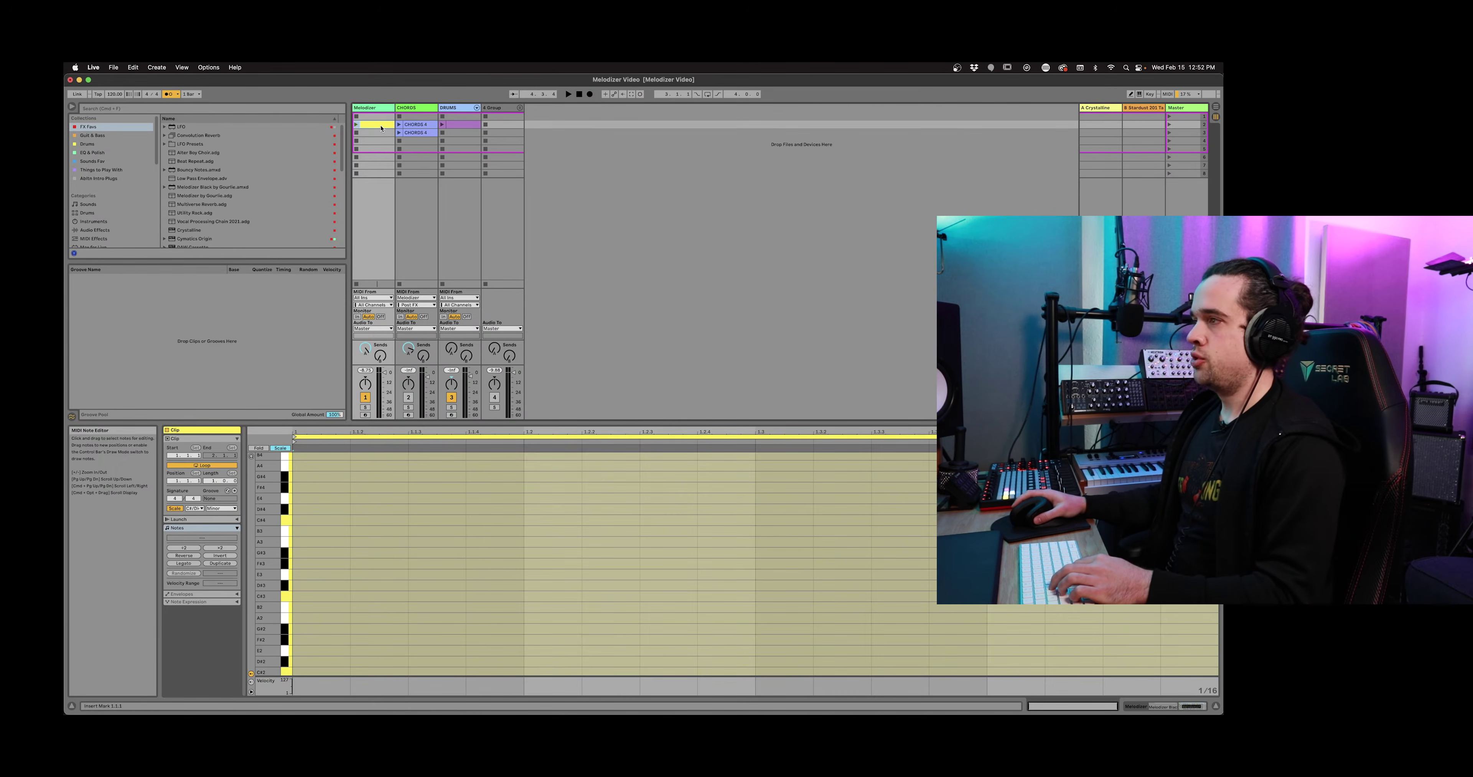
Choose a Melodizer Black parameter in the yellow clip's envelopes, add an automation point, and launch the clip.
click(219, 548)
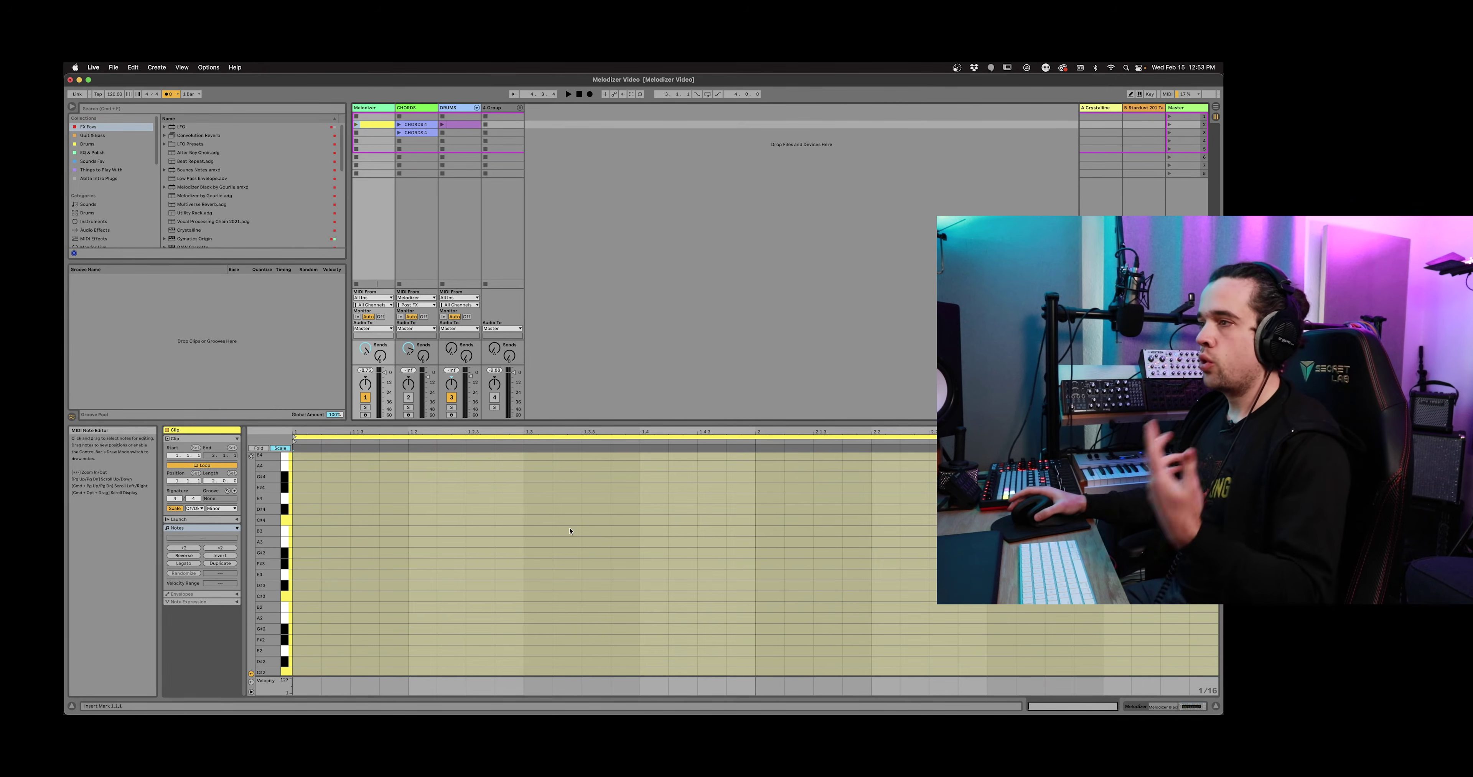
key(shift+Tab)
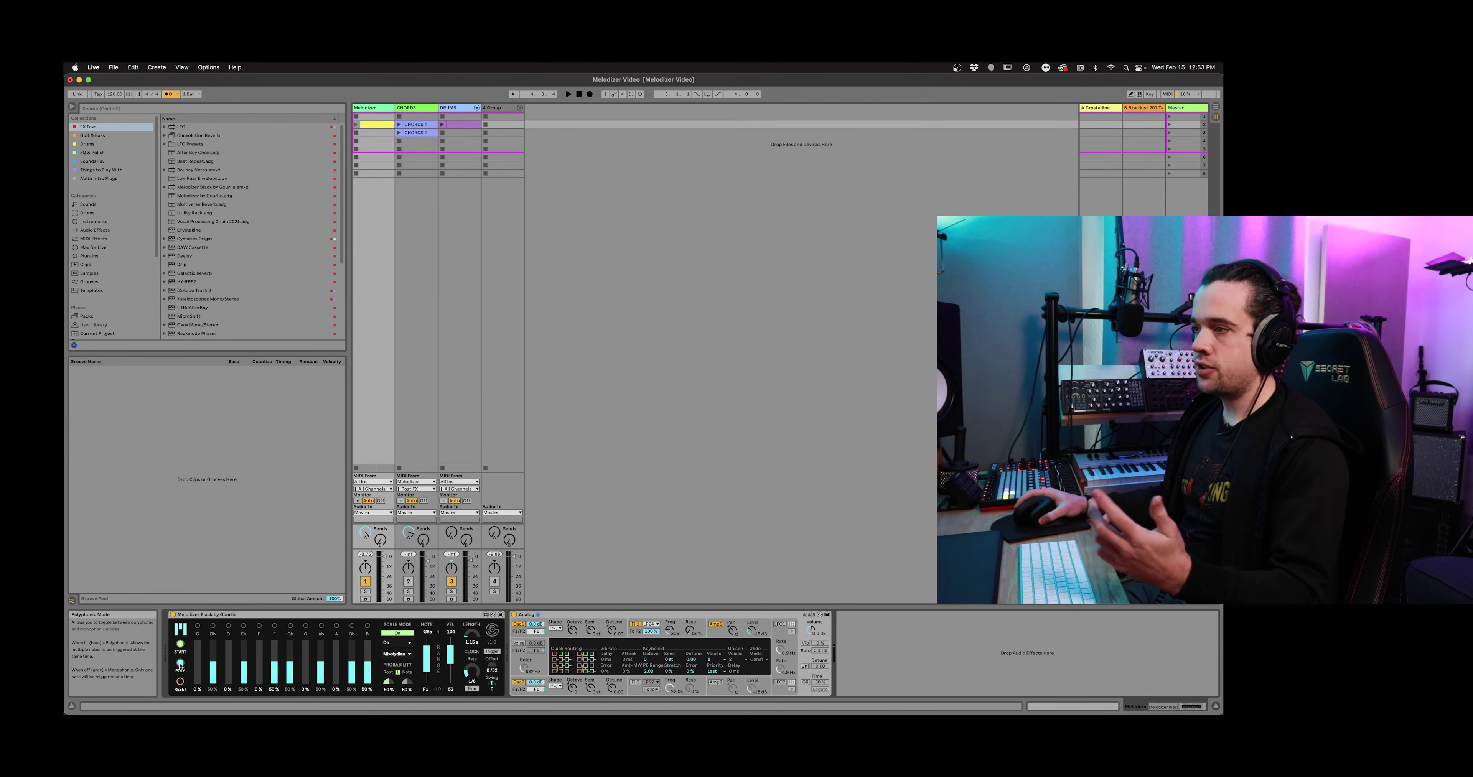
double_click(381, 129)
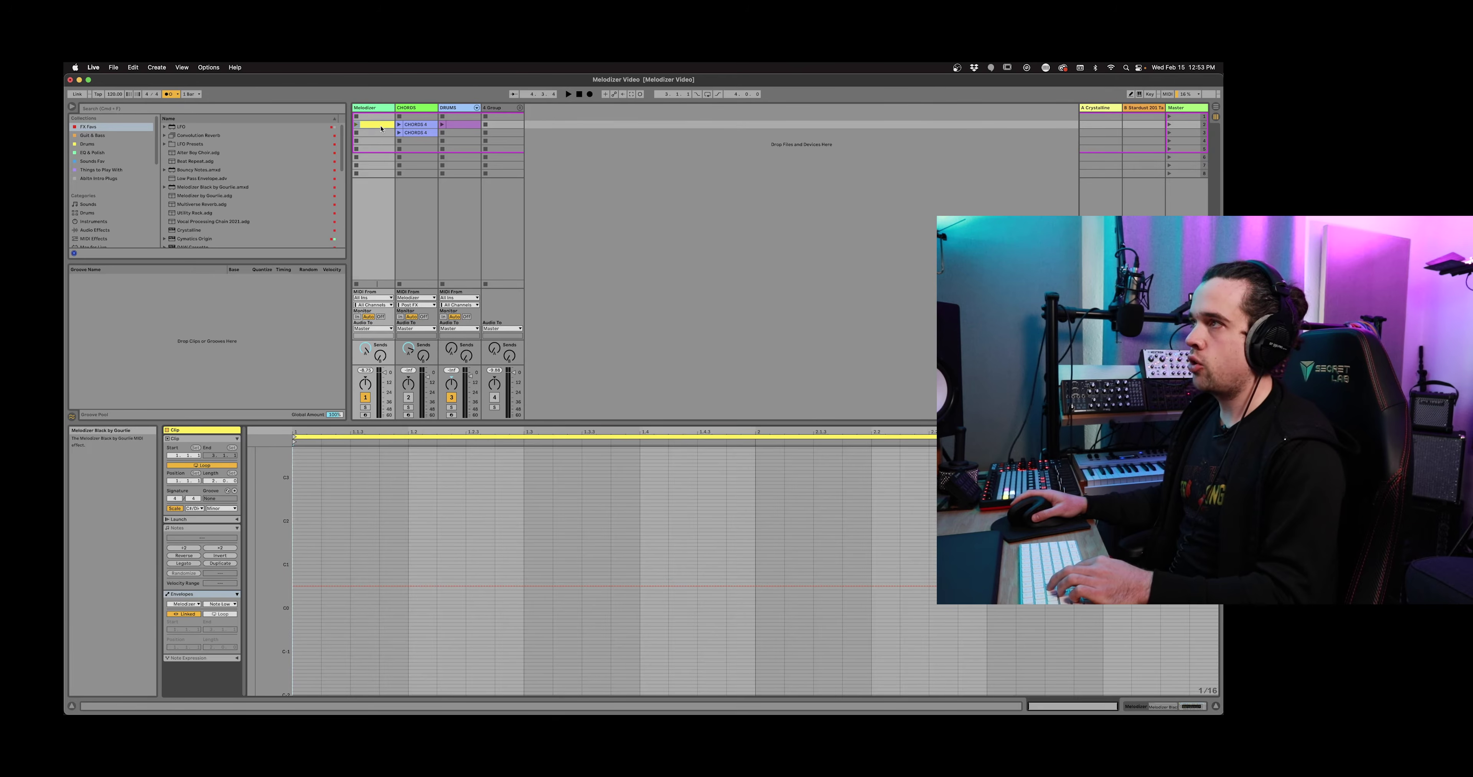
click(215, 603)
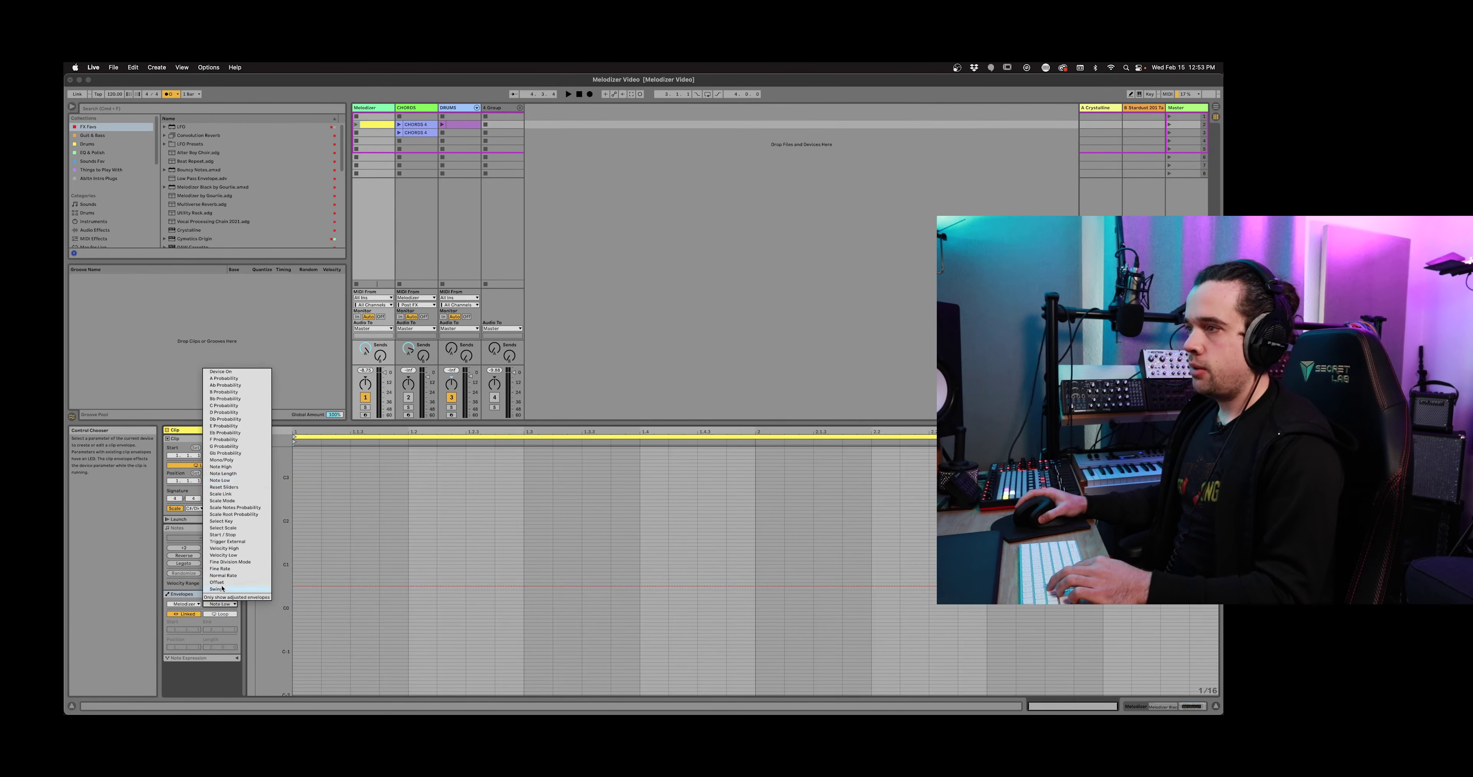
click(250, 462)
click(304, 506)
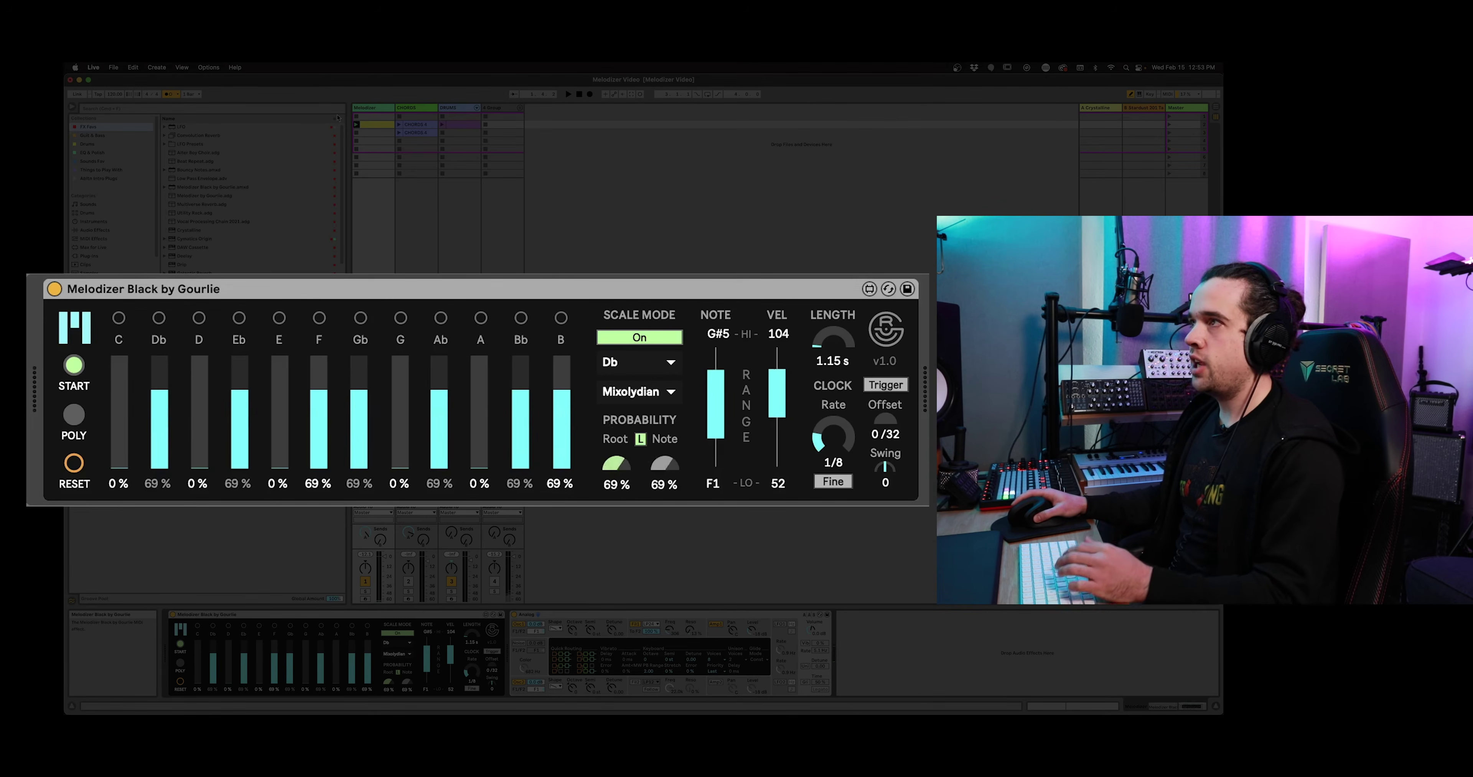
click(356, 124)
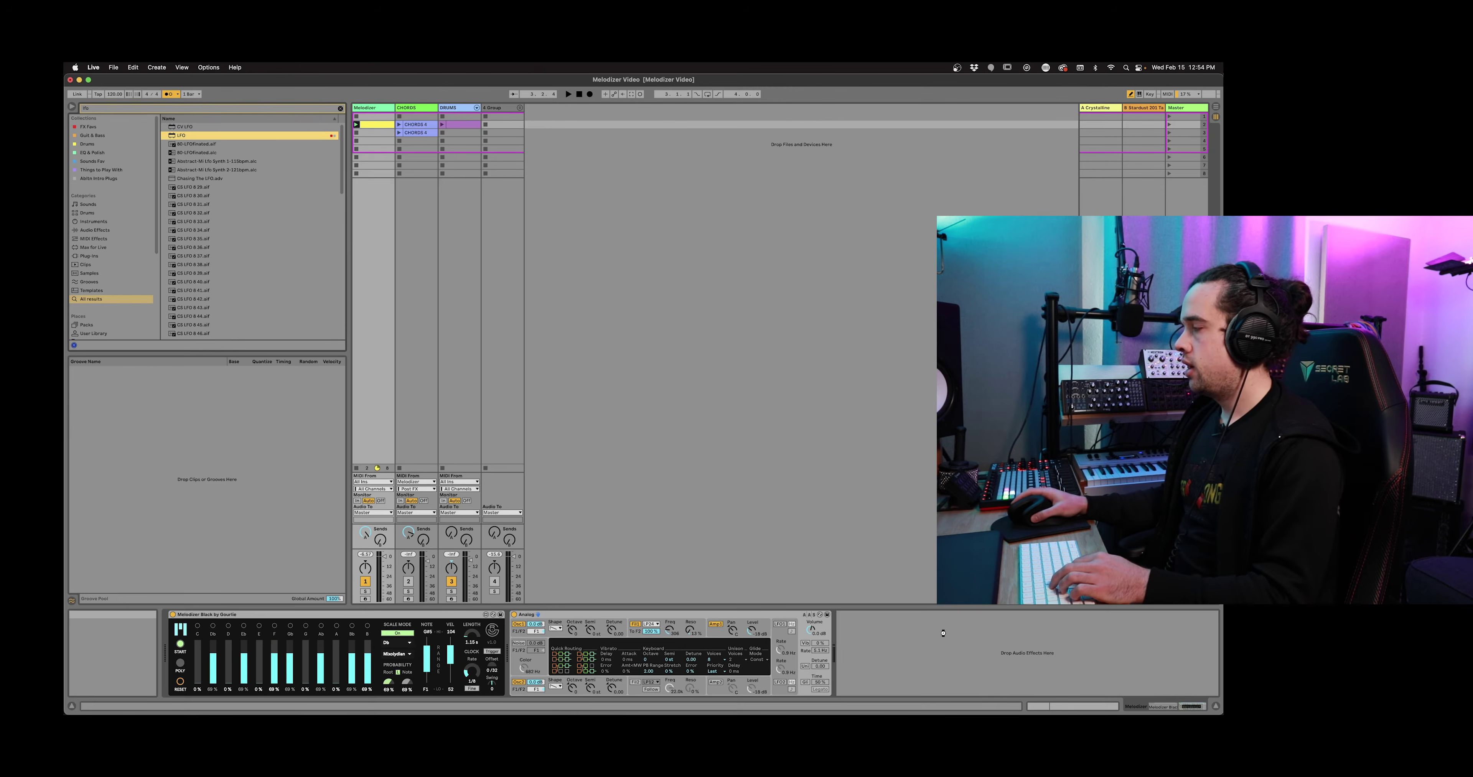
Add an LFO after Analog mapped to Melodizer Black's Length, with a tempo-synced rate and a narrower modulation range.
drag(936, 619, 914, 625)
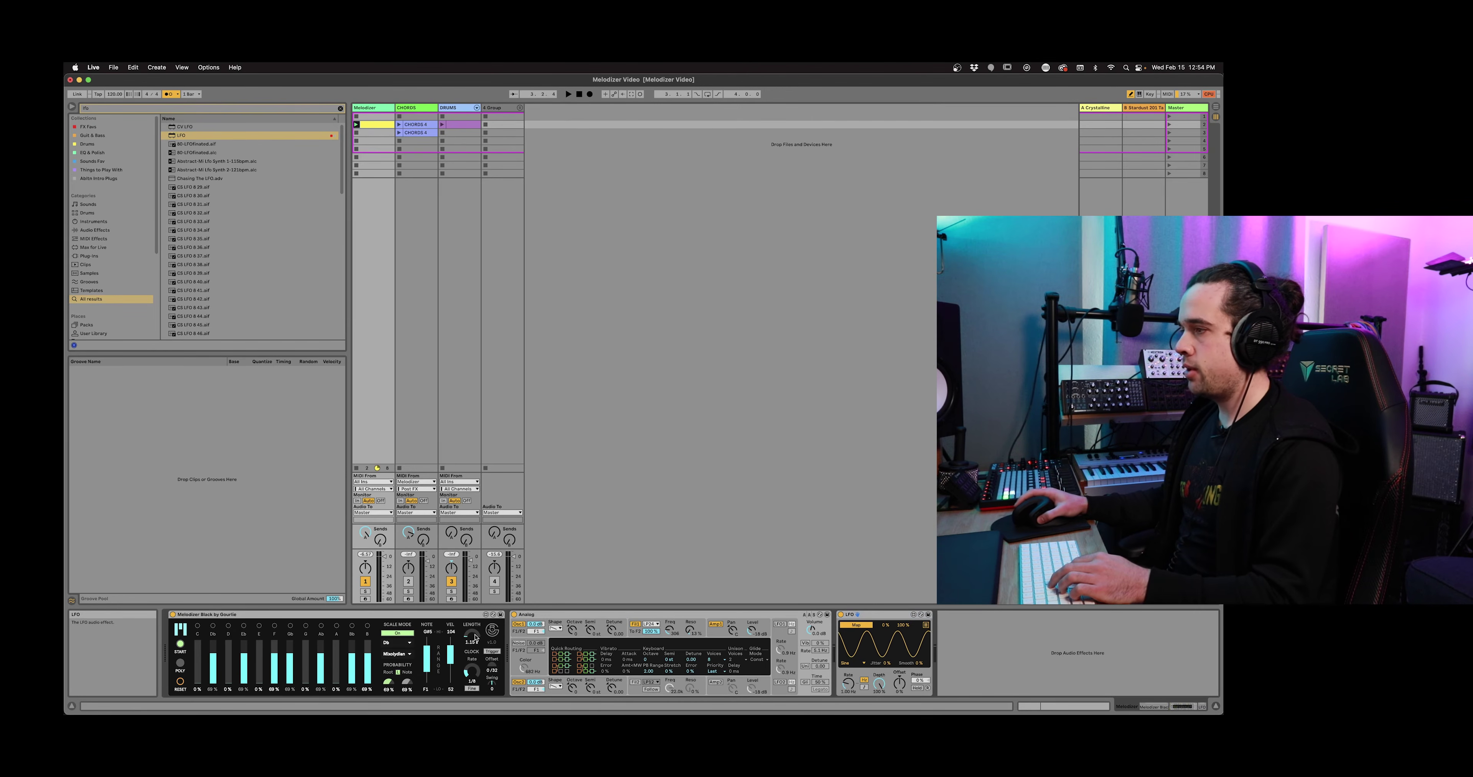
click(856, 661)
click(856, 628)
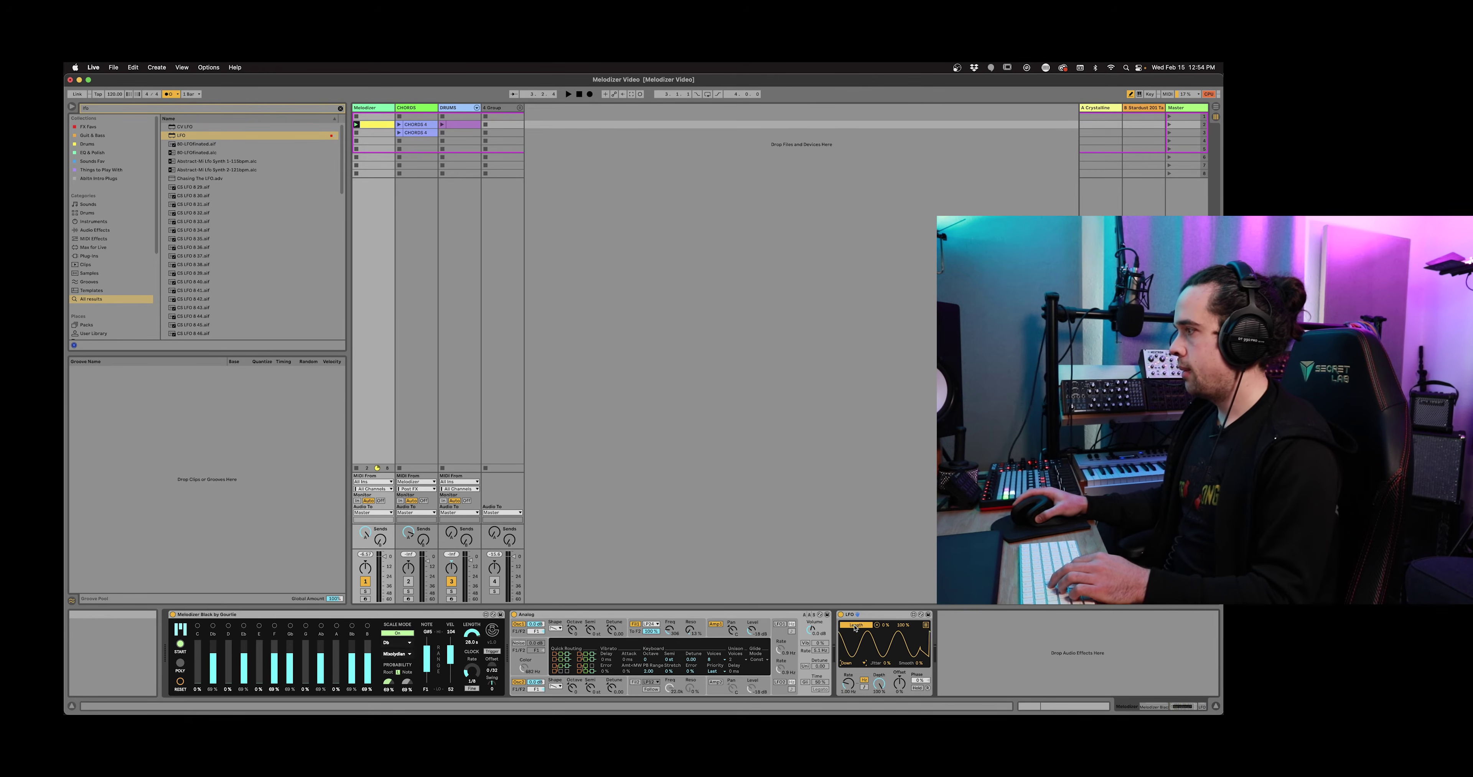
click(861, 689)
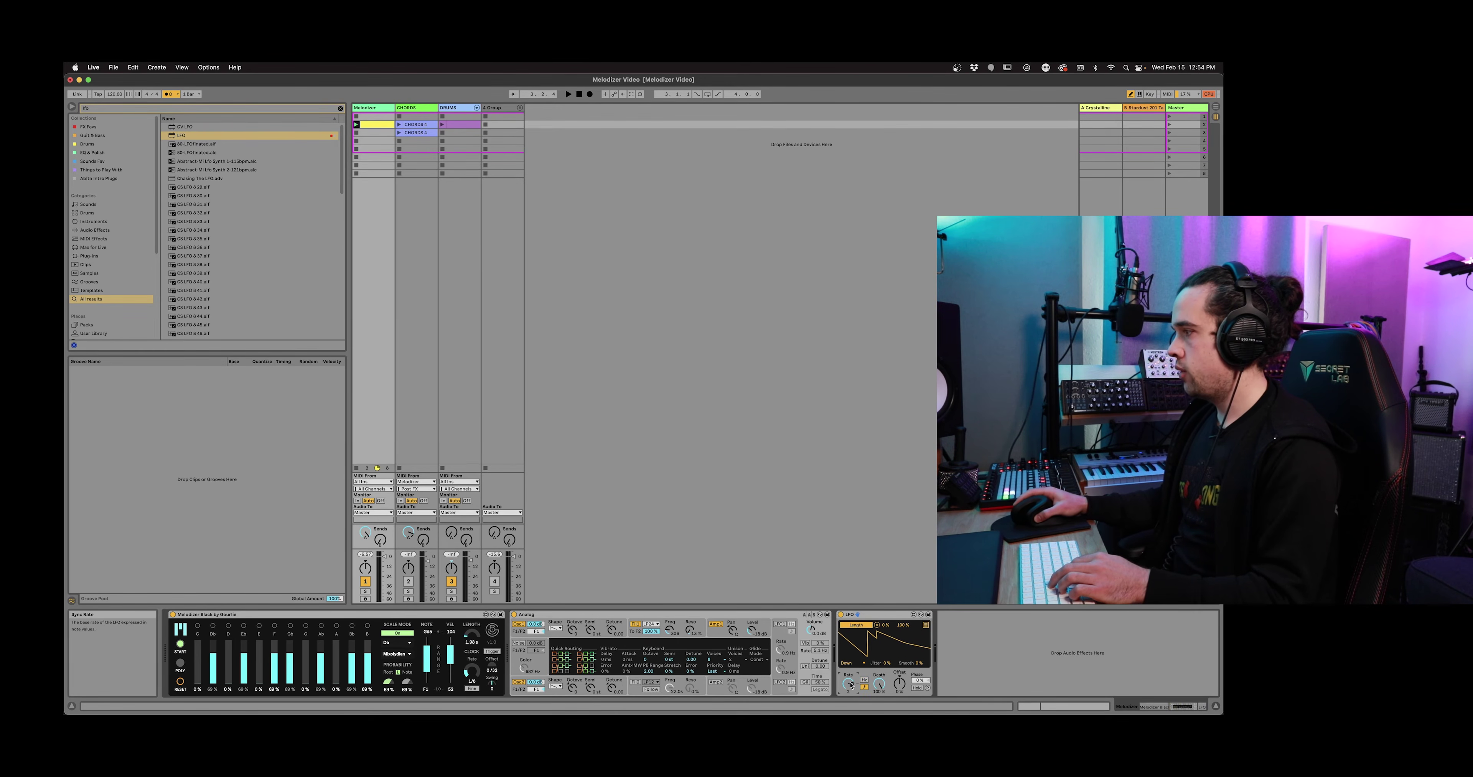
drag(902, 624, 903, 636)
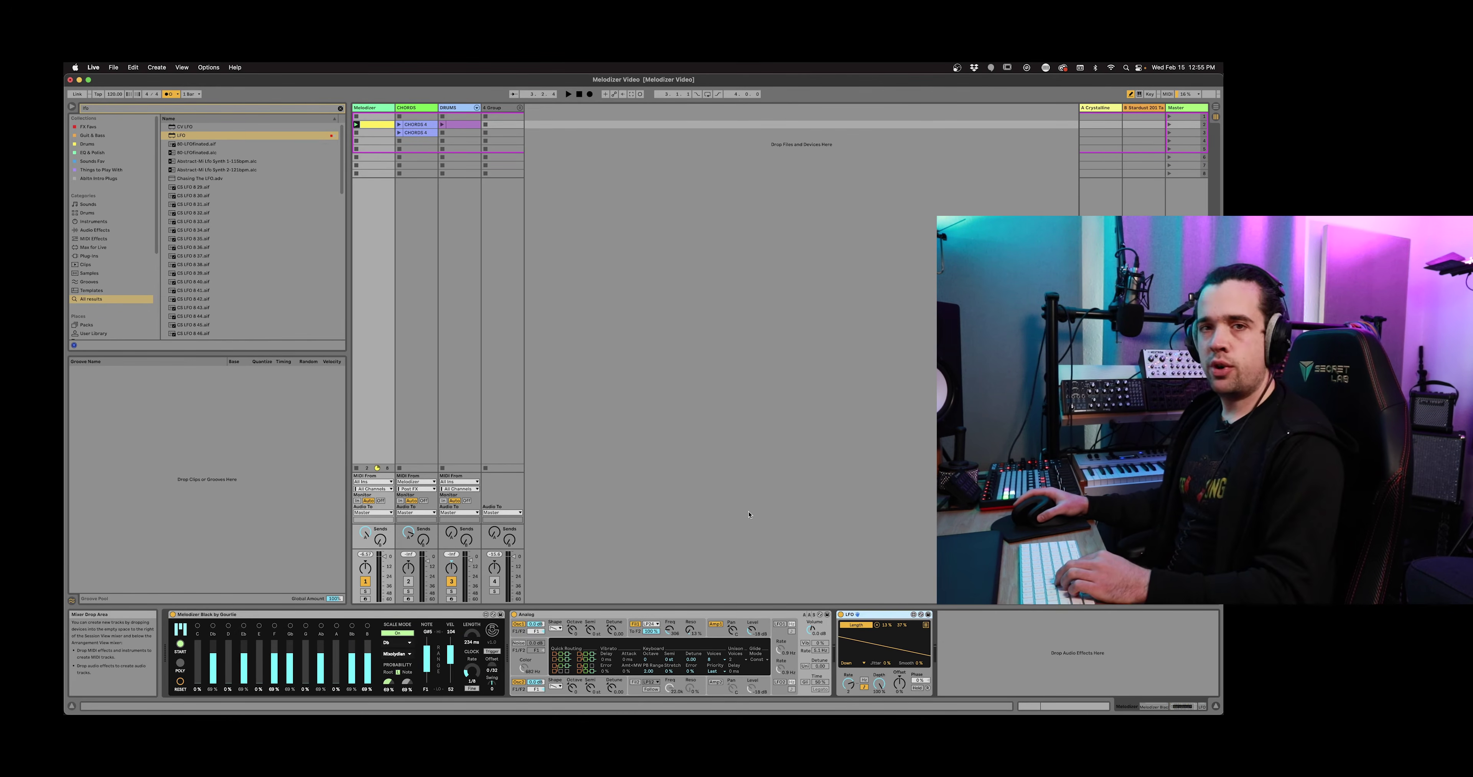
Add a second LFO after the first one and start playback to hear the modulated melody.
double_click(190, 137)
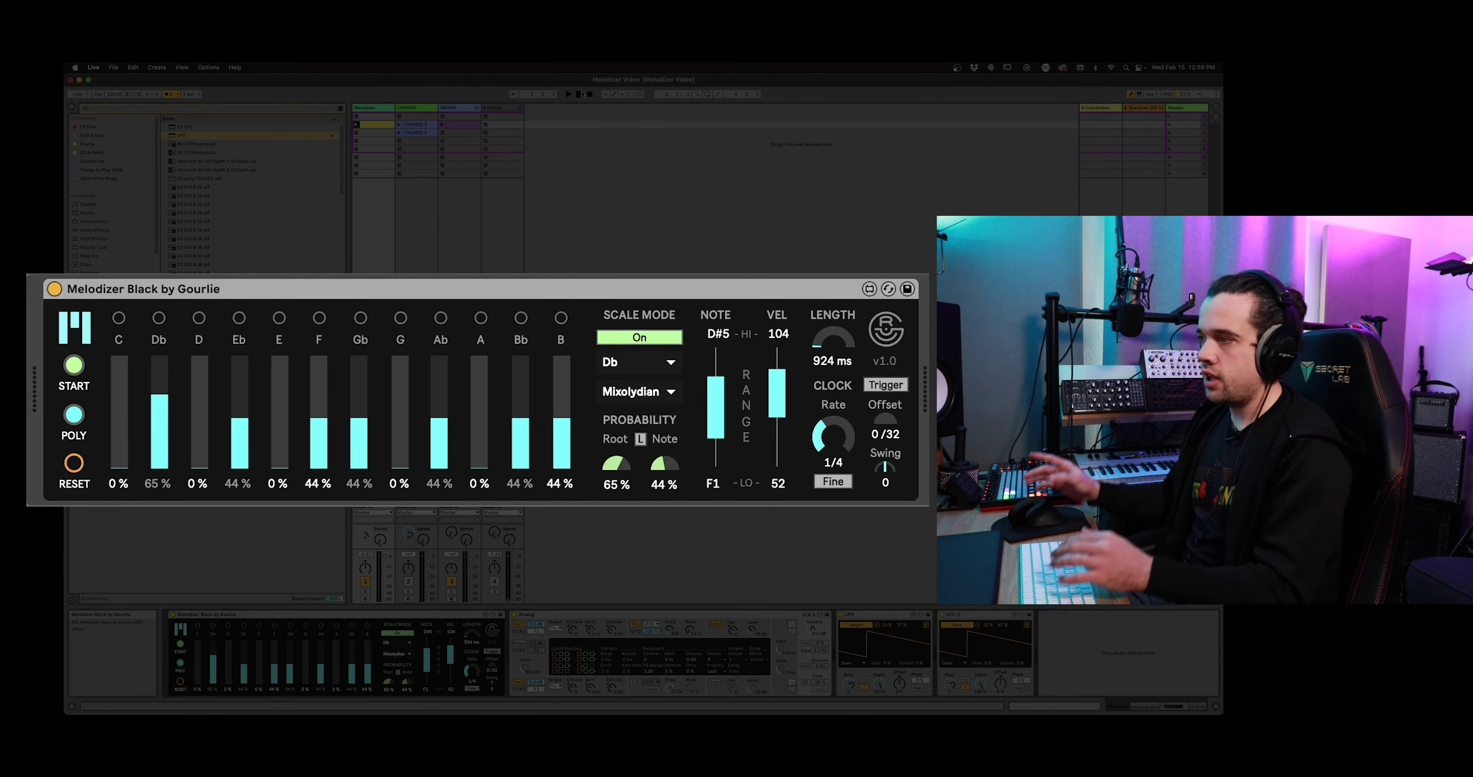
key(space)
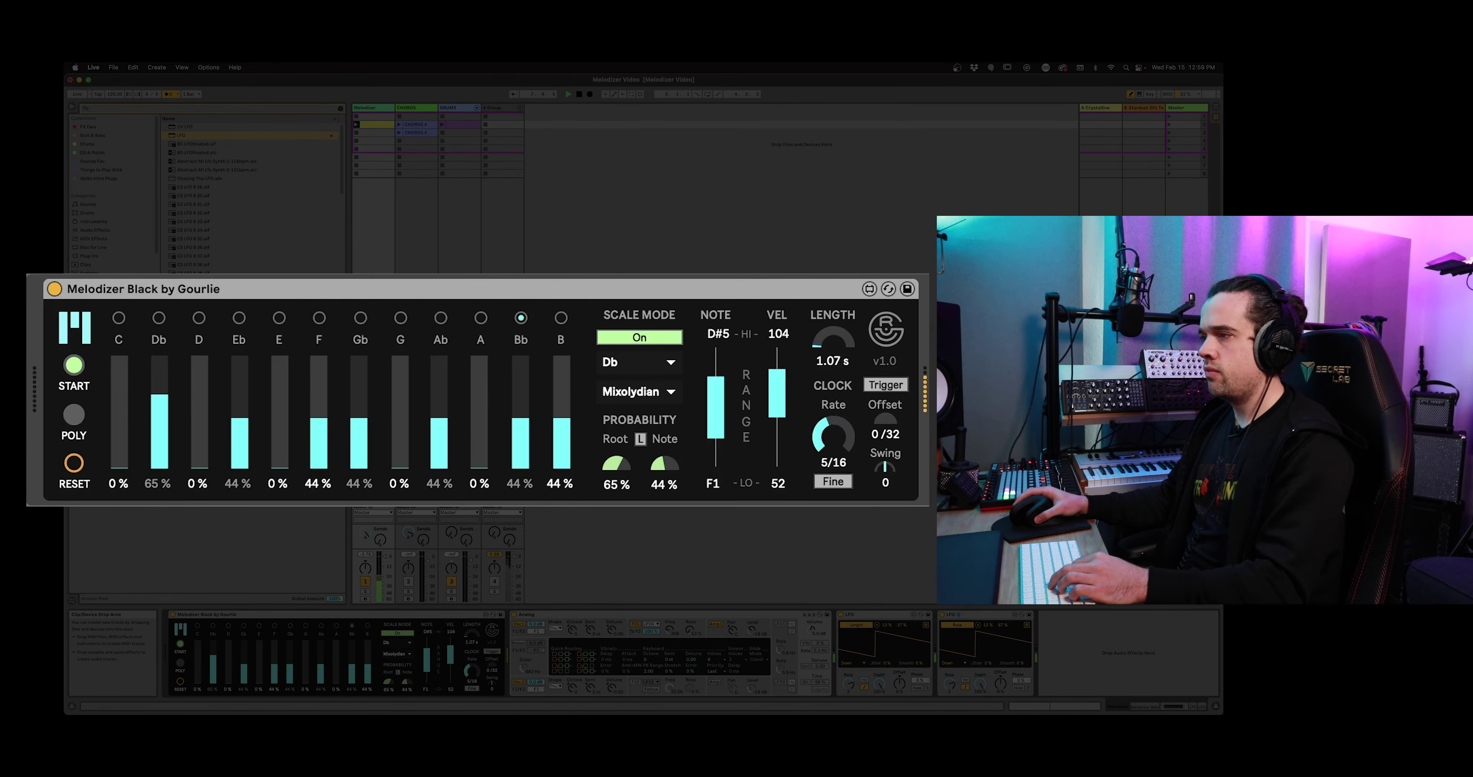
Raise the lowest note to D#2 and set the velocity range to 37–93 during playback.
drag(713, 483, 779, 498)
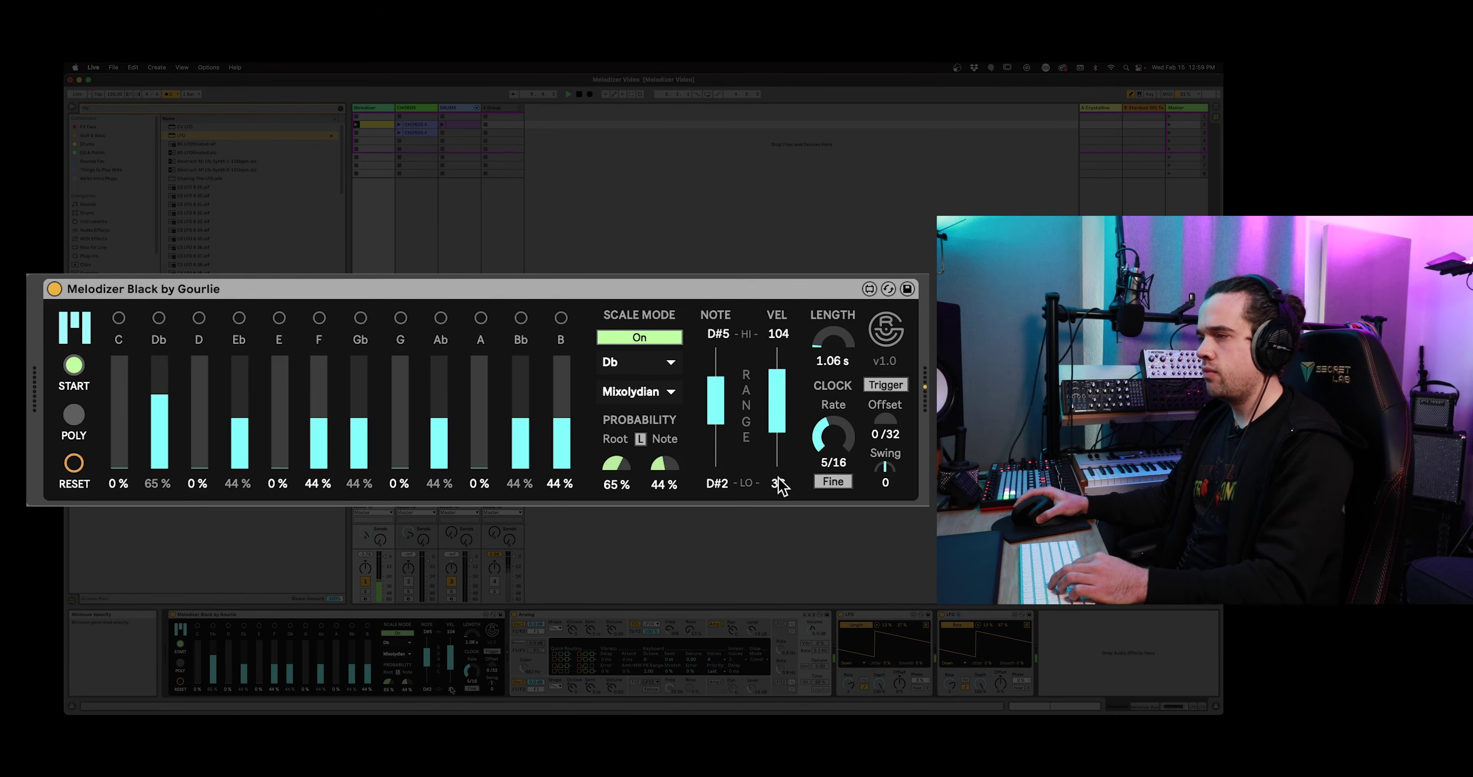
drag(776, 337, 776, 329)
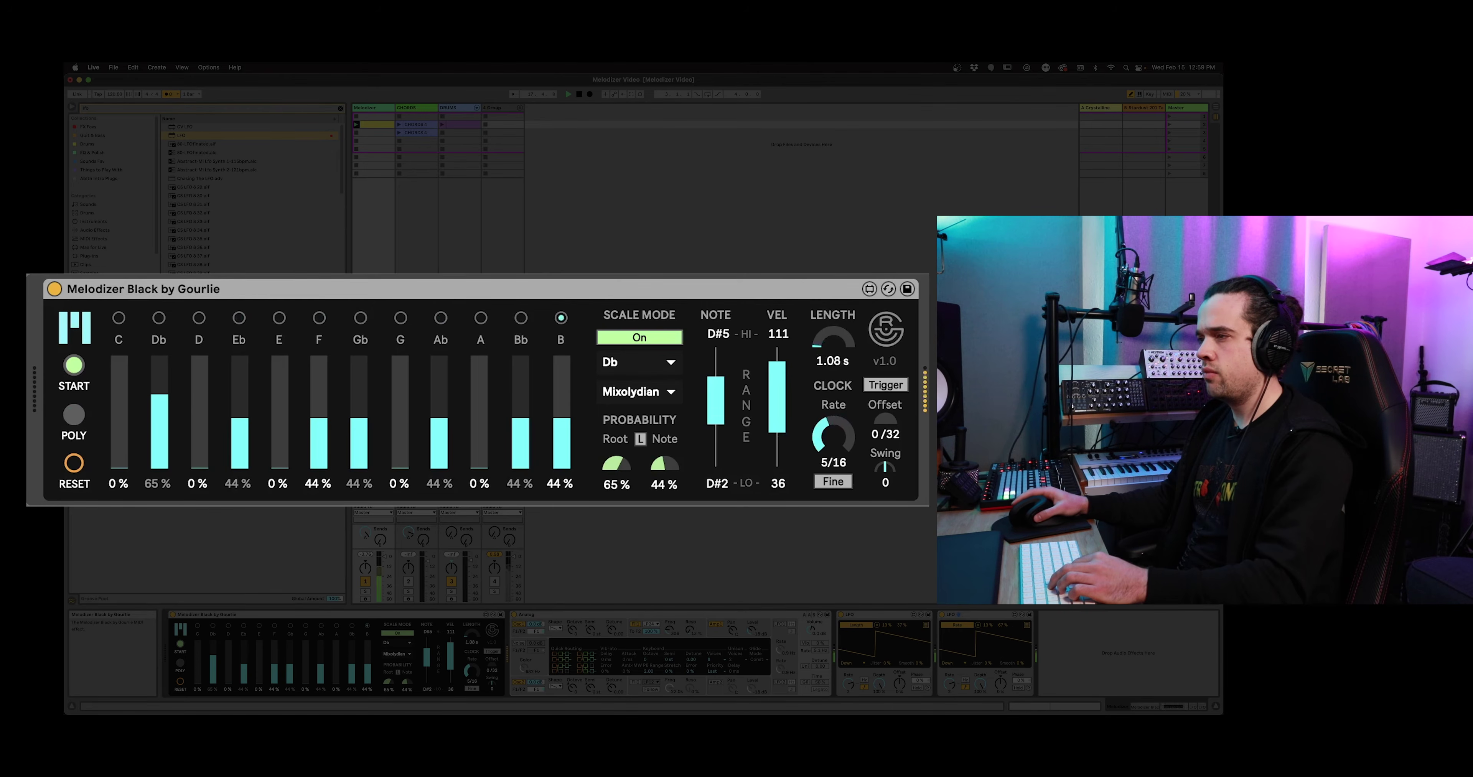
drag(781, 365, 780, 376)
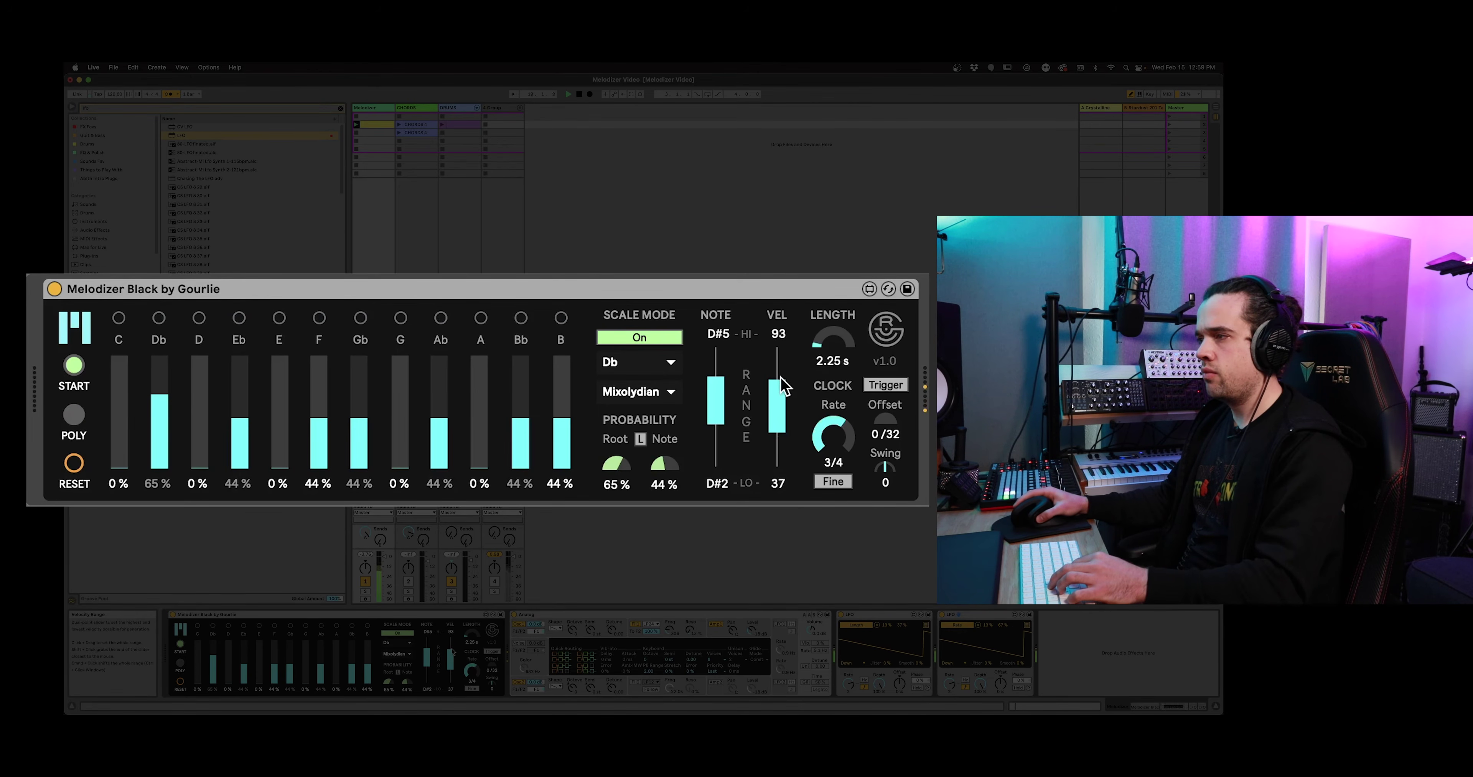
Start playback with Melodizer Black generating a C Minor melody at a 1/8 clock rate.
click(677, 632)
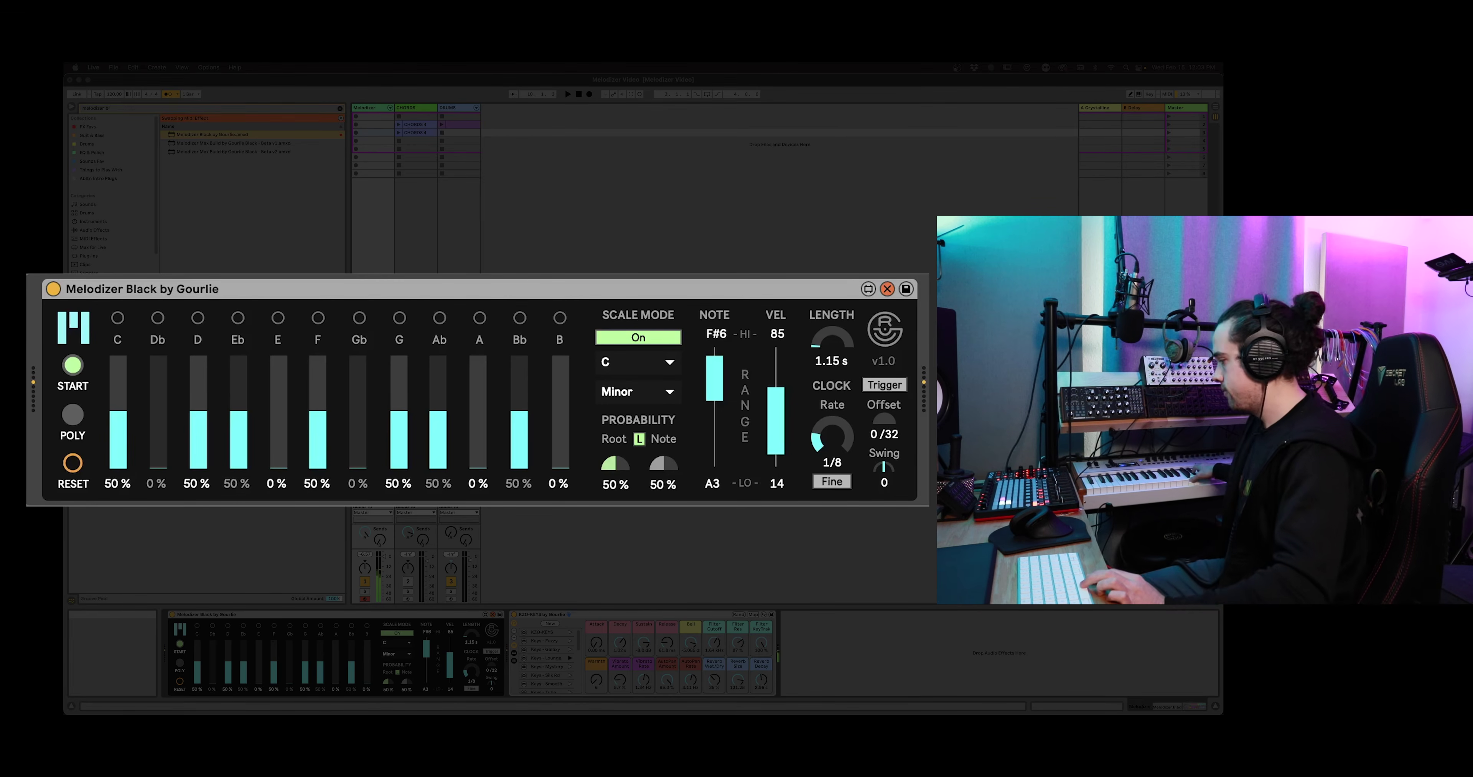
key(space)
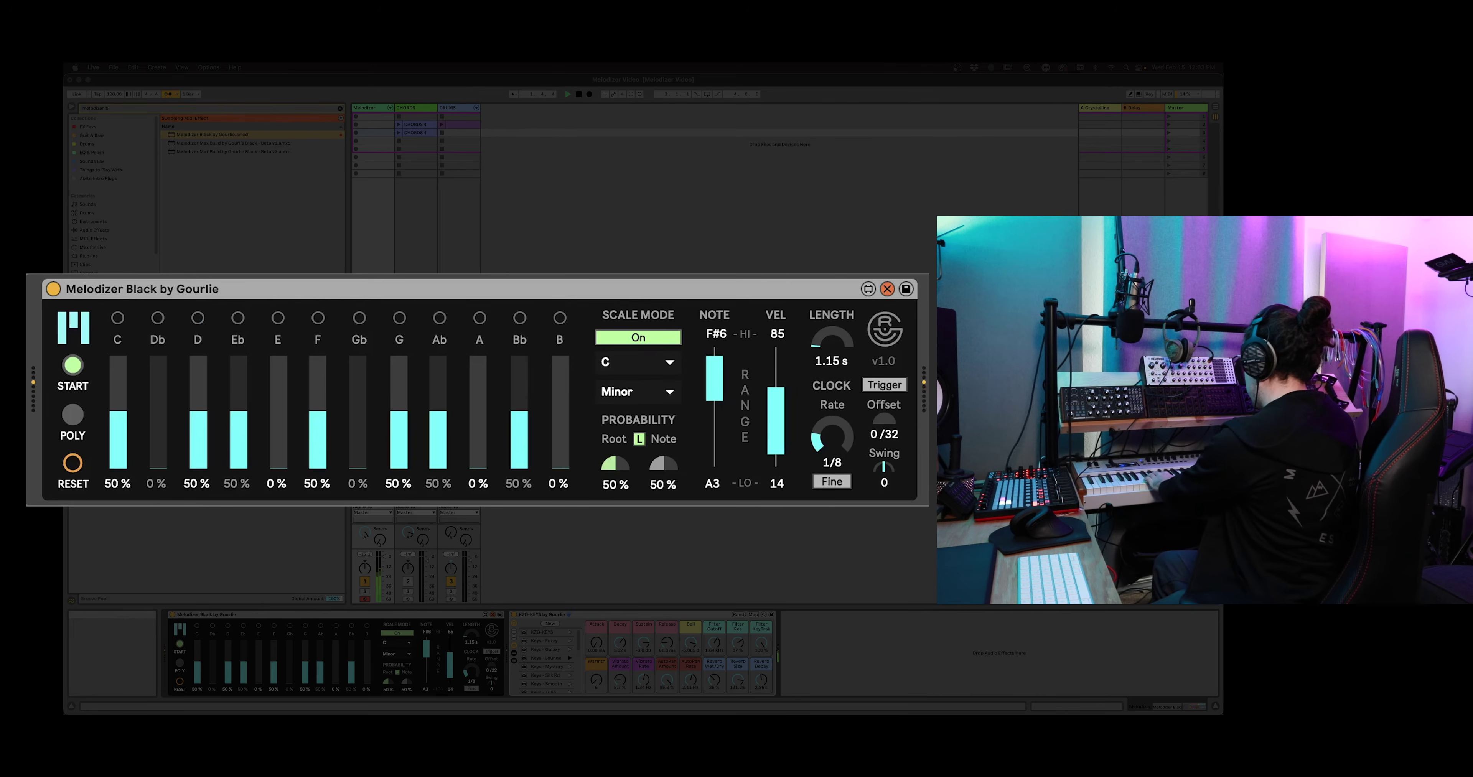